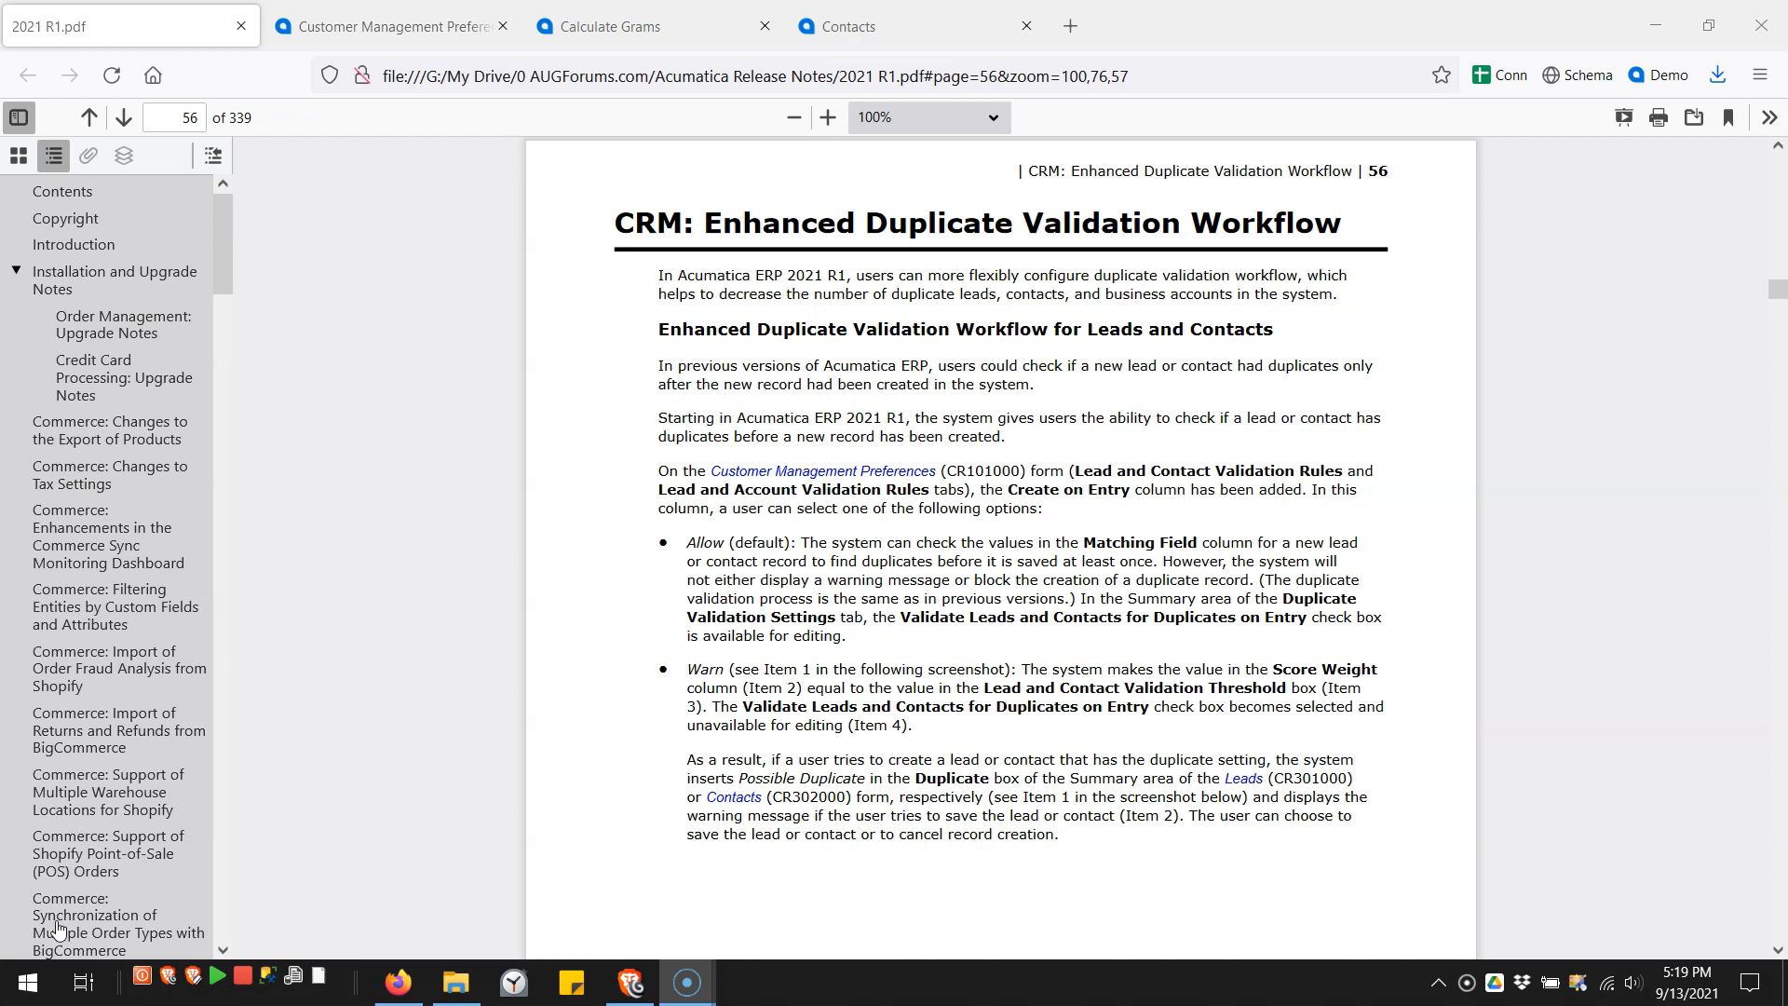
- Leave the duplicate validation release notes for the Customer Management Preferences form
click(372, 36)
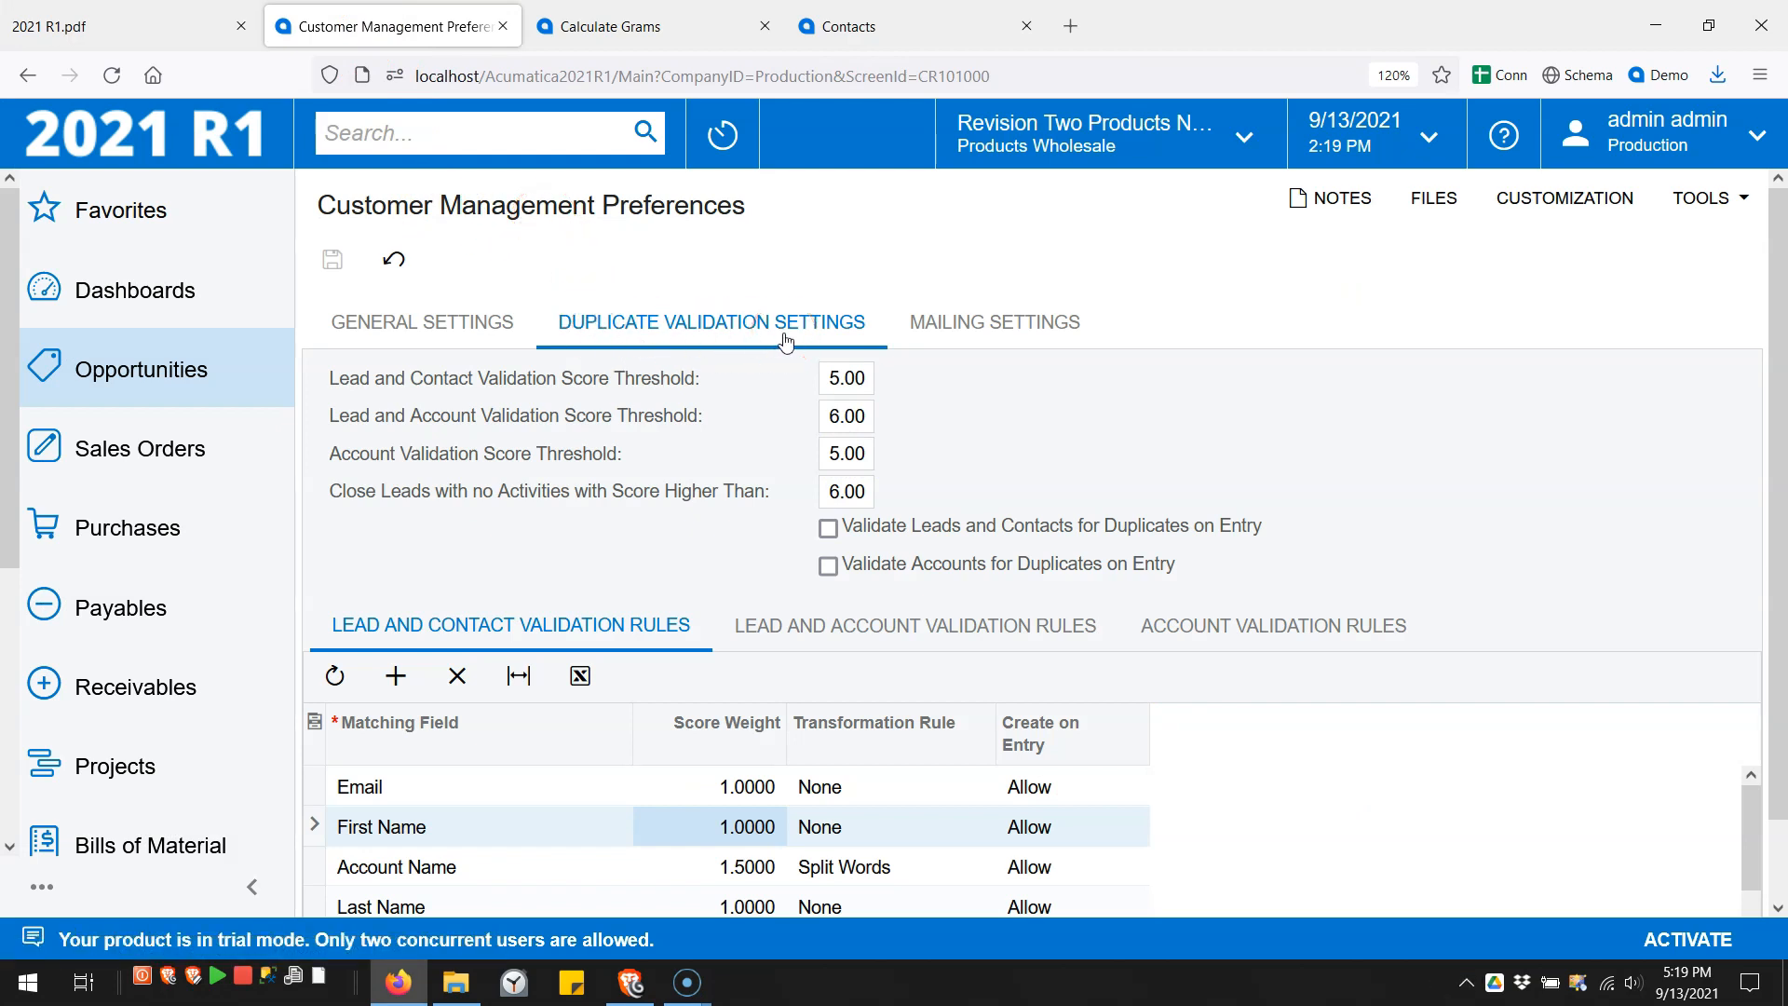
click(753, 315)
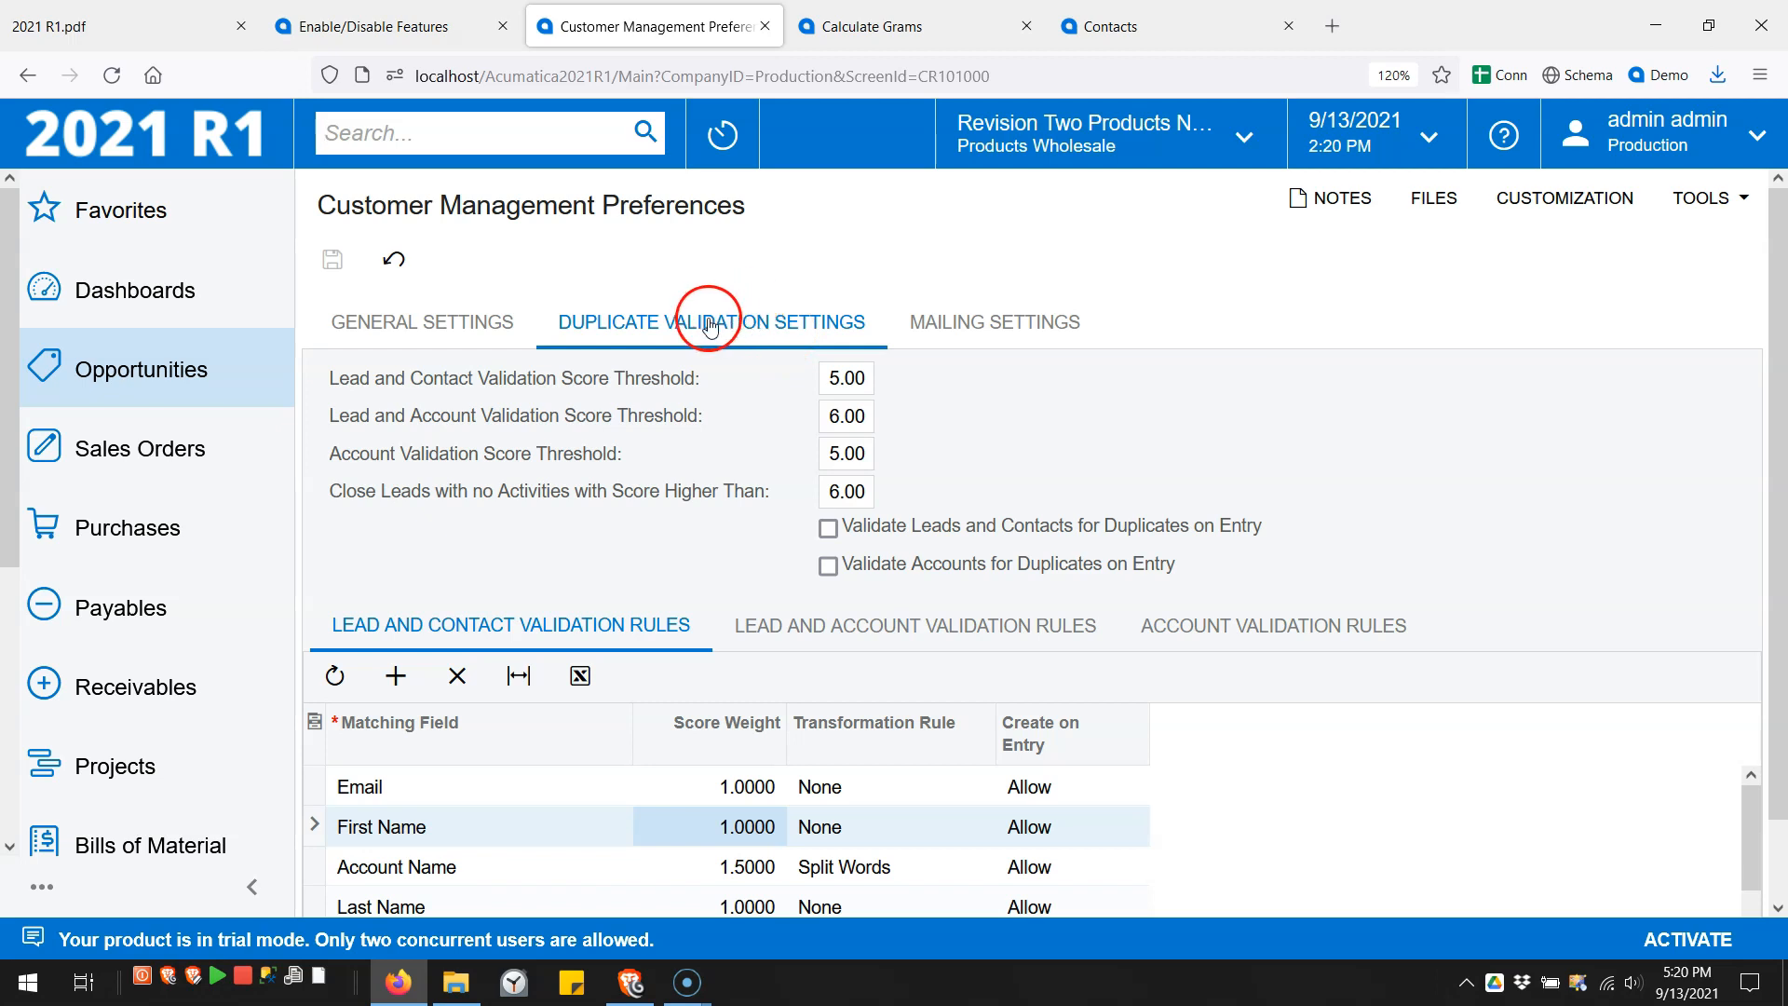
click(428, 42)
key(ctrl+f)
text(dupl)
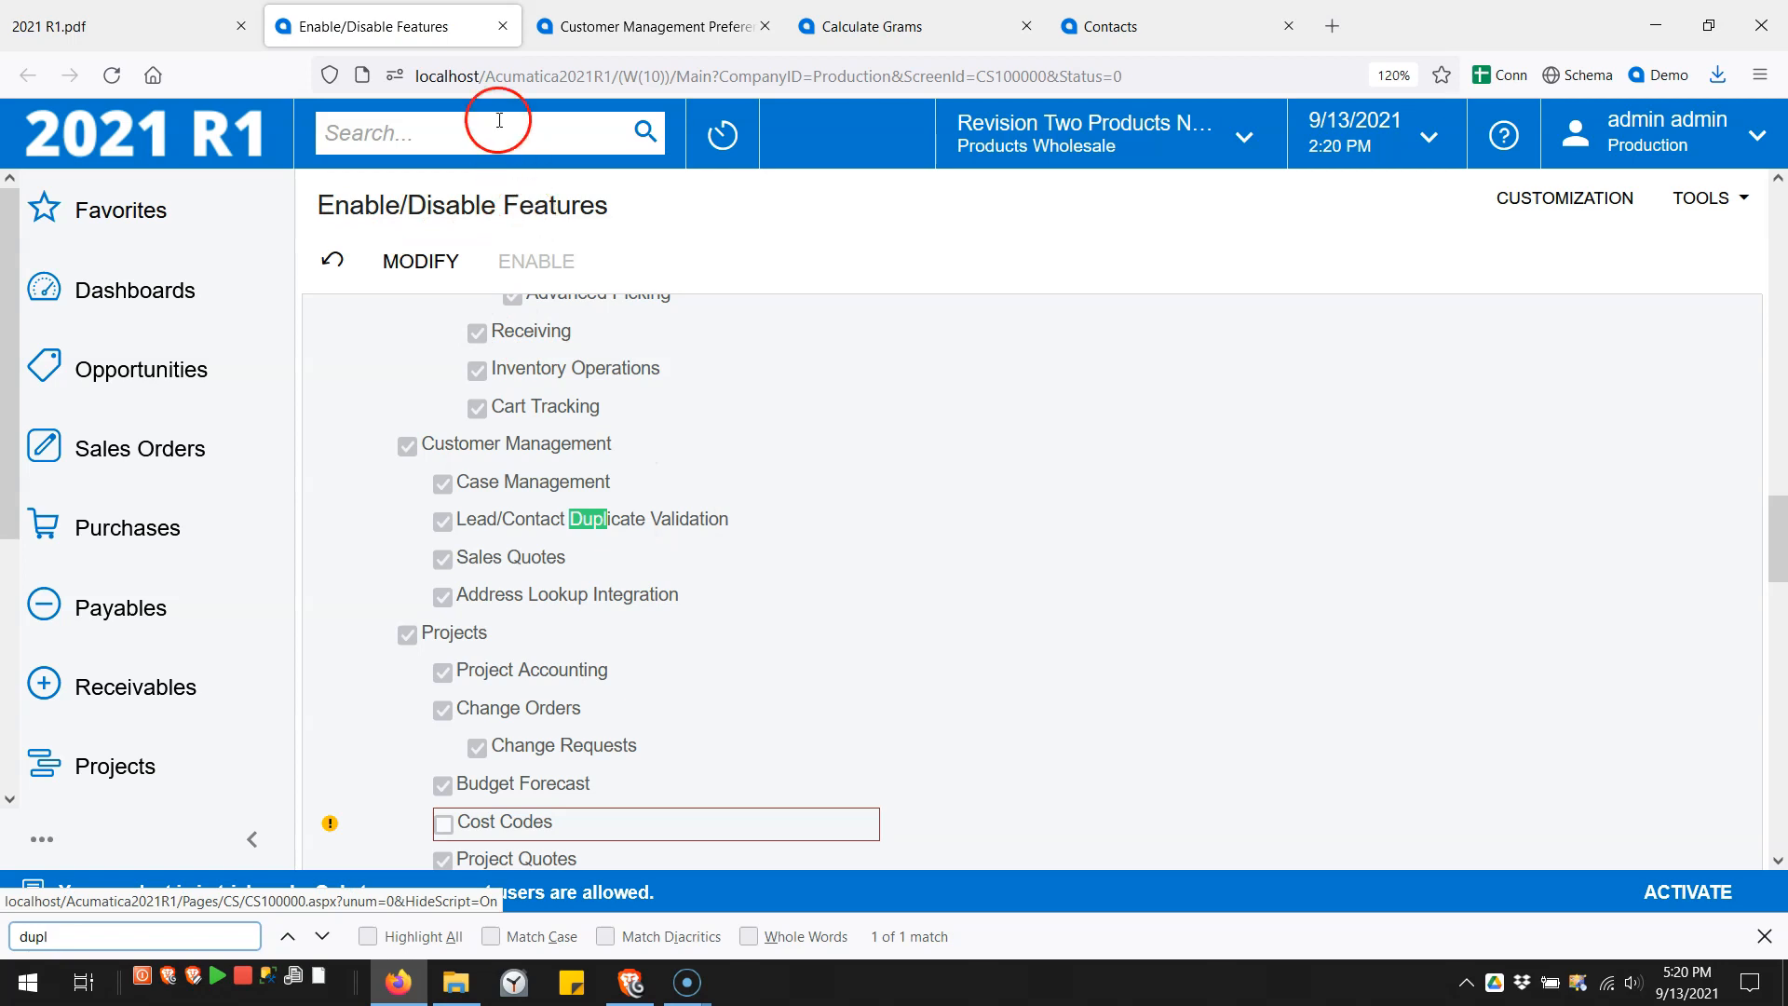
click(503, 26)
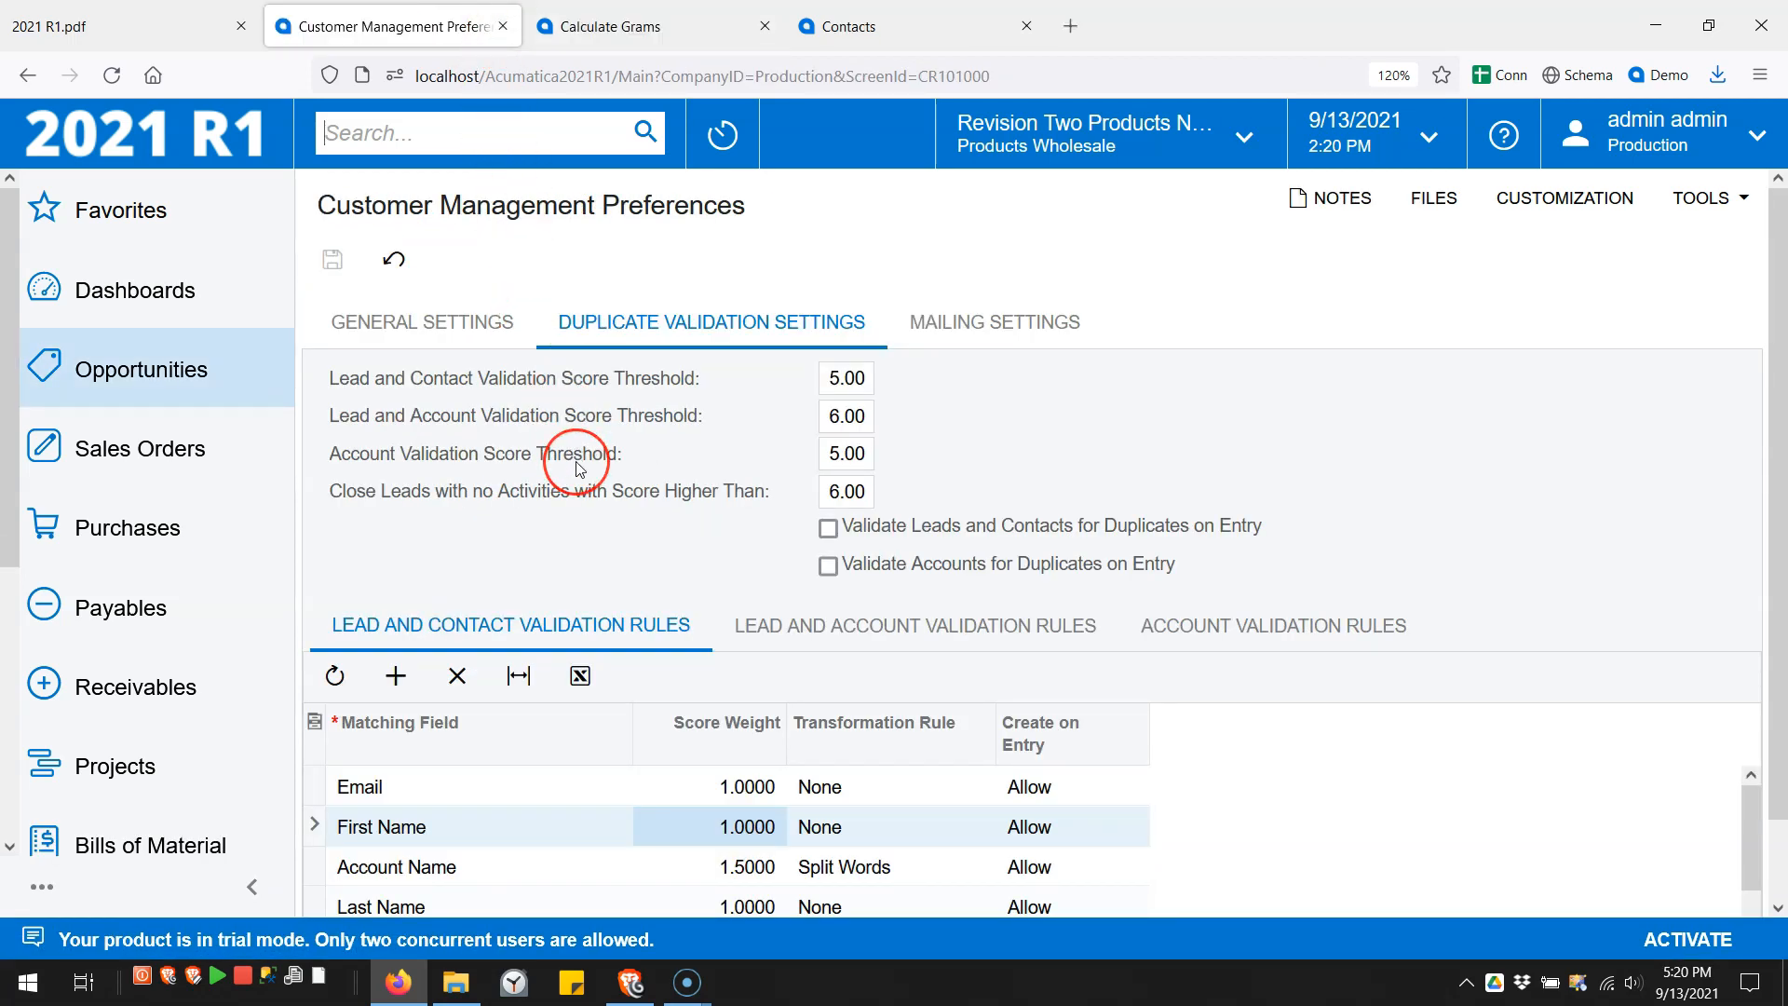
- Check the lead and contact score threshold and the Email matching rule, then open the existing contact
click(533, 384)
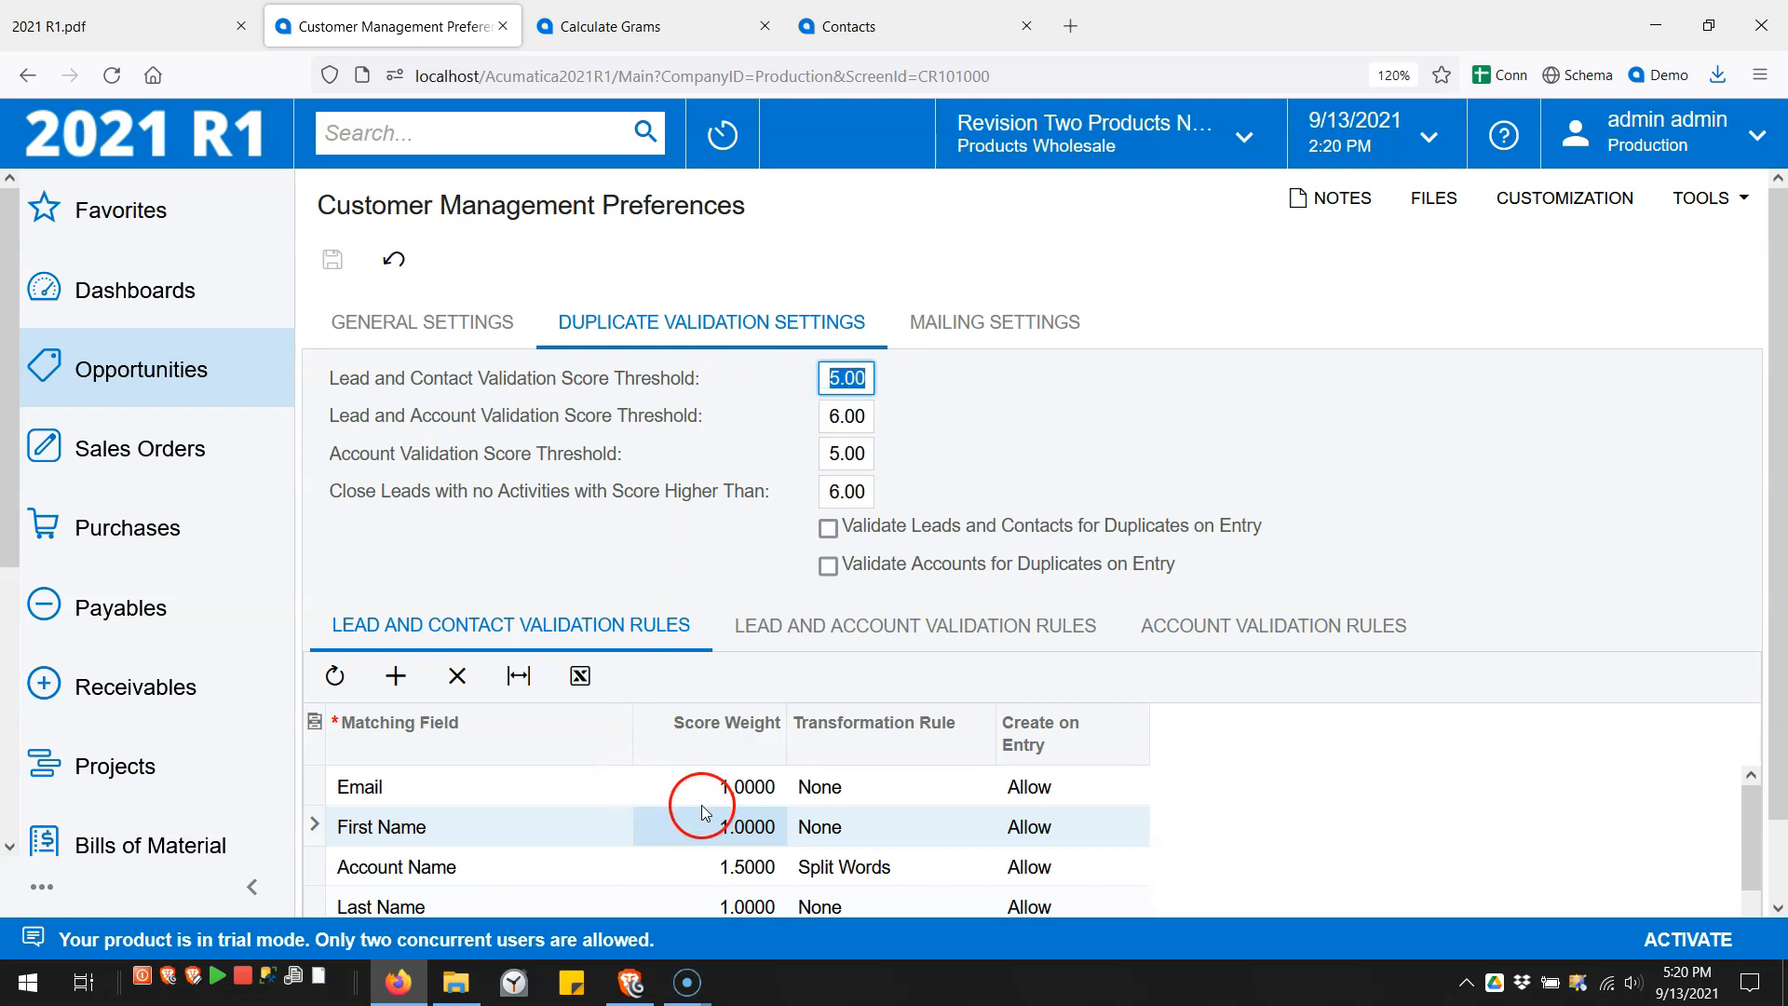
scroll(701, 802, down, 1)
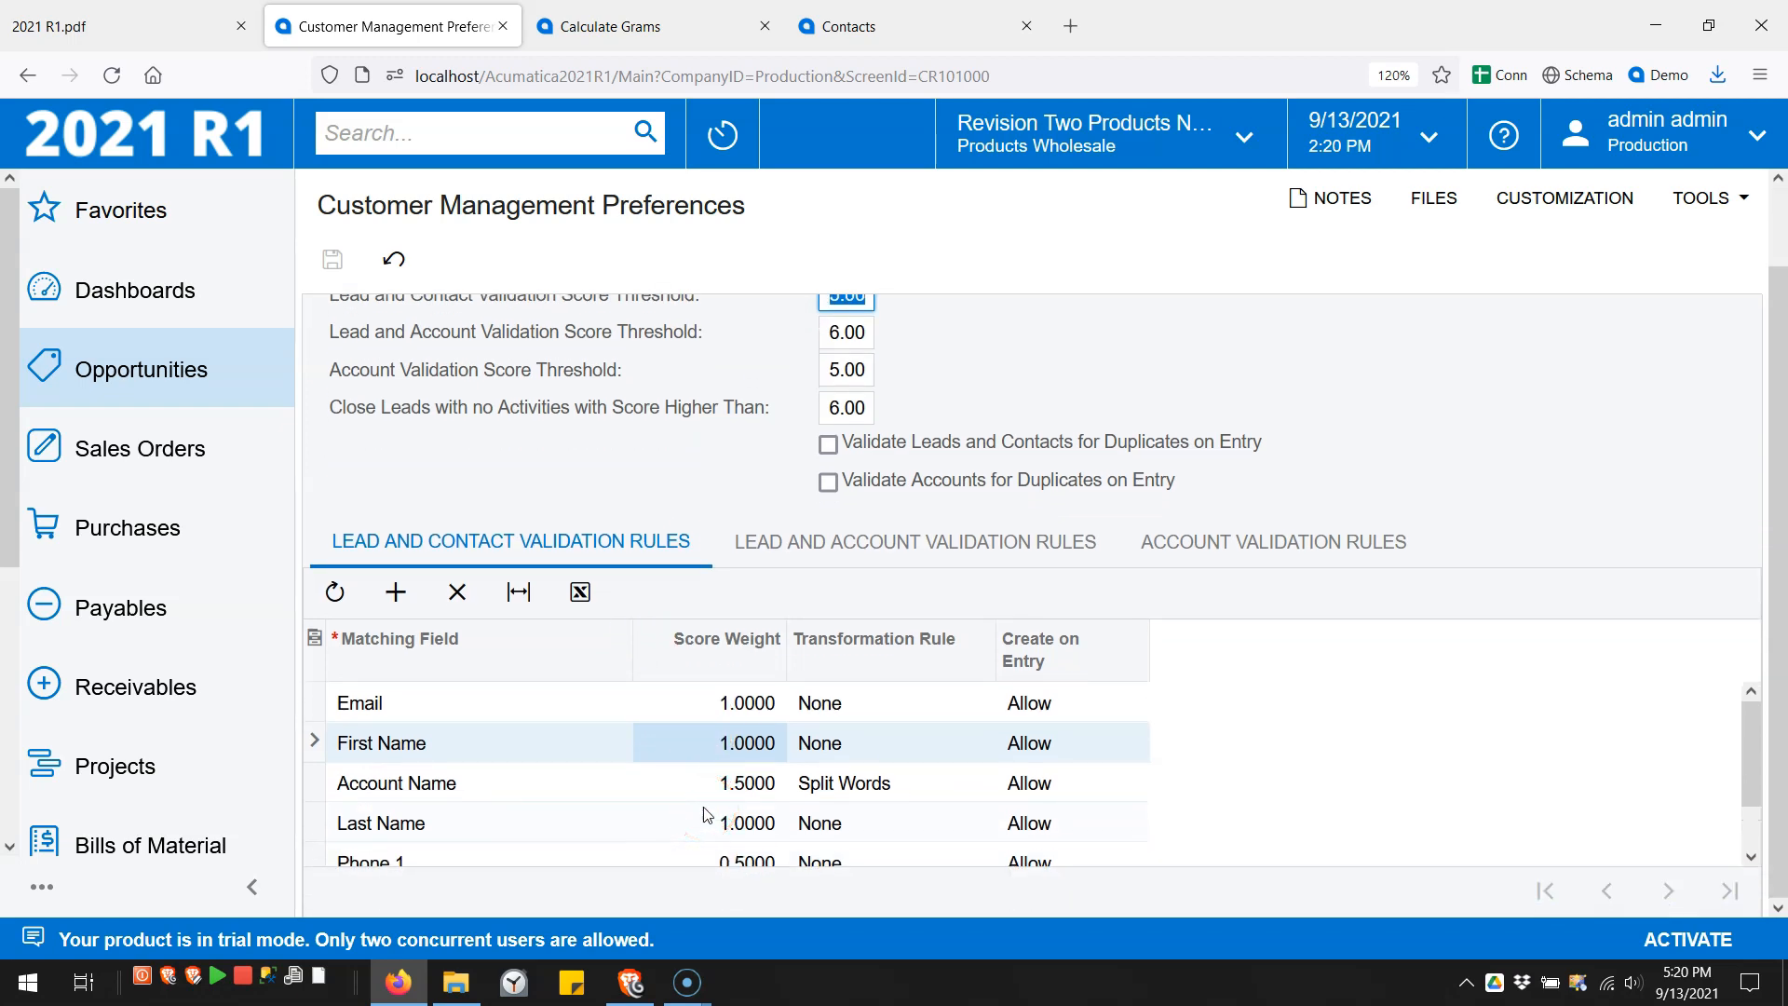
click(718, 712)
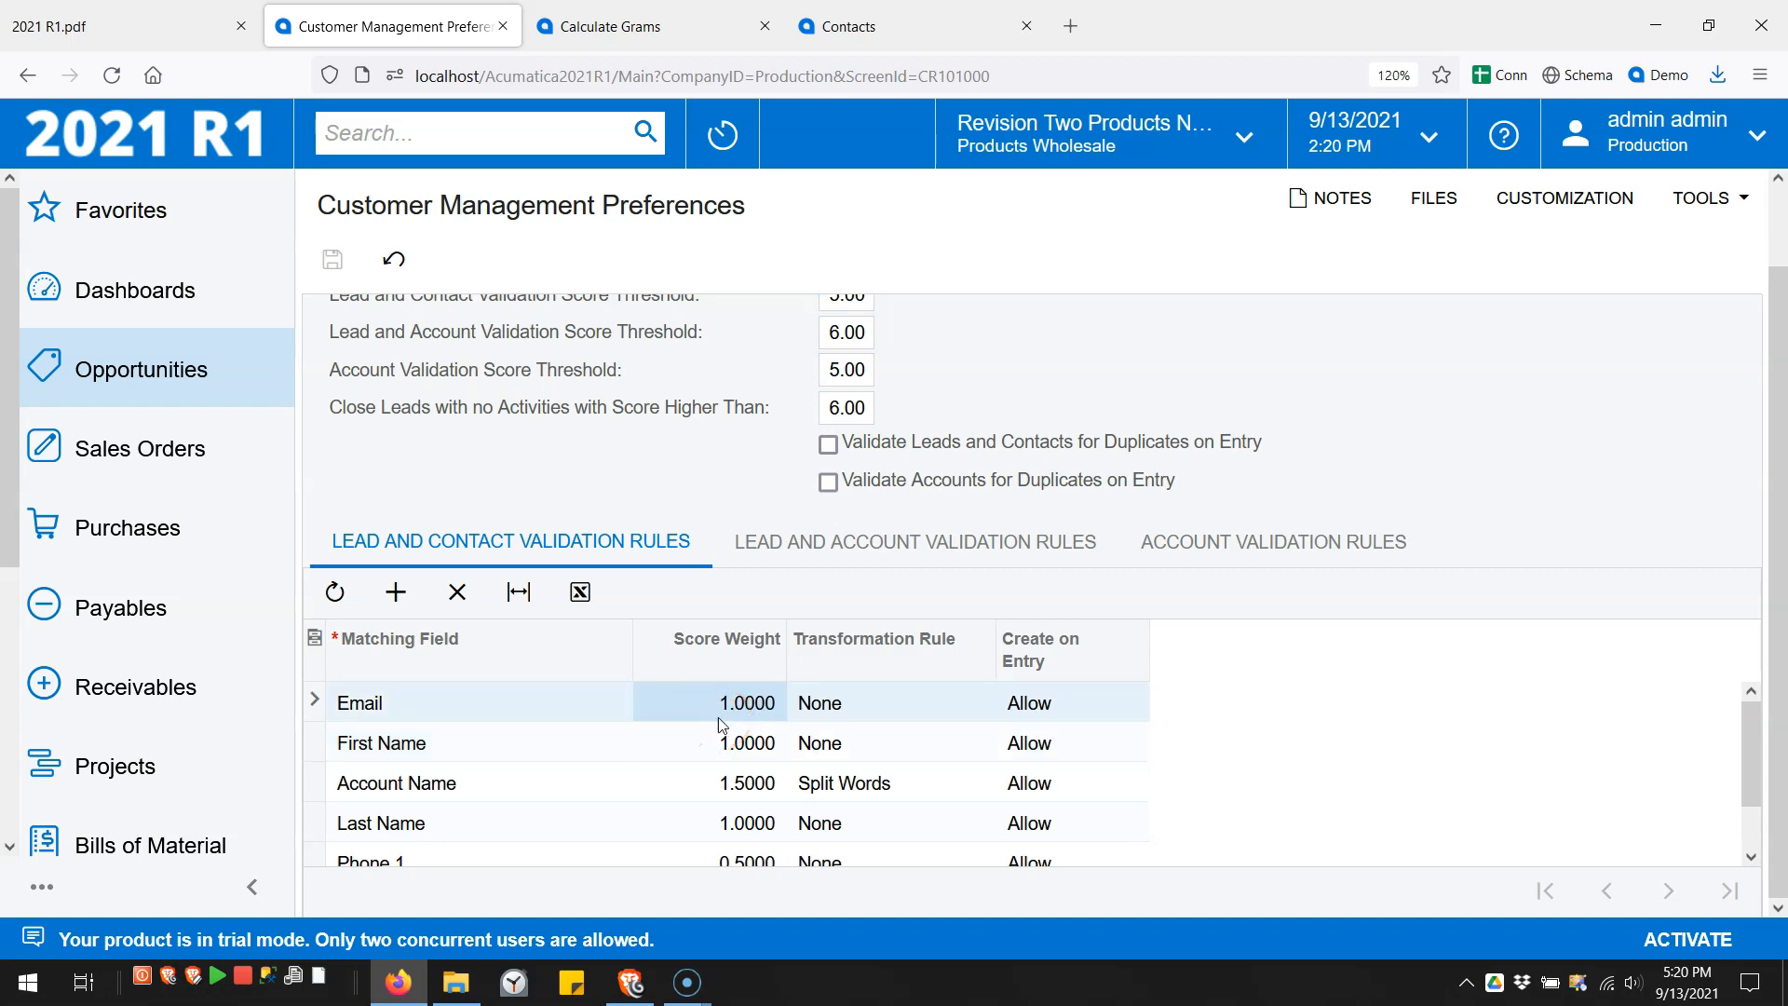
scroll(808, 429, up, 2)
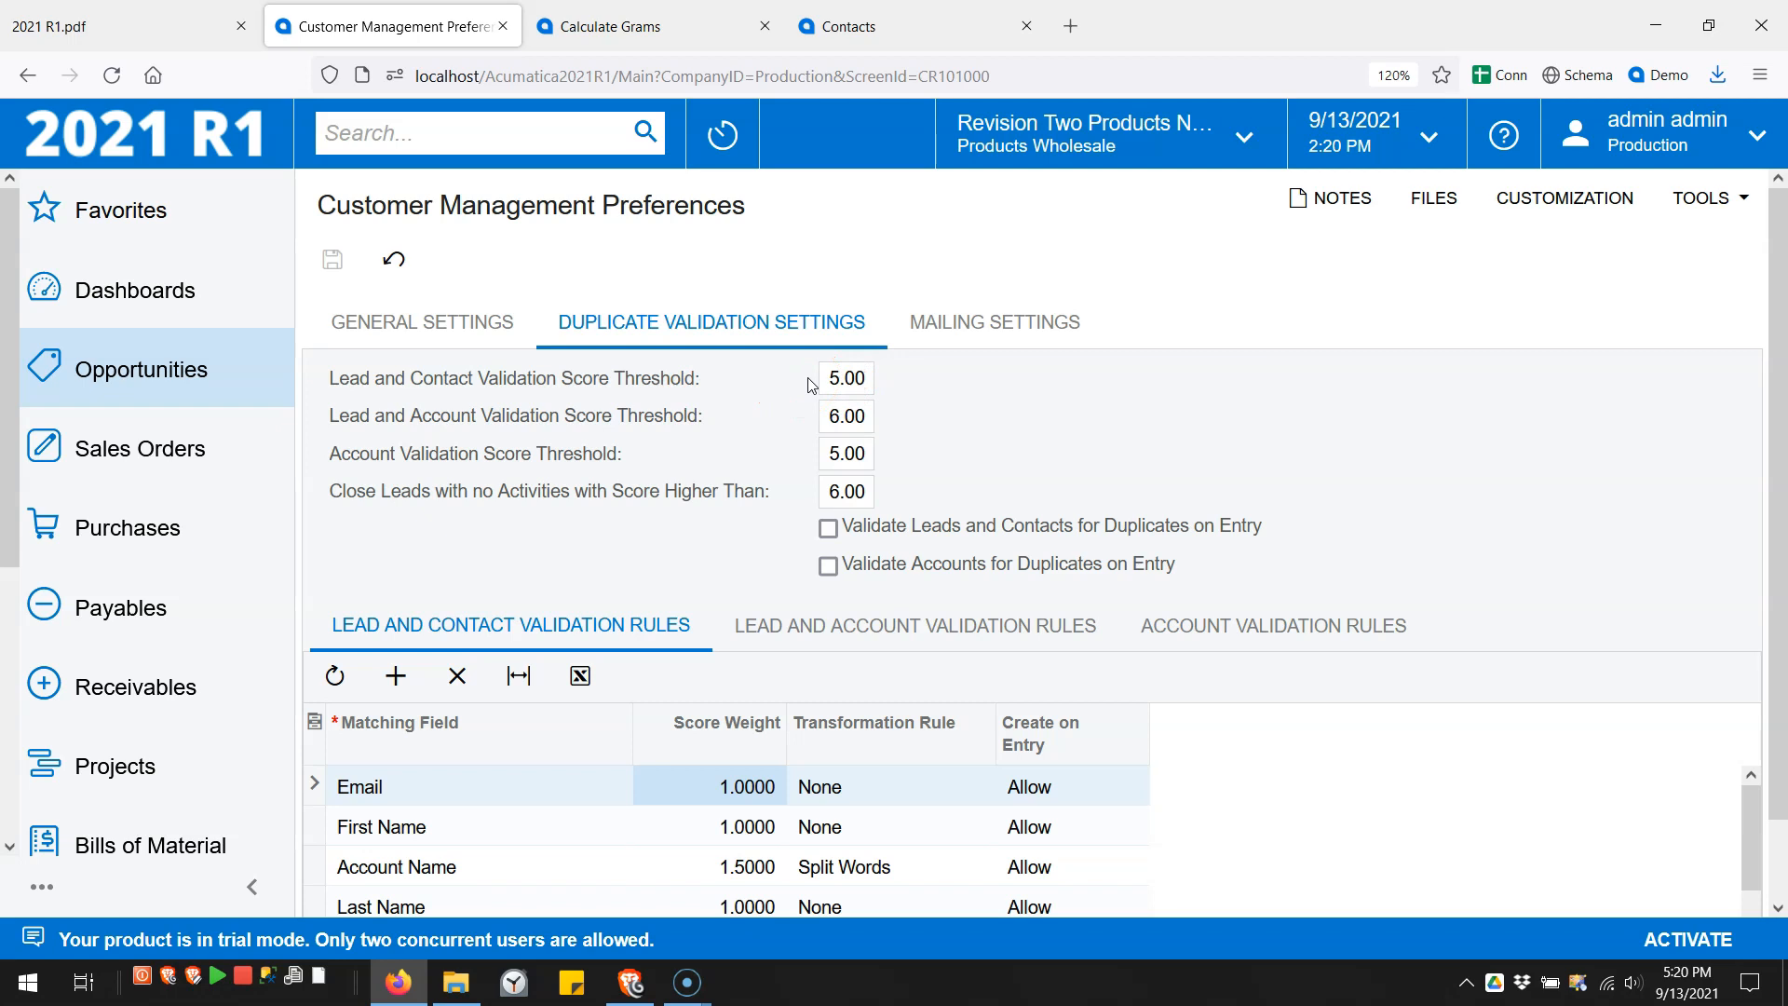
click(875, 28)
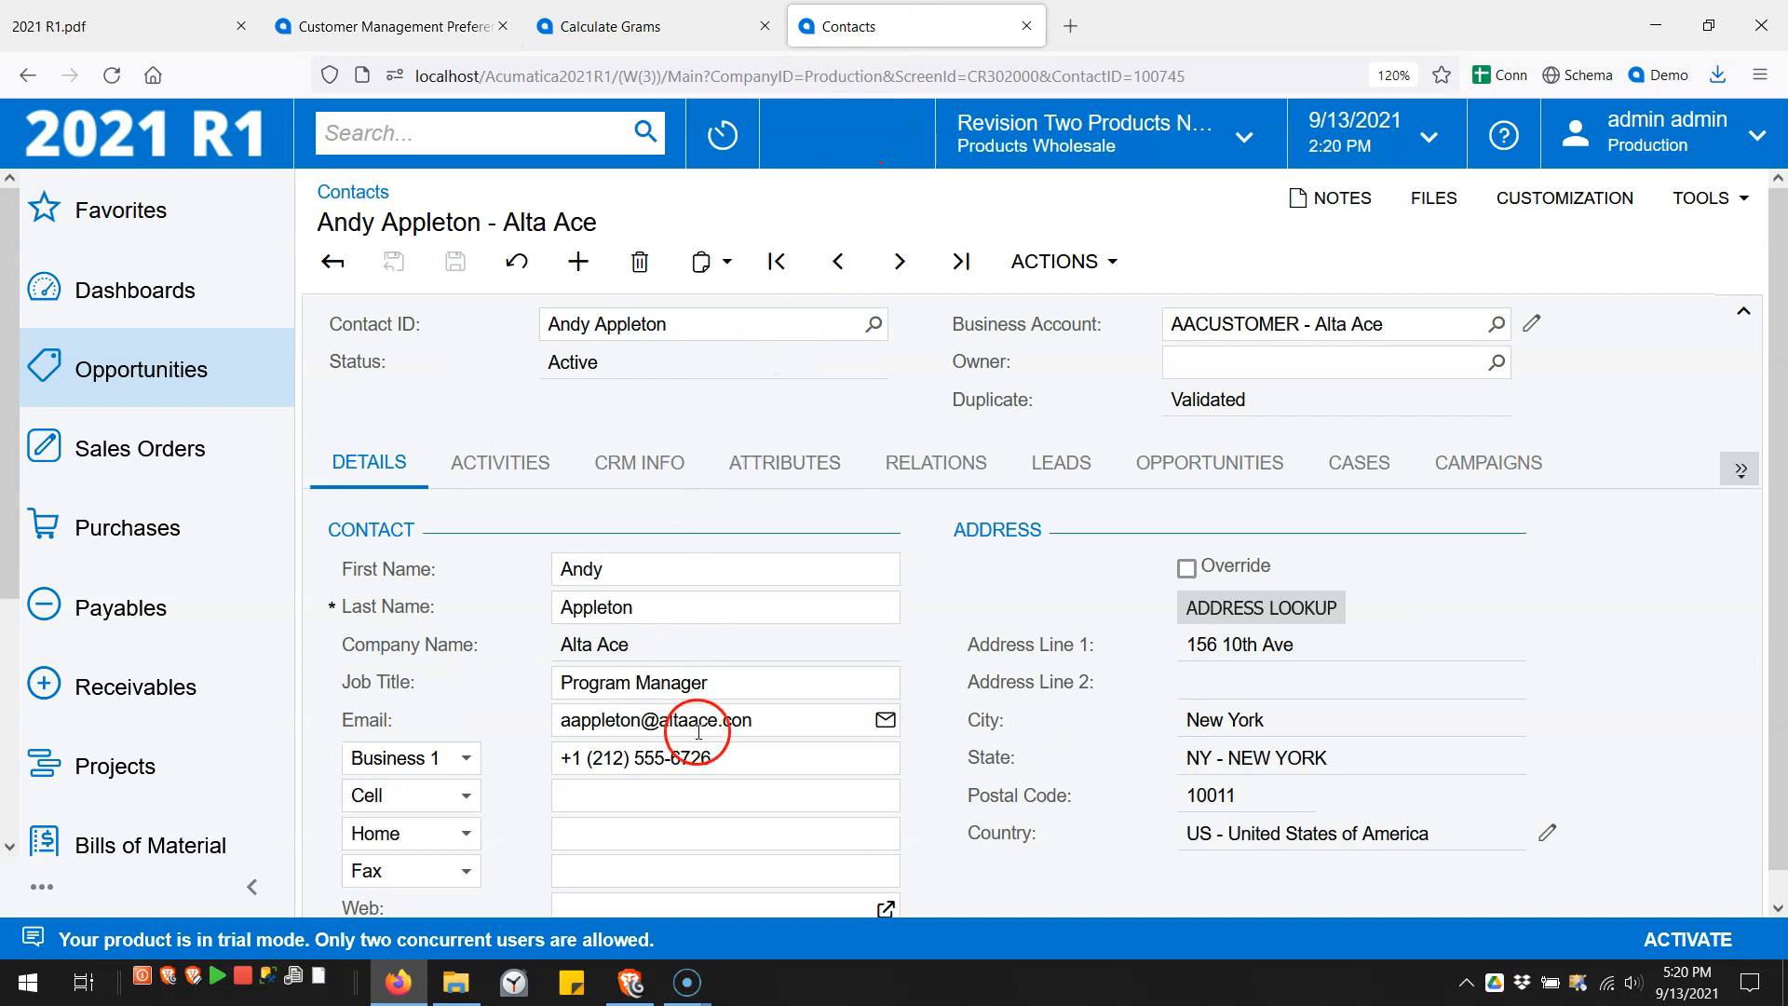
- Save a new contact, last name 'My Last', using the existing Alta Ace contact's email
click(770, 723)
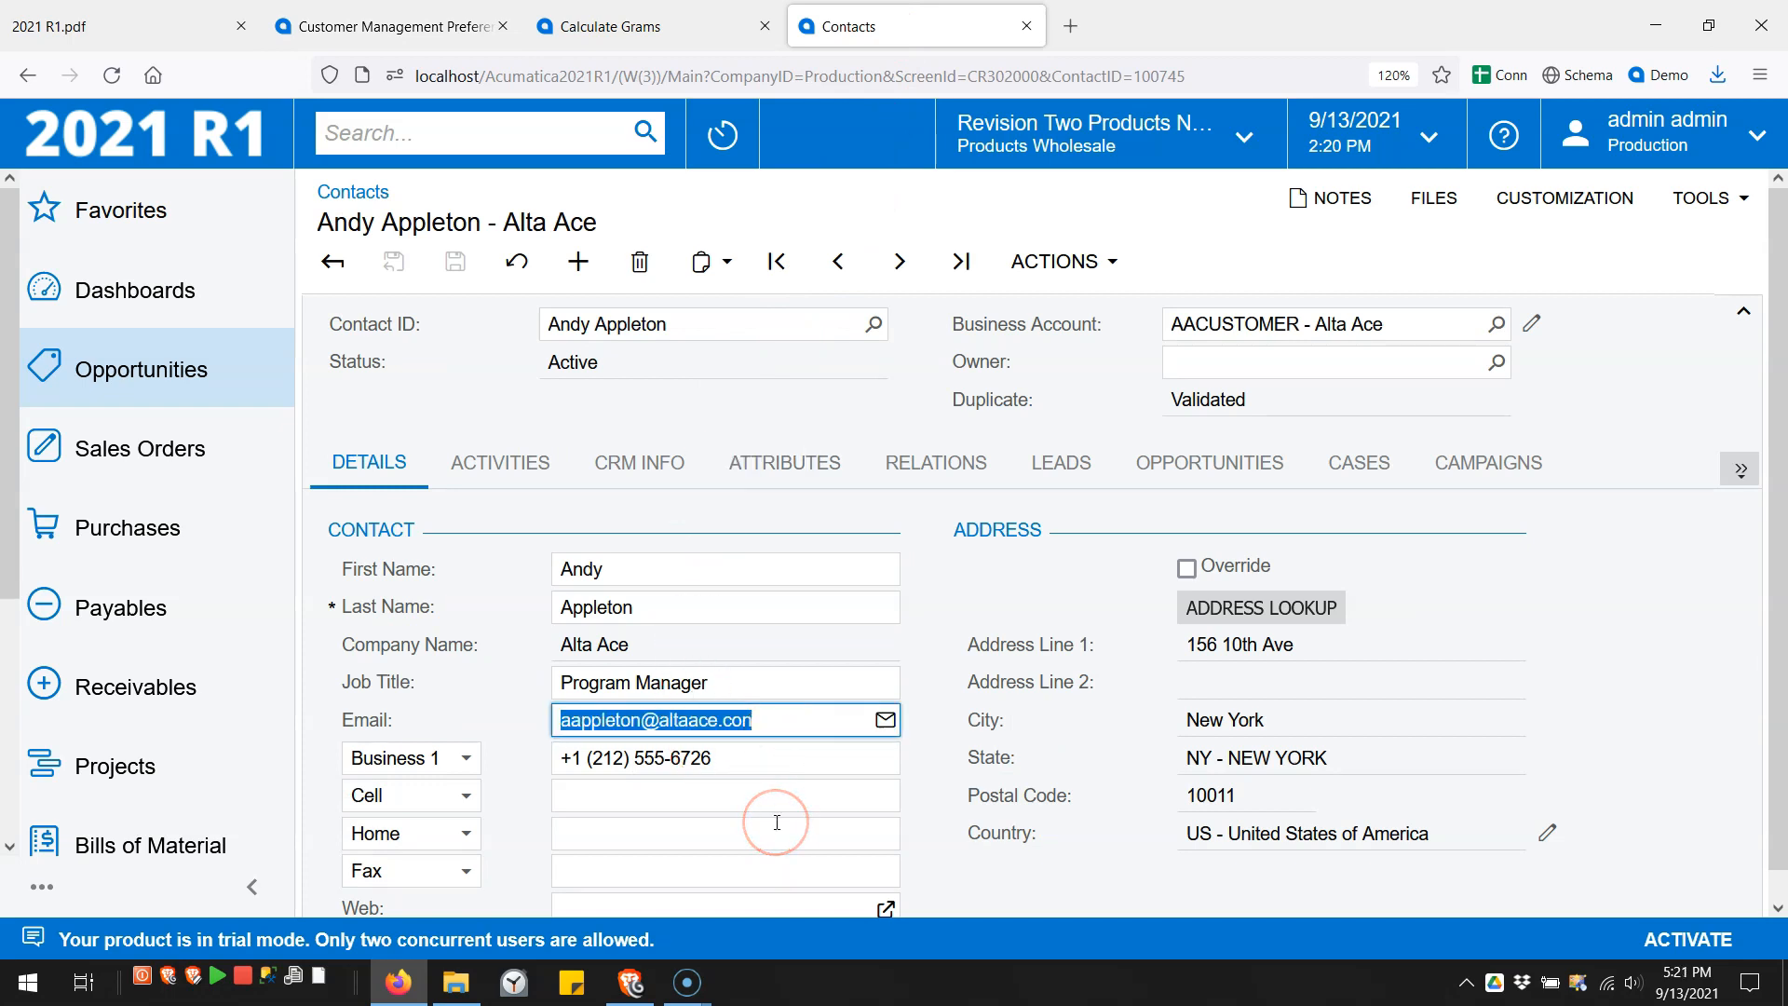
click(578, 261)
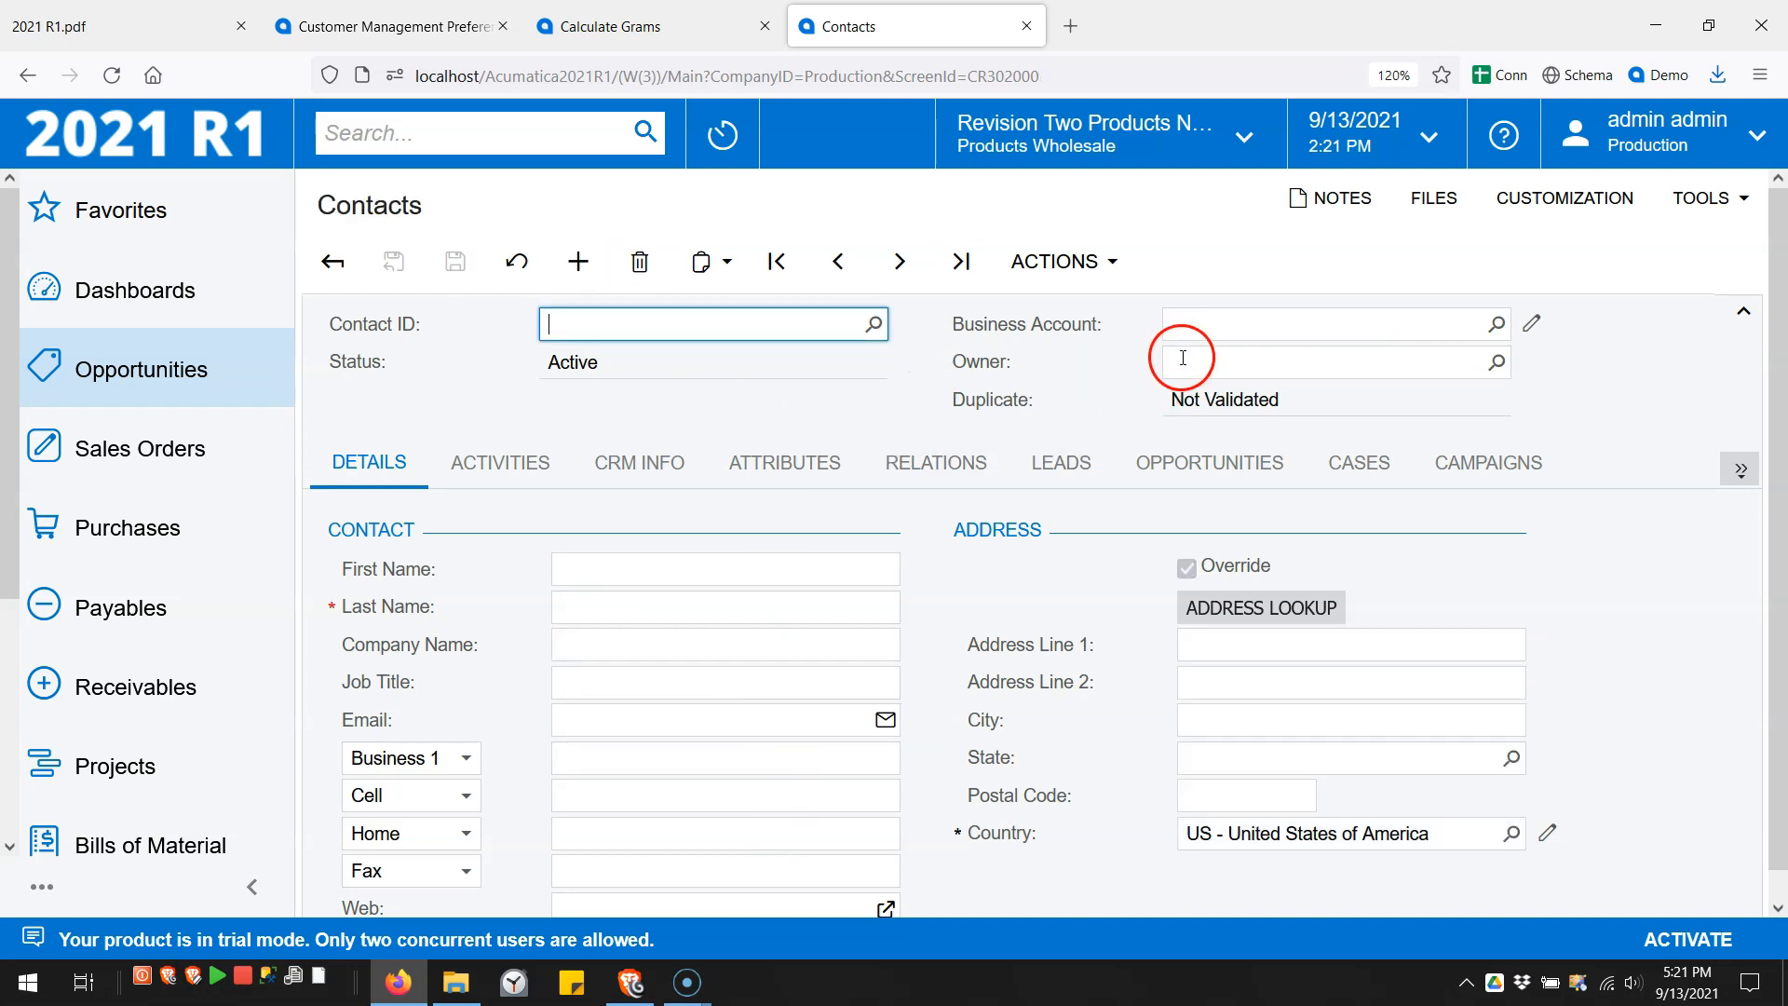
click(808, 565)
click(781, 607)
text(My Last)
click(670, 719)
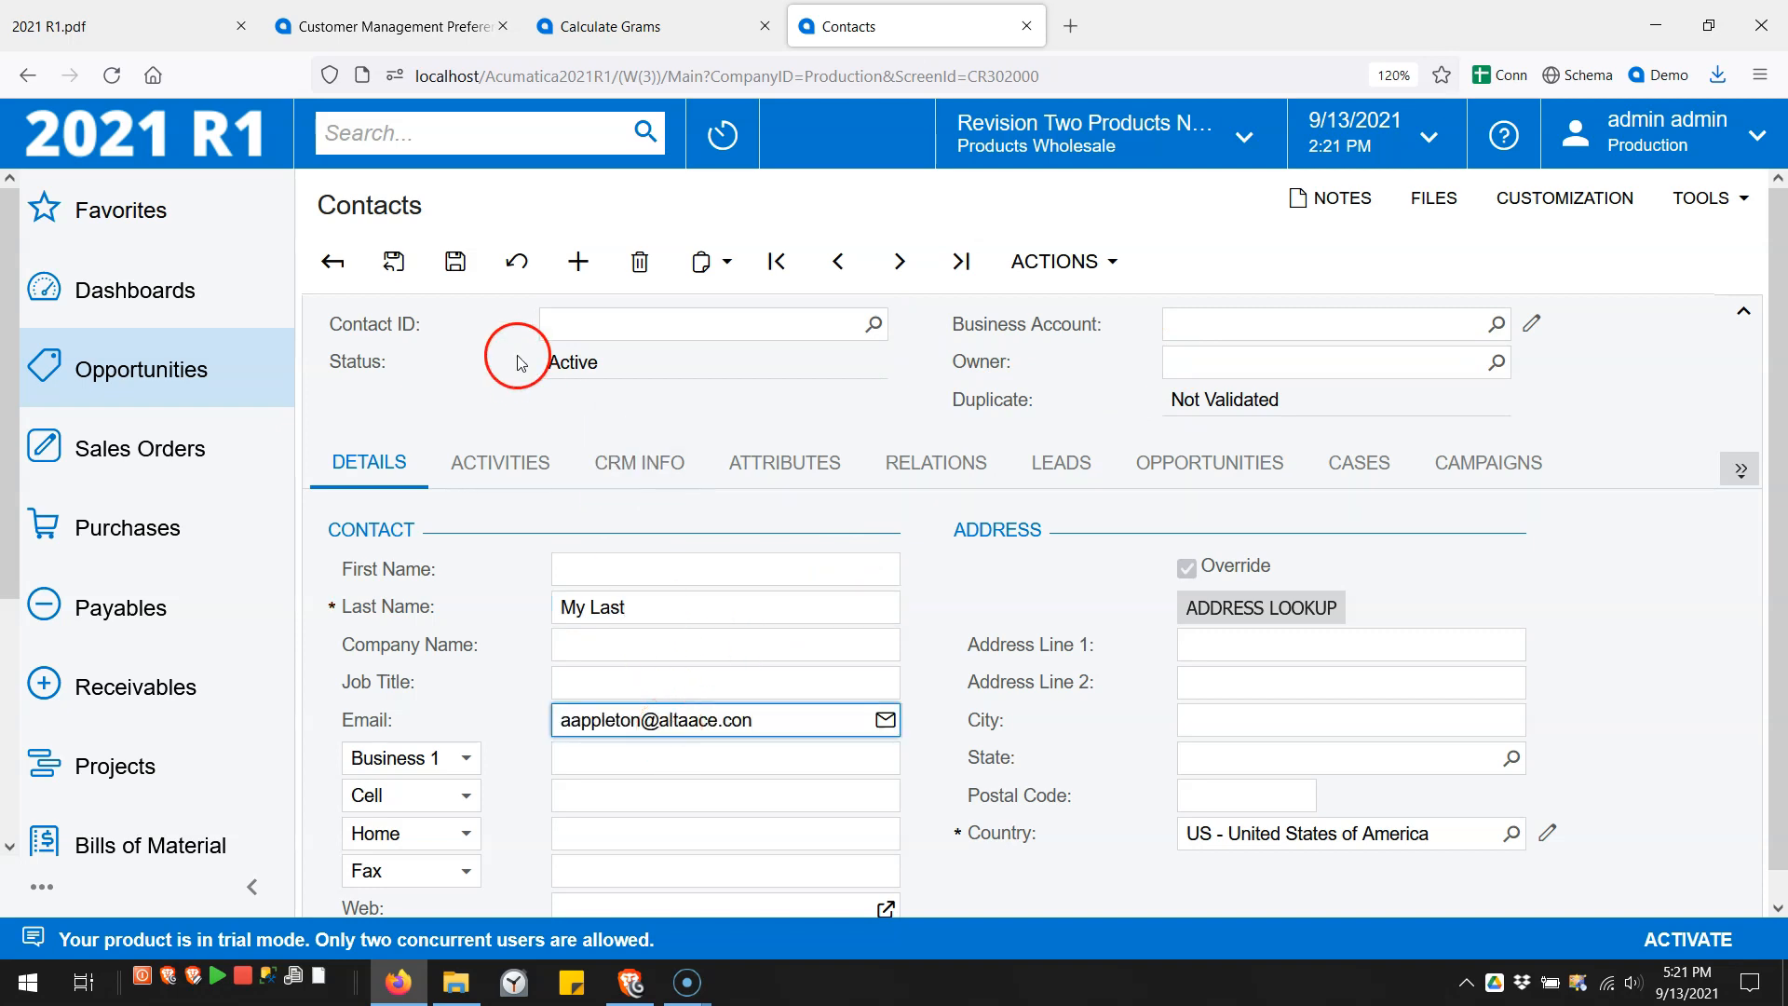
click(455, 262)
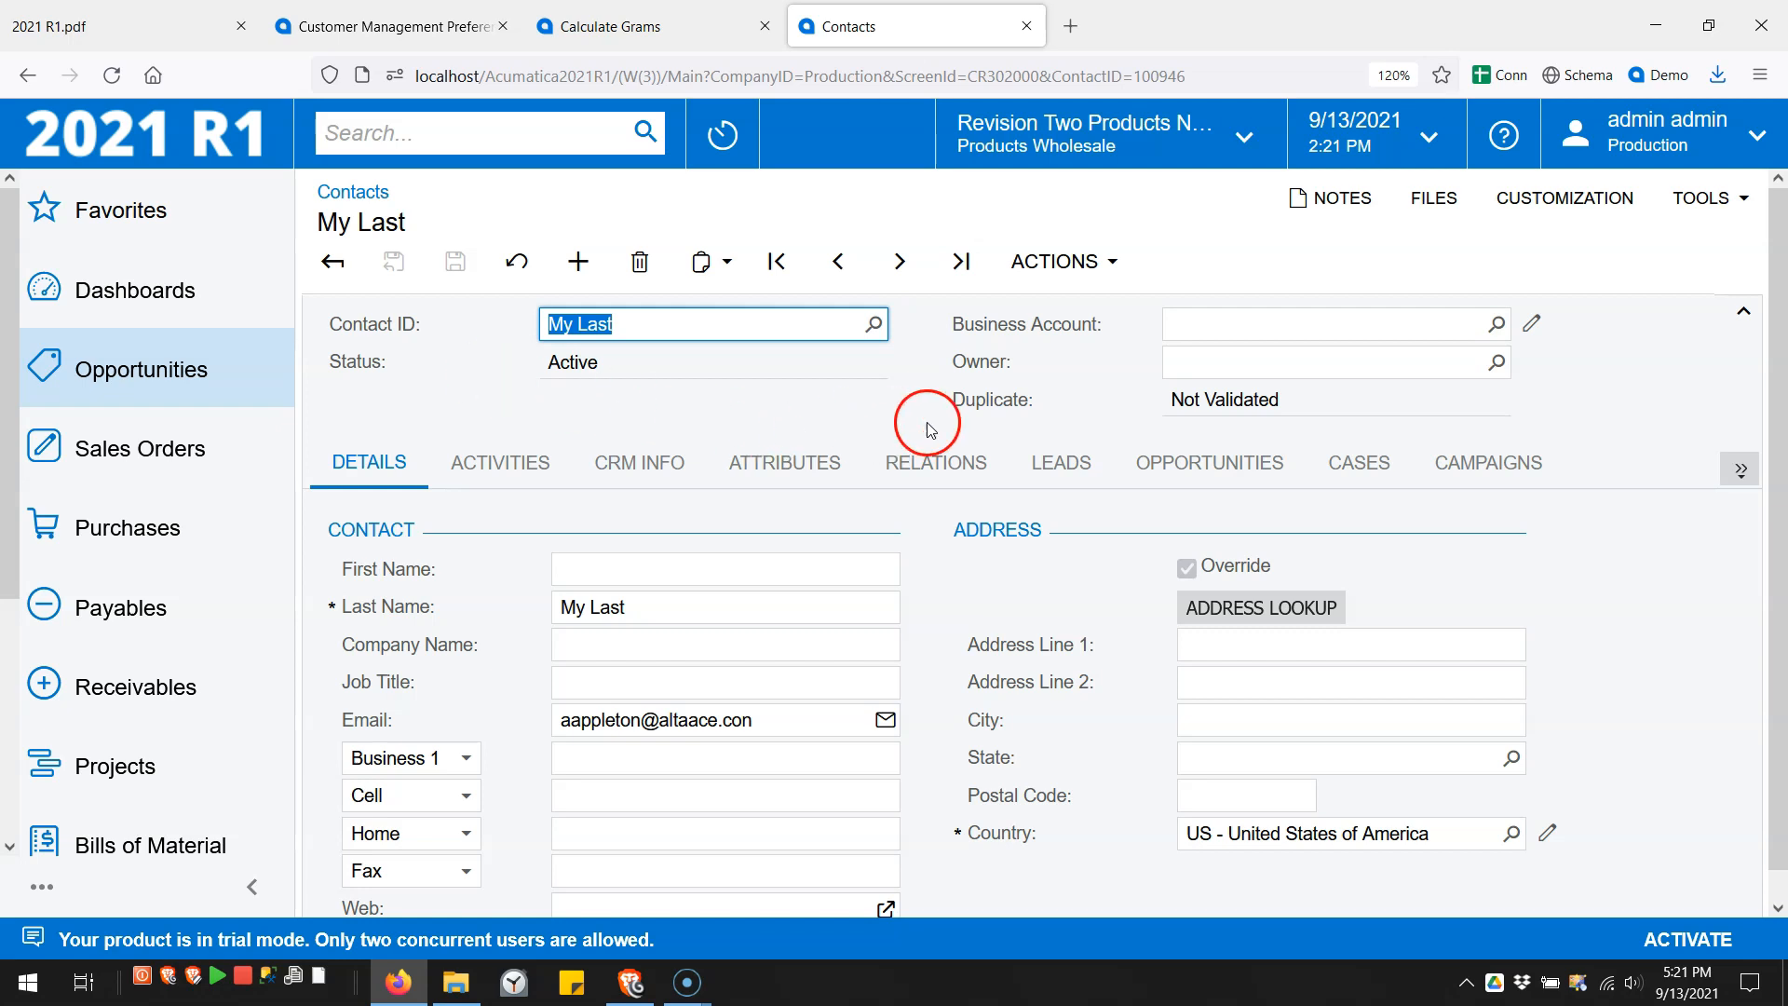
- Run Check for Duplicates on the 'My Last' contact
click(990, 401)
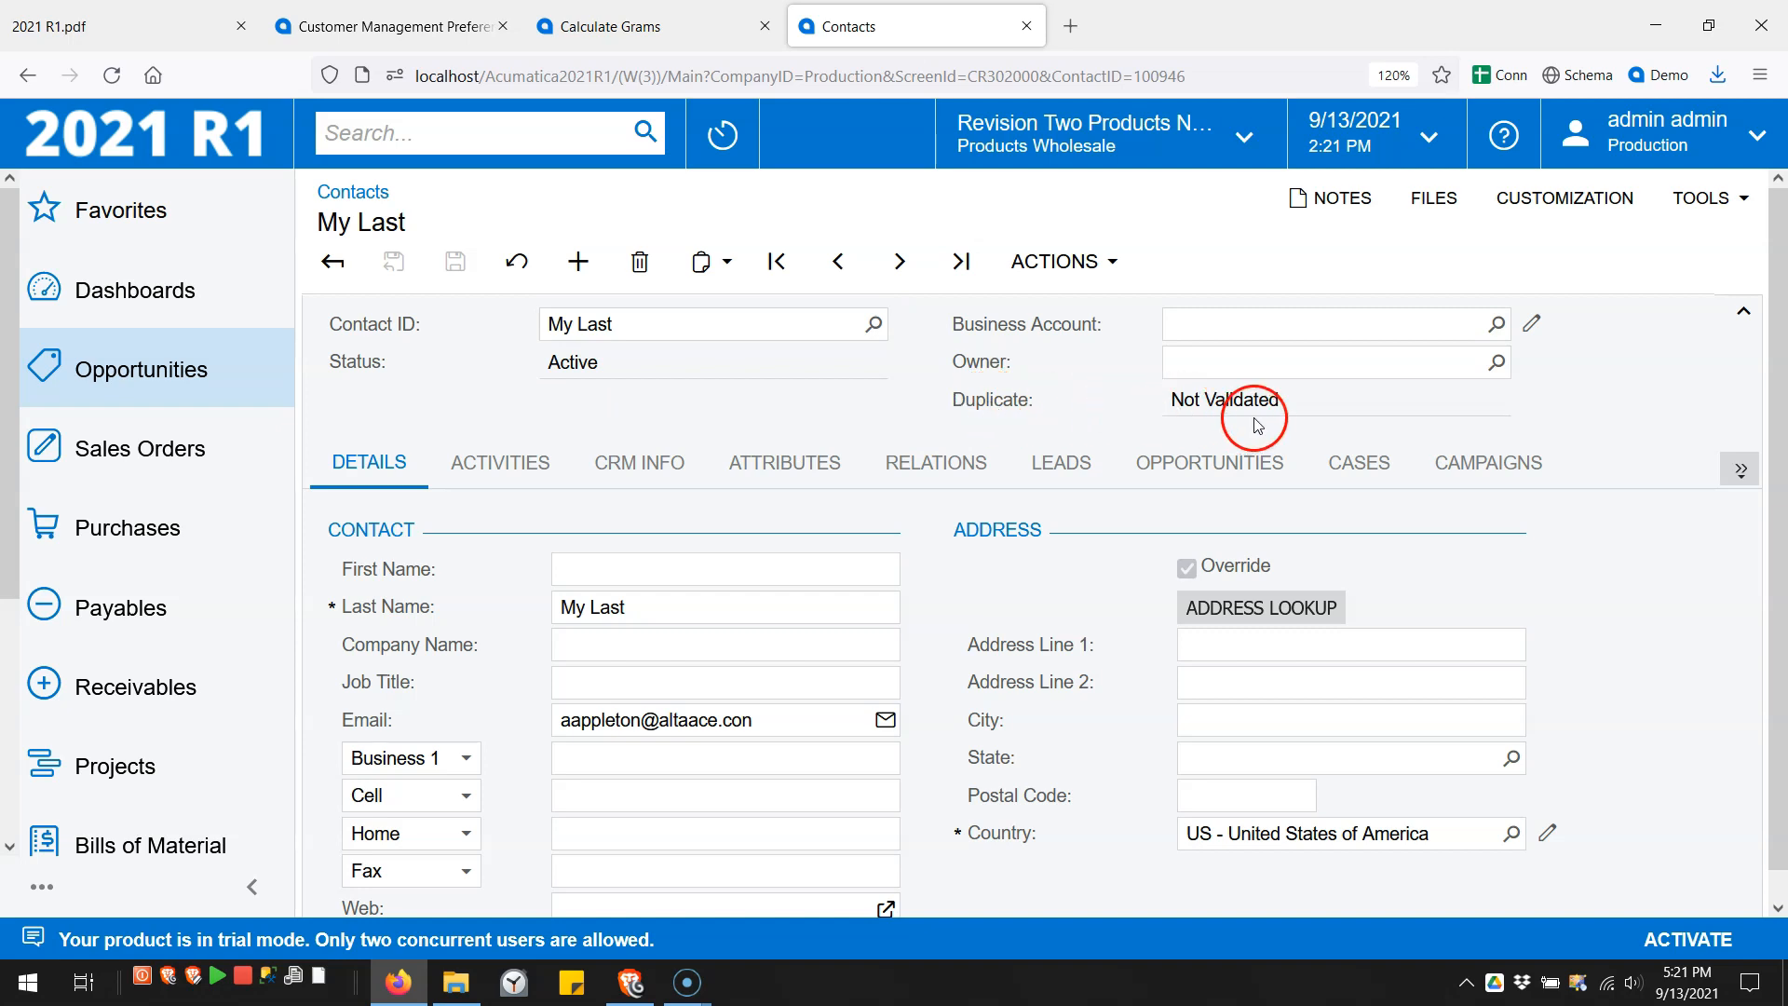
click(1114, 264)
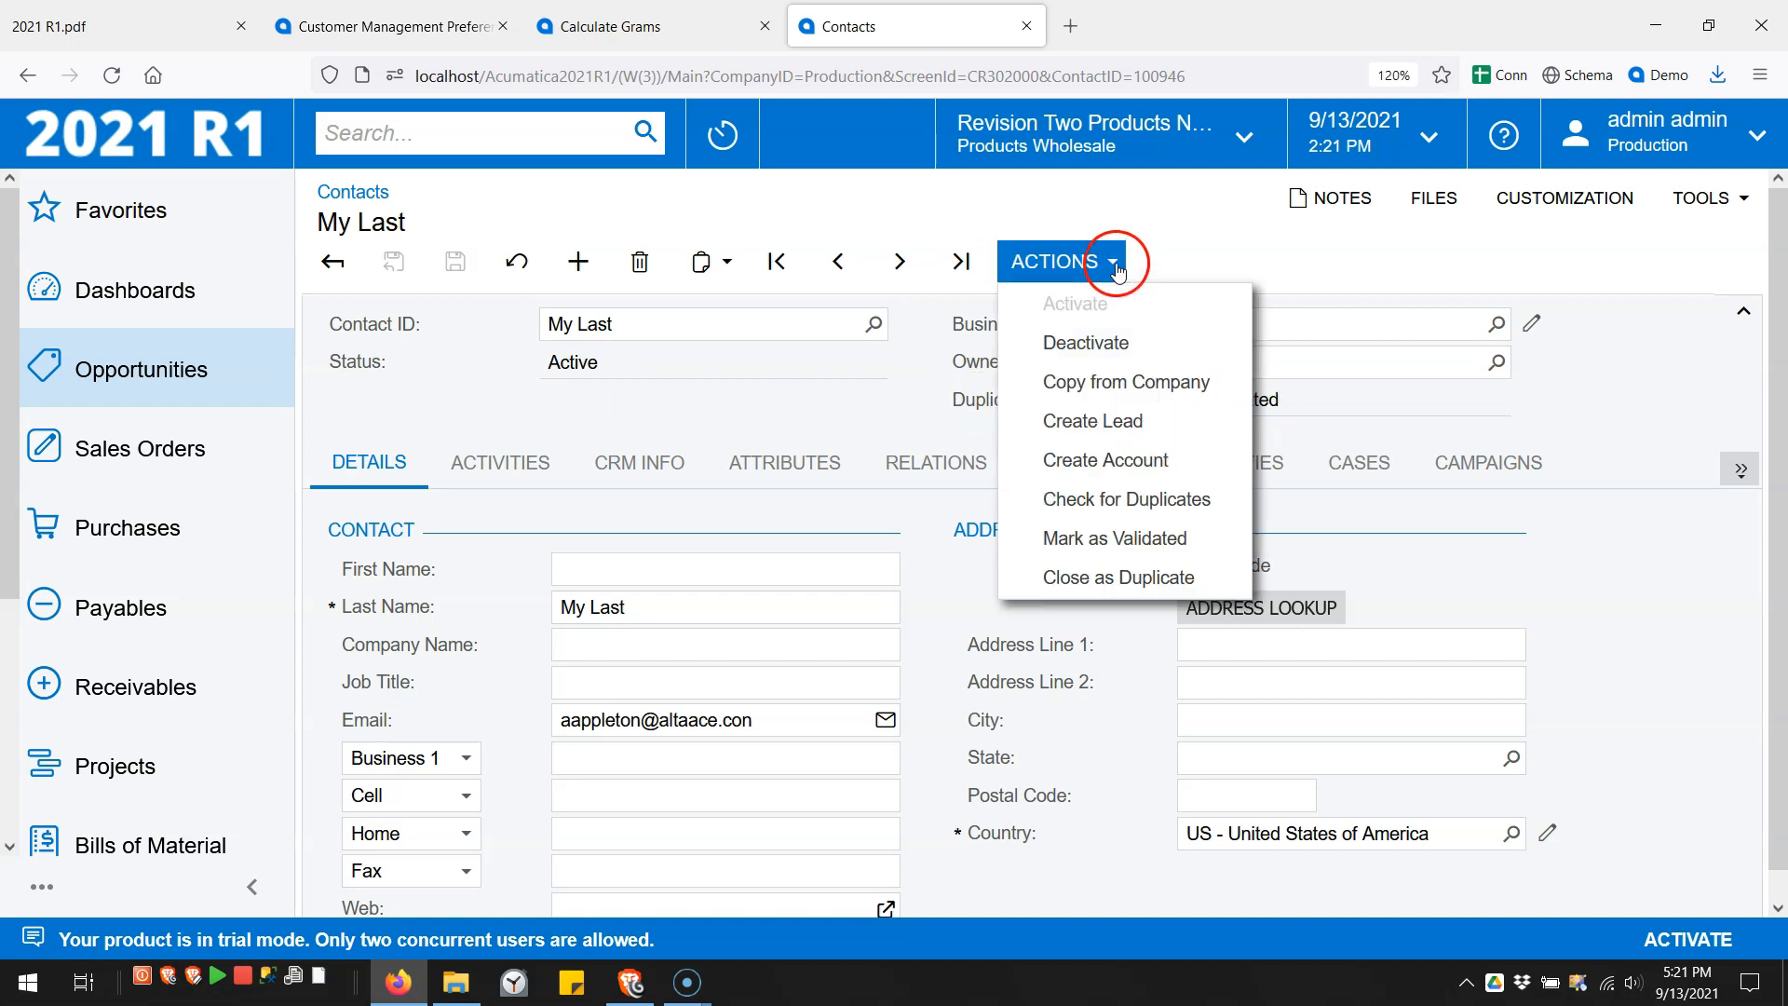
click(1106, 499)
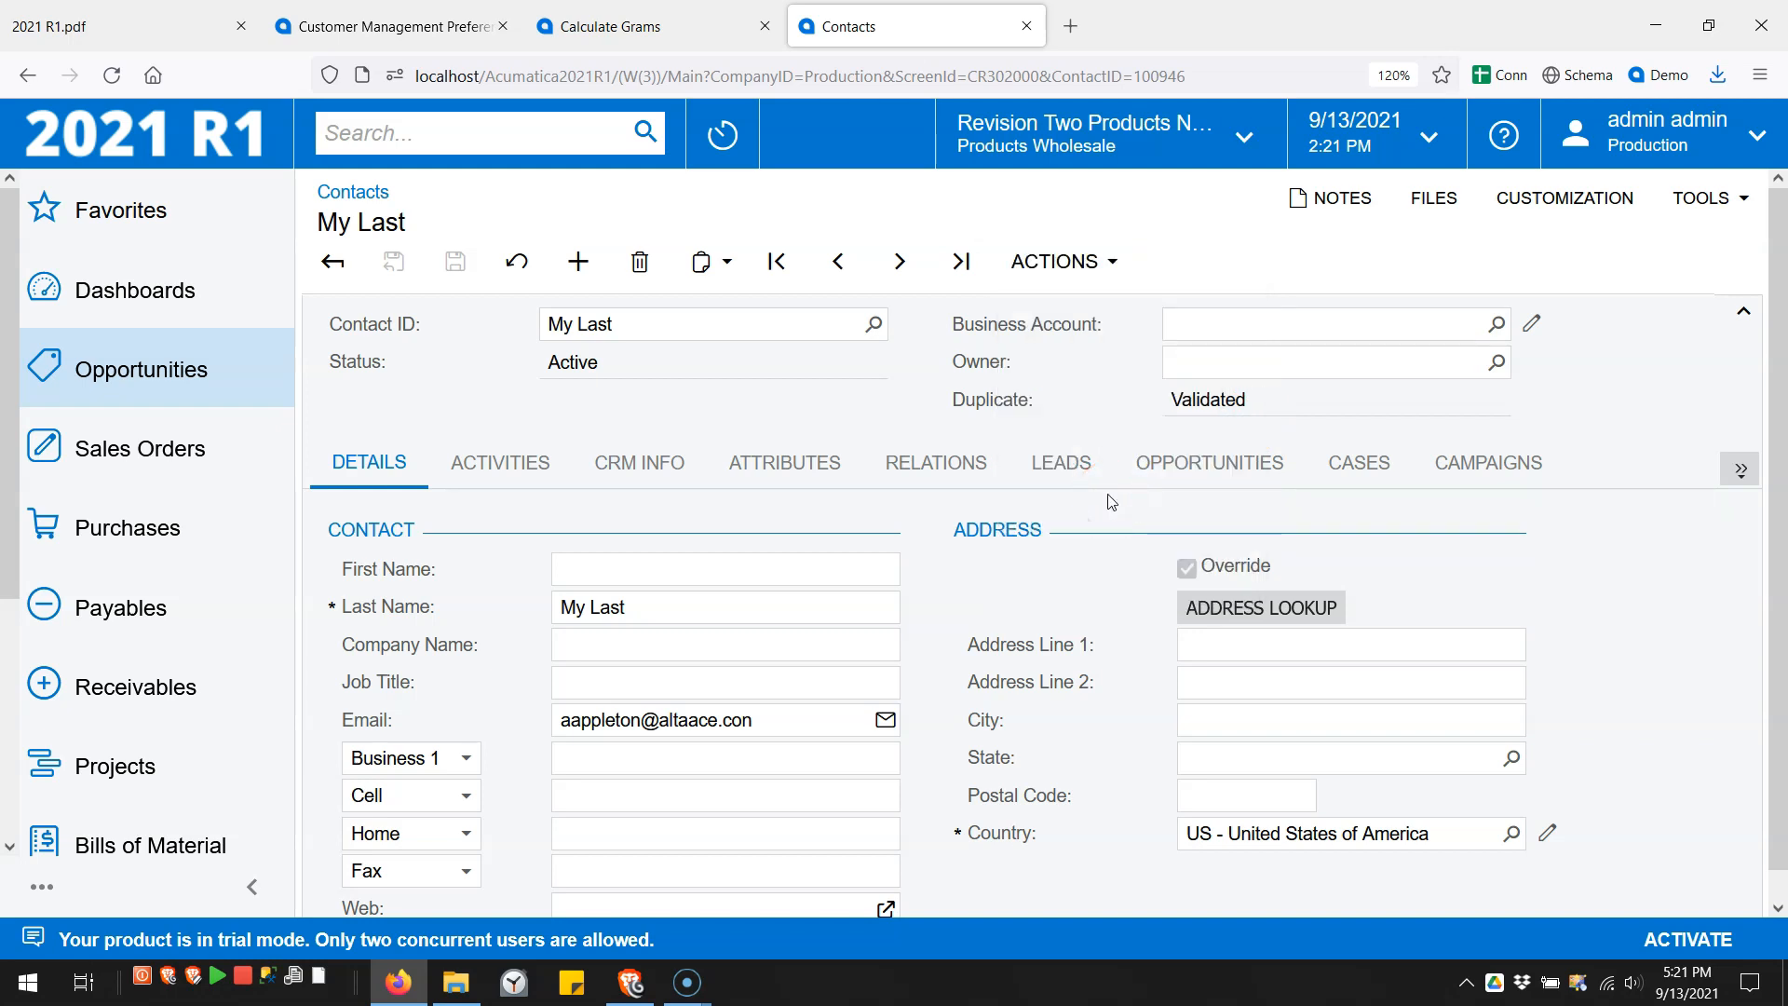
click(1189, 399)
- Delete the 'My Last' test contact and return to Customer Management Preferences
click(639, 261)
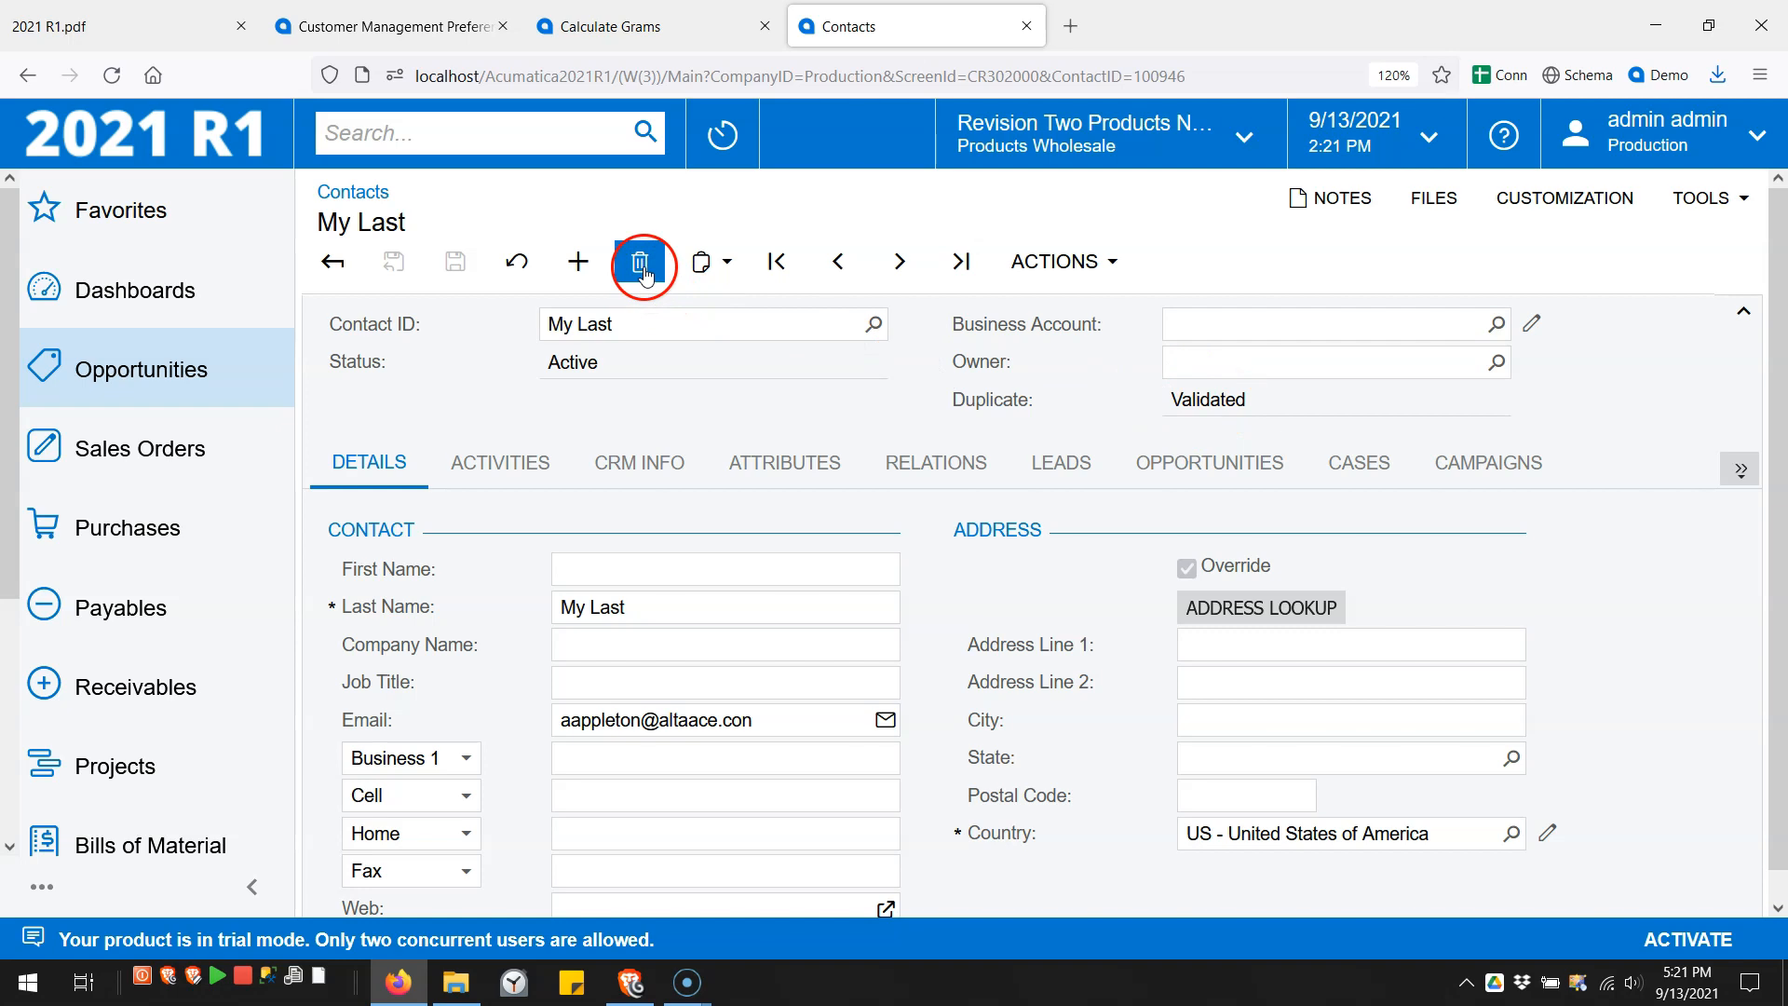
click(995, 568)
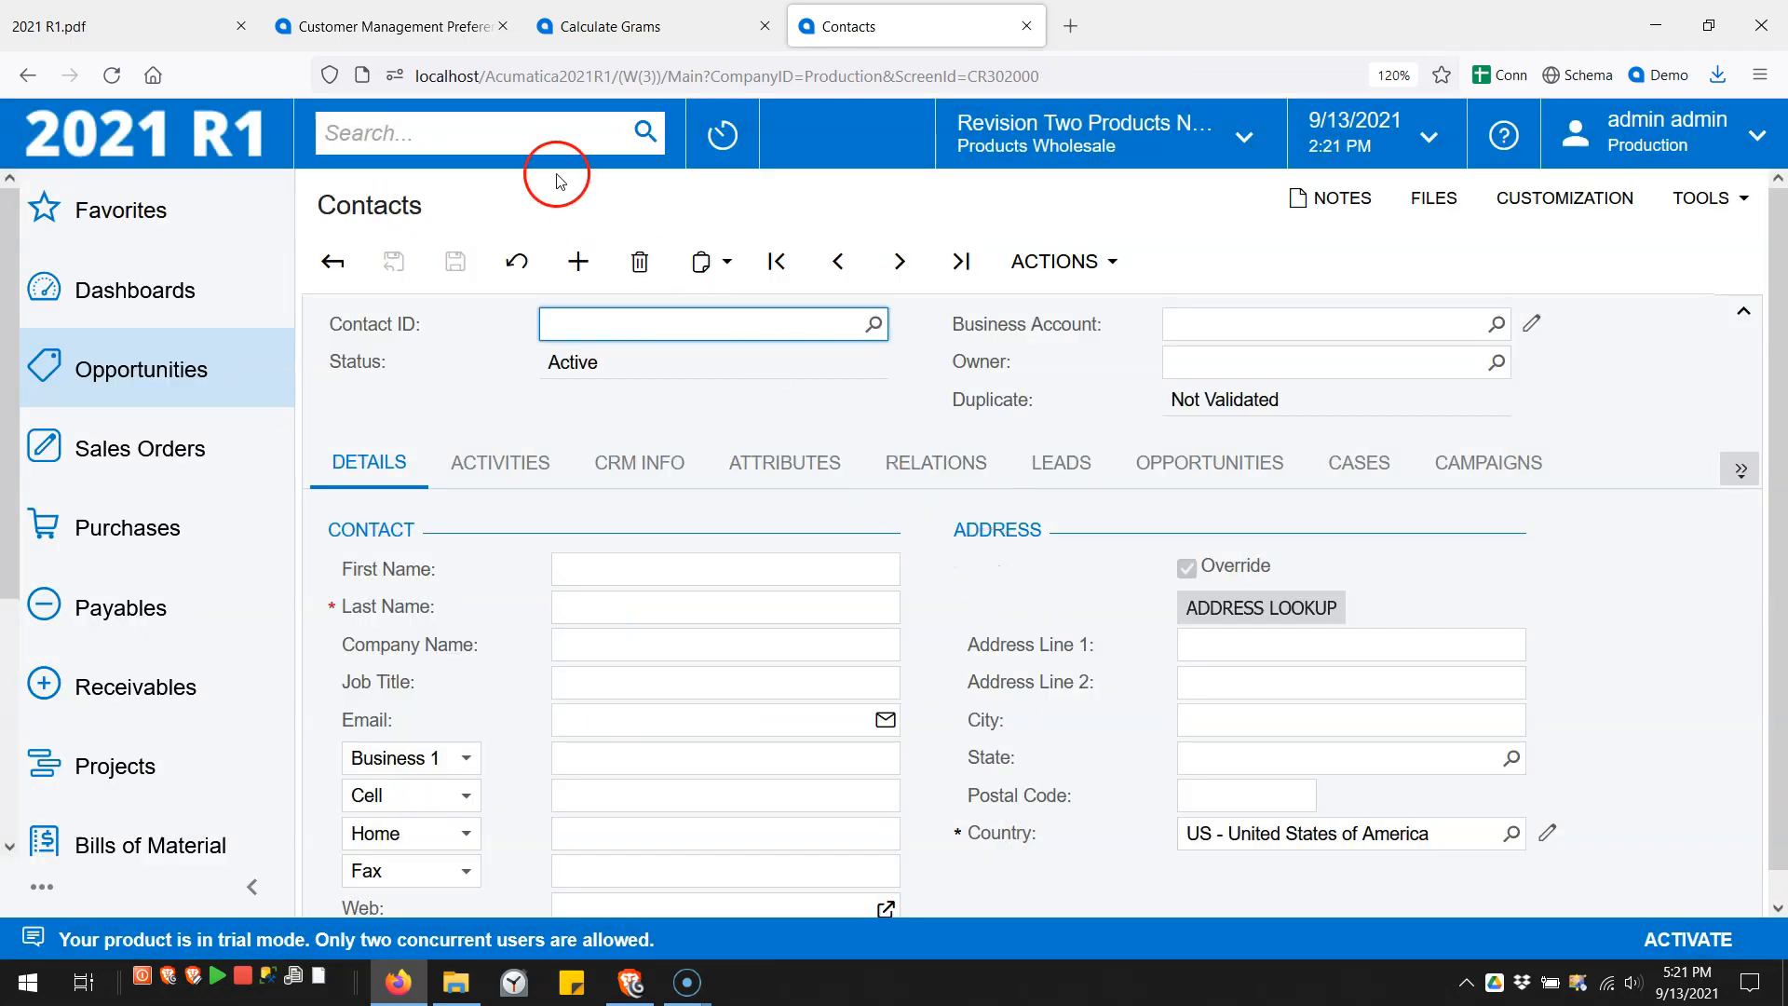
click(387, 26)
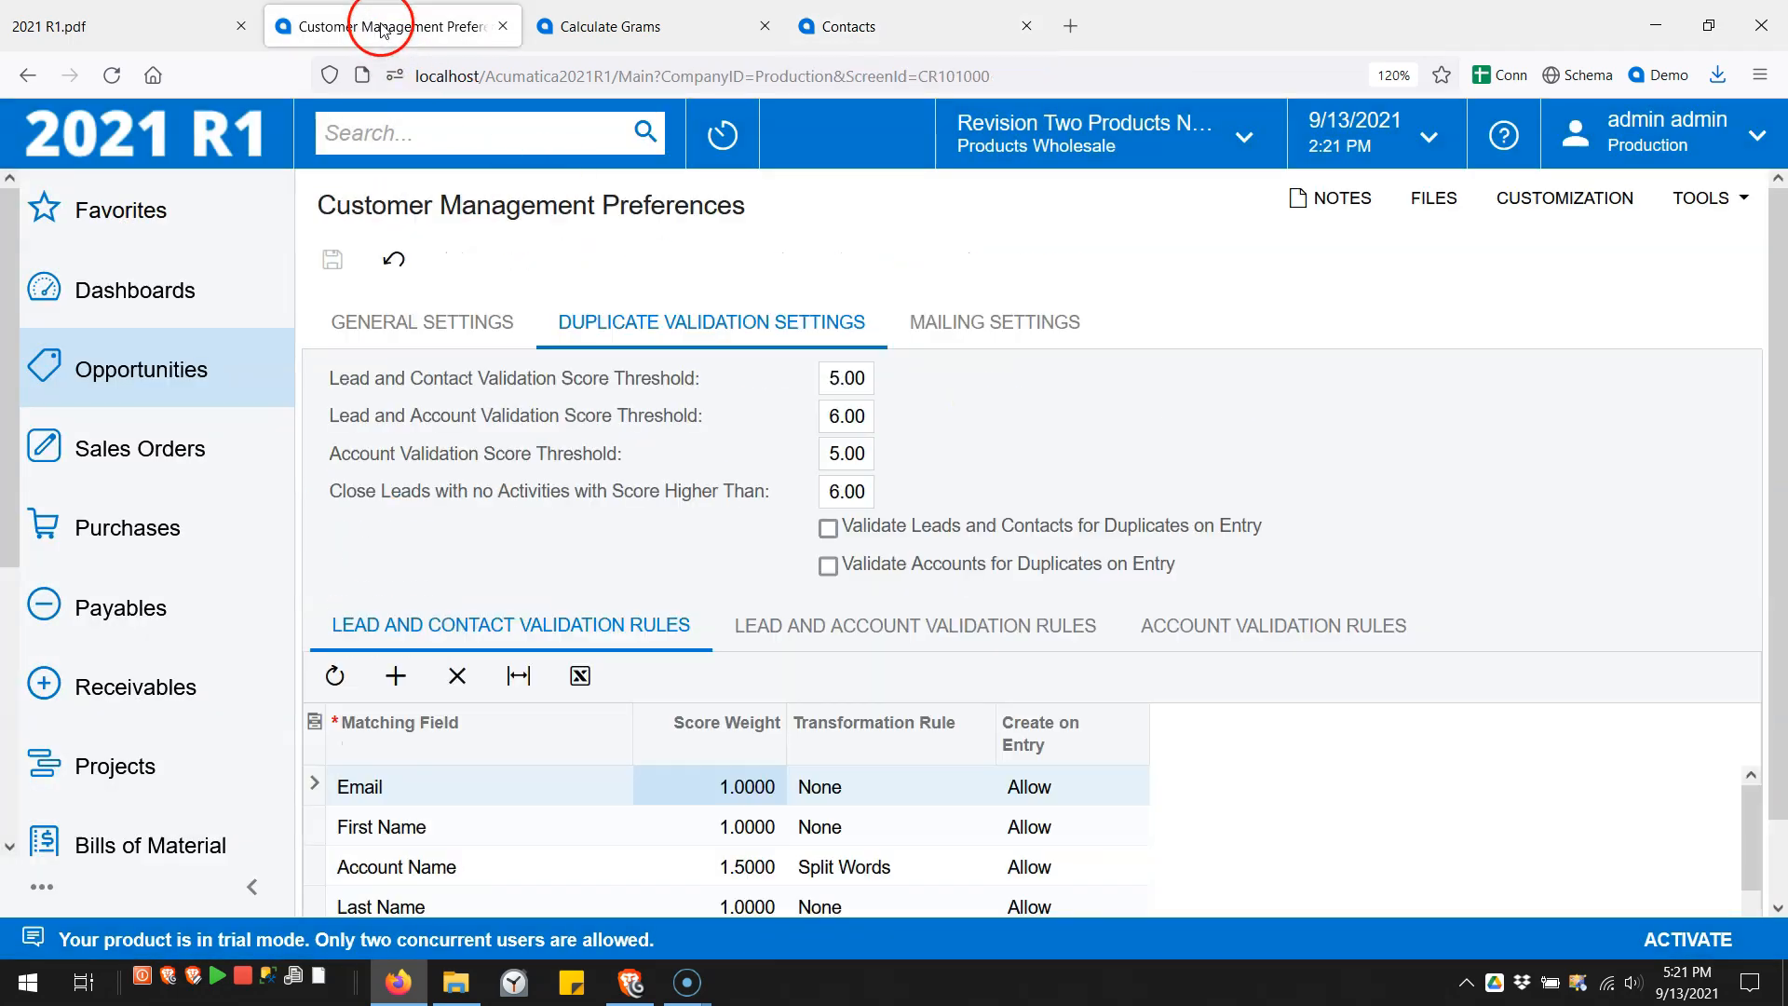
- Give the Email matching rule a score weight of 5, save, and move to Calculate Grams
click(732, 792)
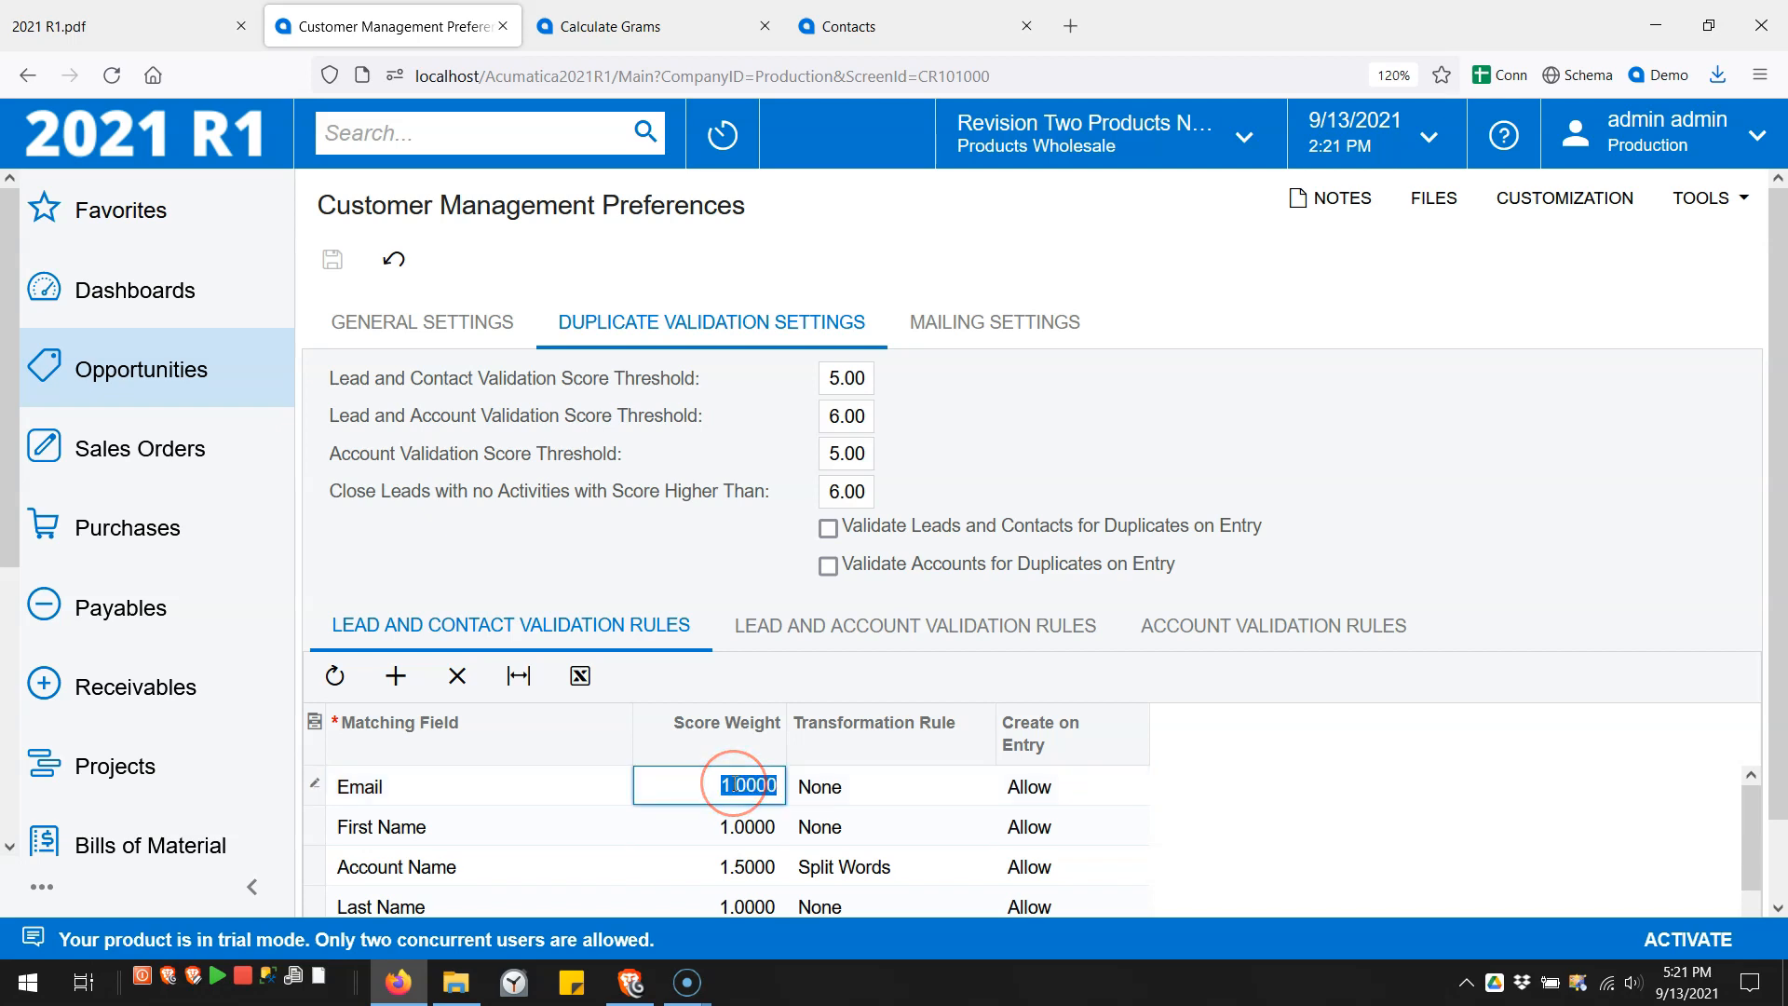
text(5)
click(333, 260)
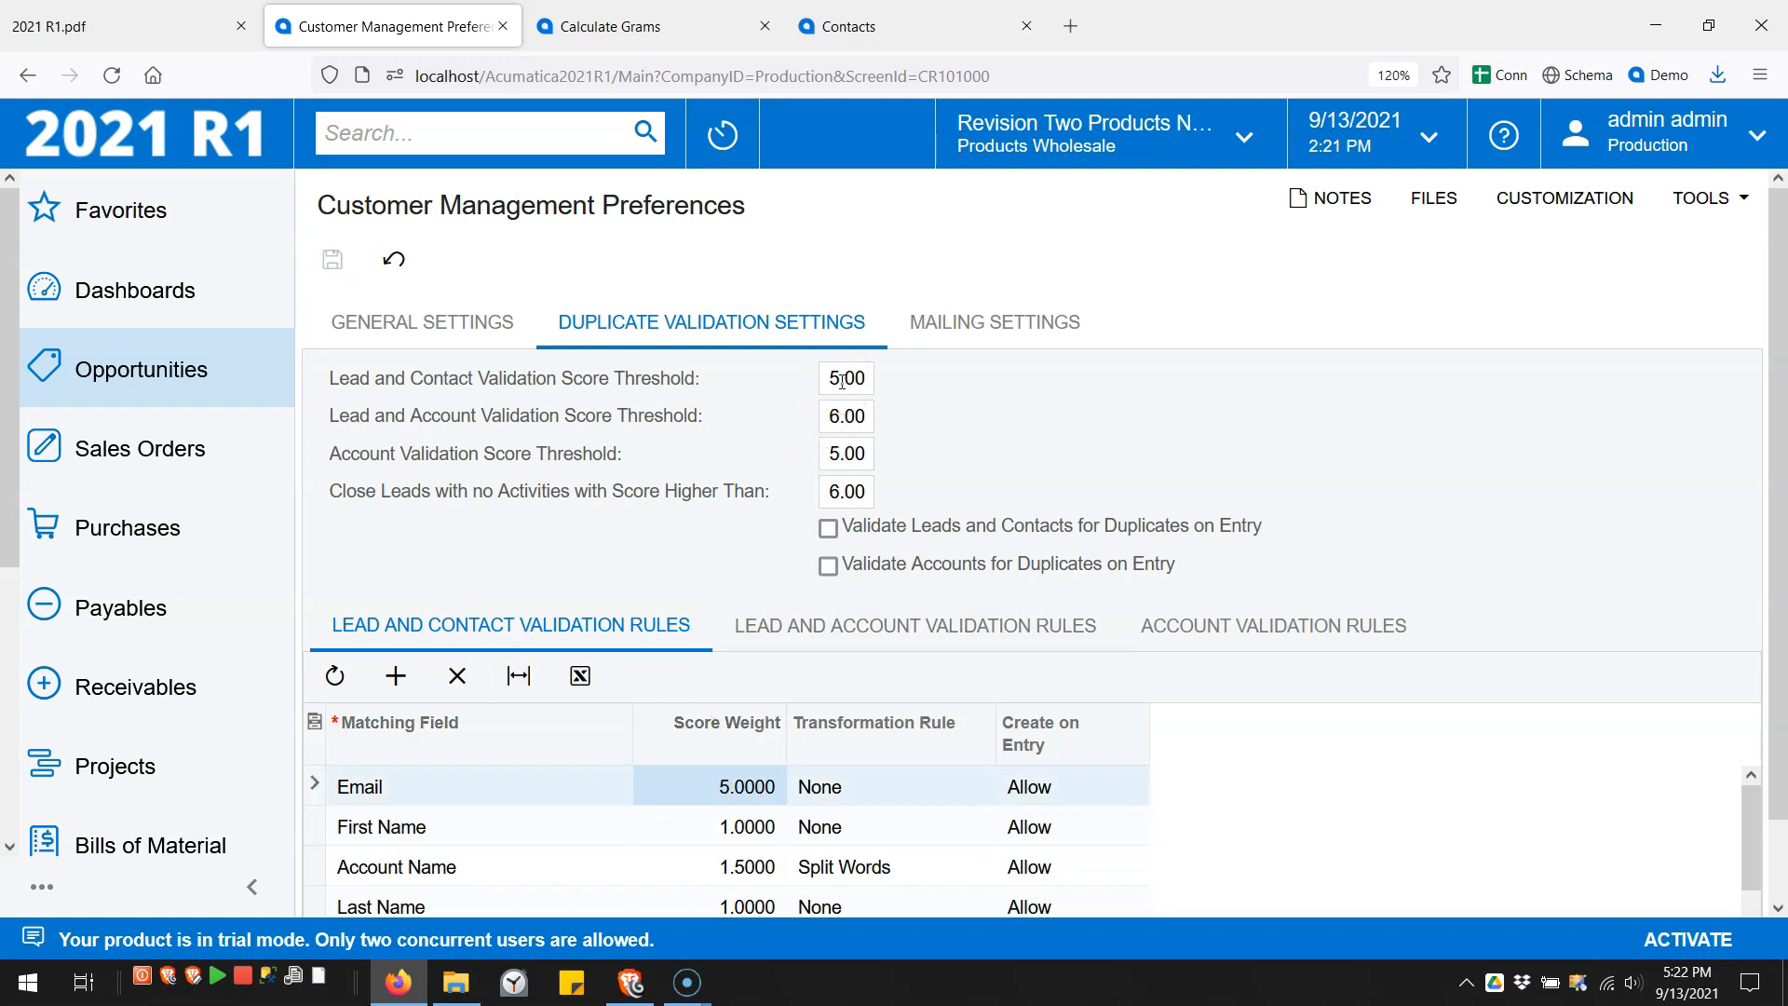
click(660, 38)
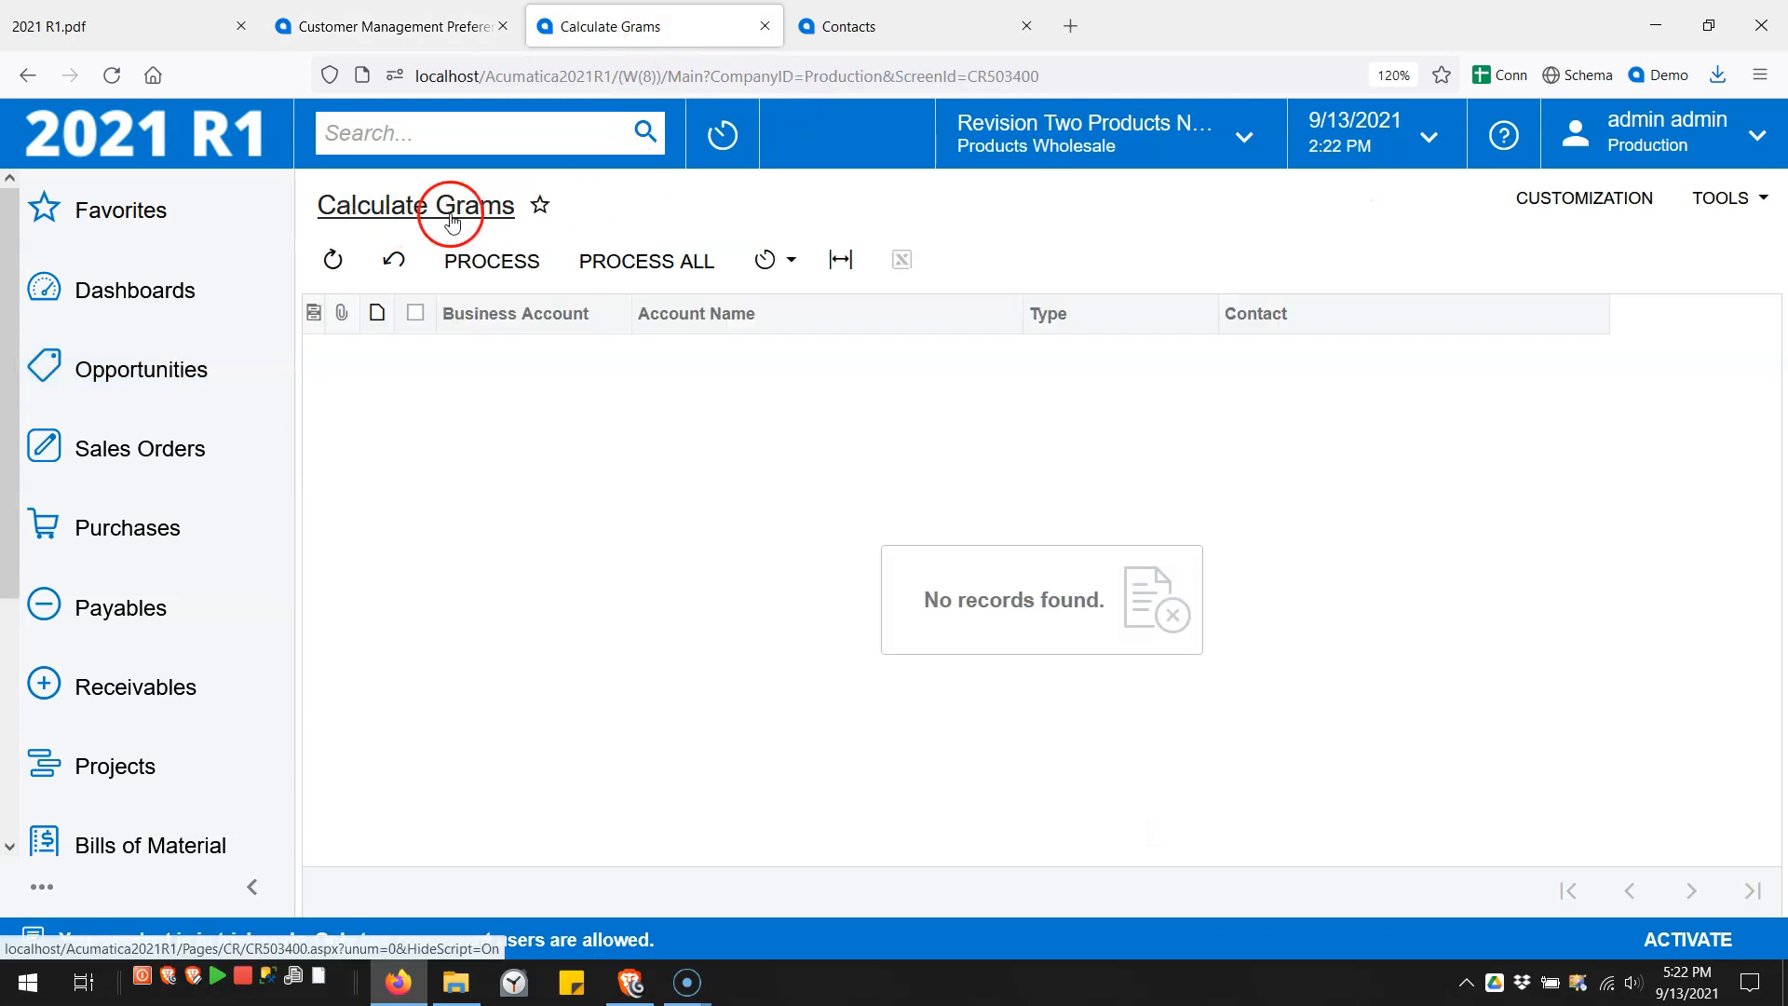
- Run Calculate Grams for all accounts and contacts and close the processing results
click(400, 260)
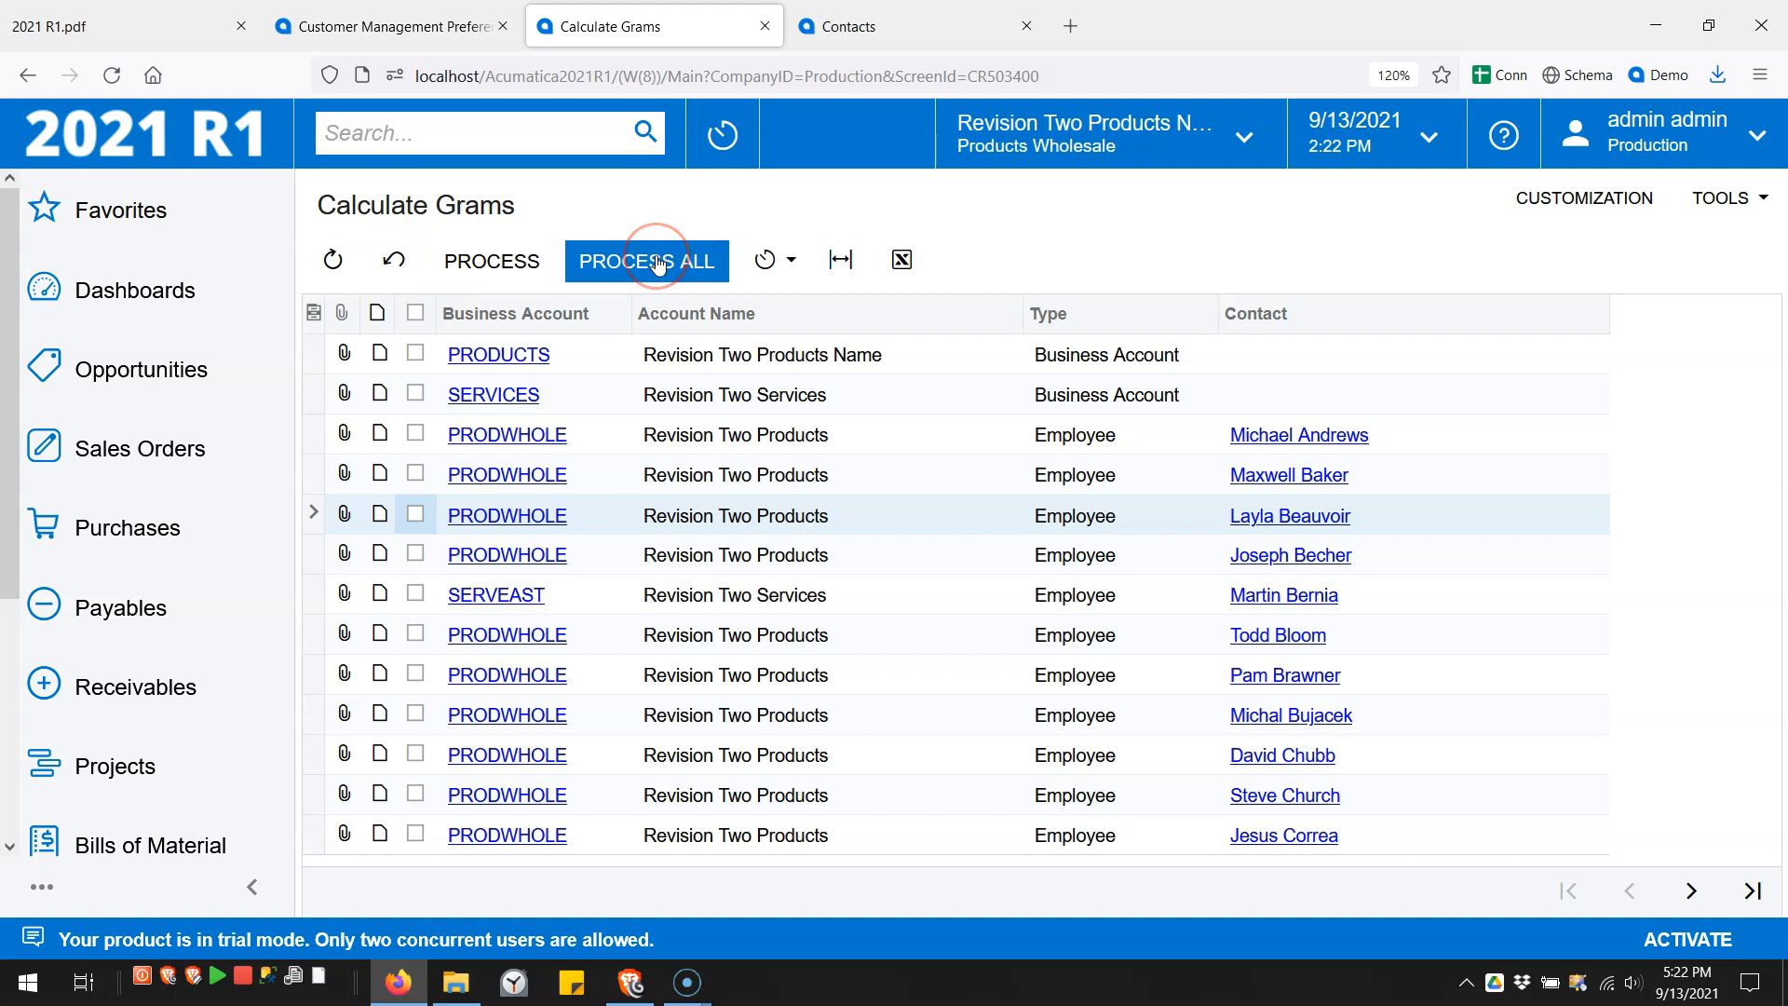
click(686, 394)
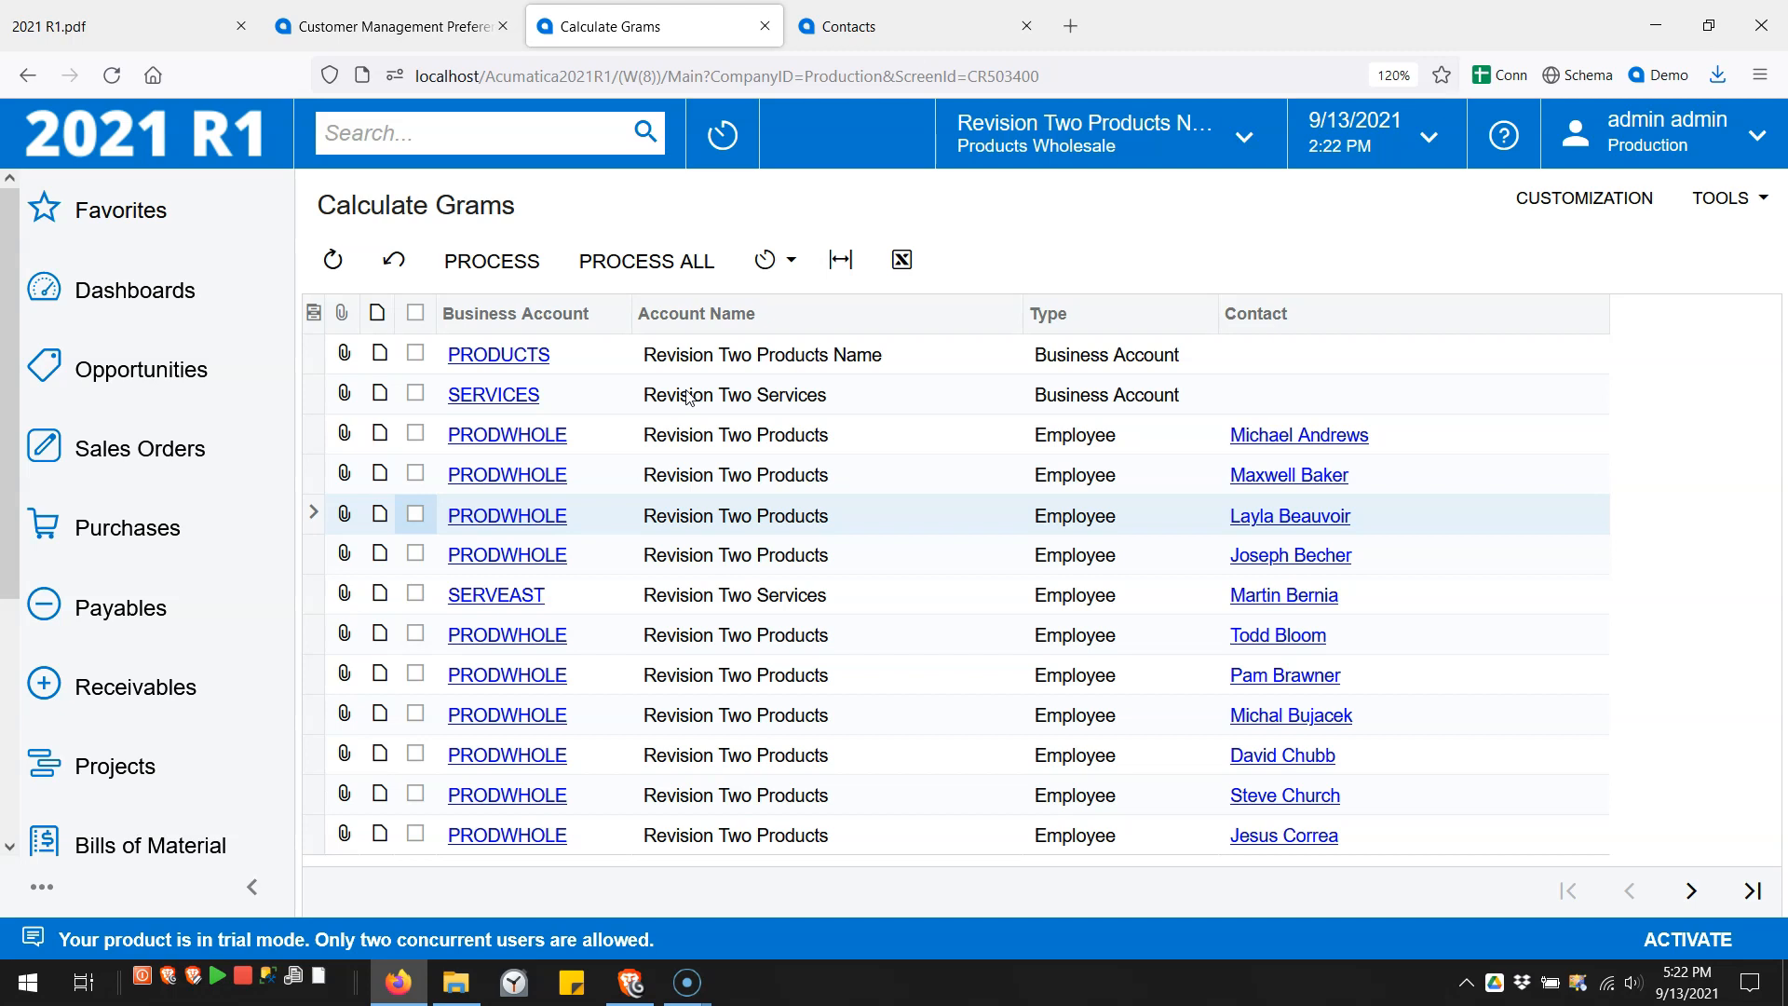
click(642, 270)
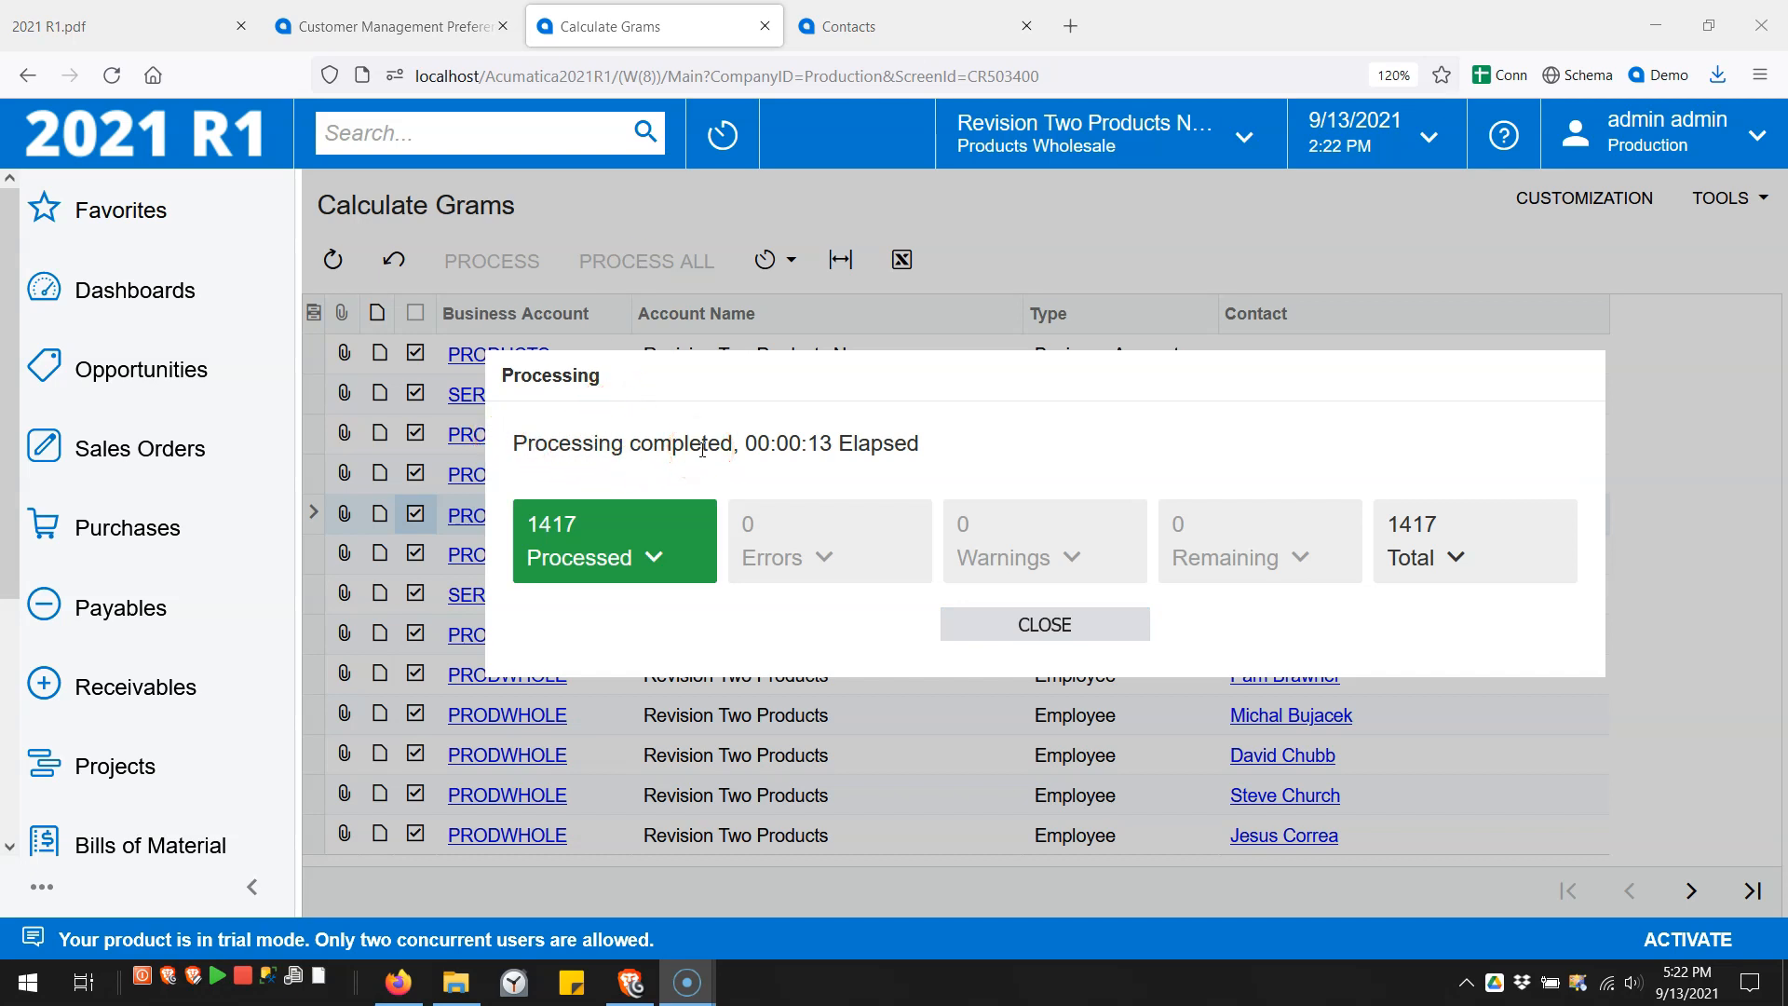
click(992, 623)
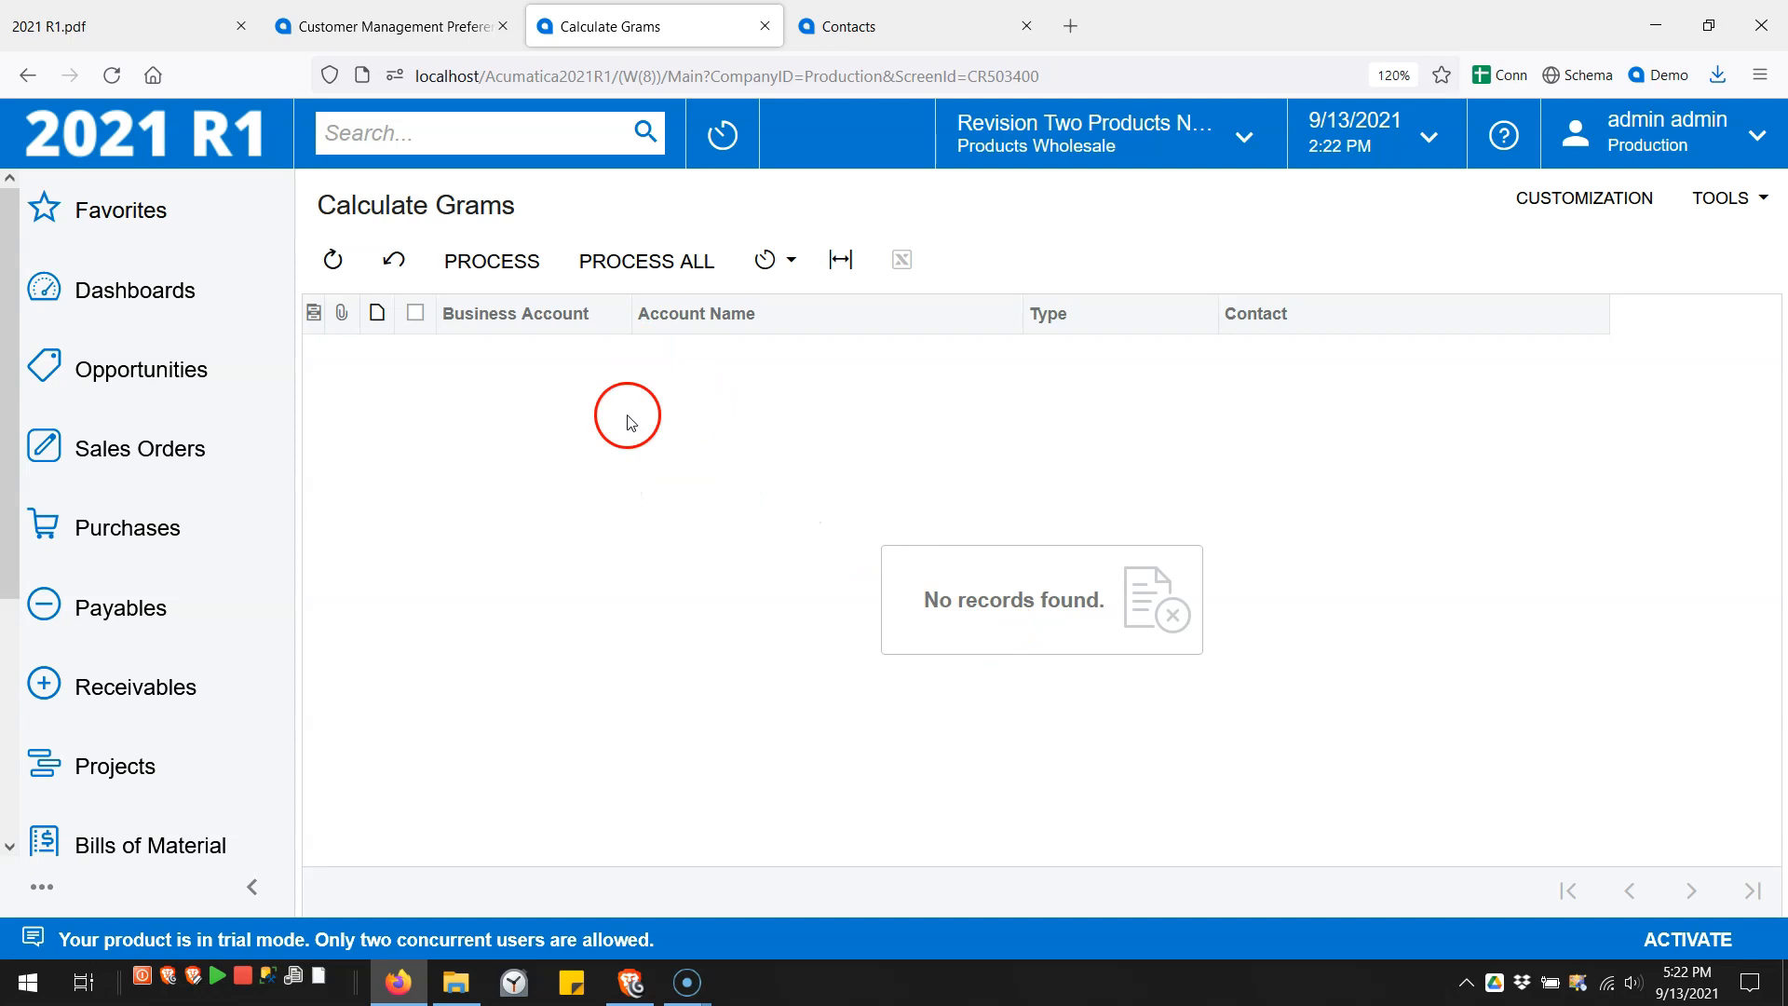
click(392, 266)
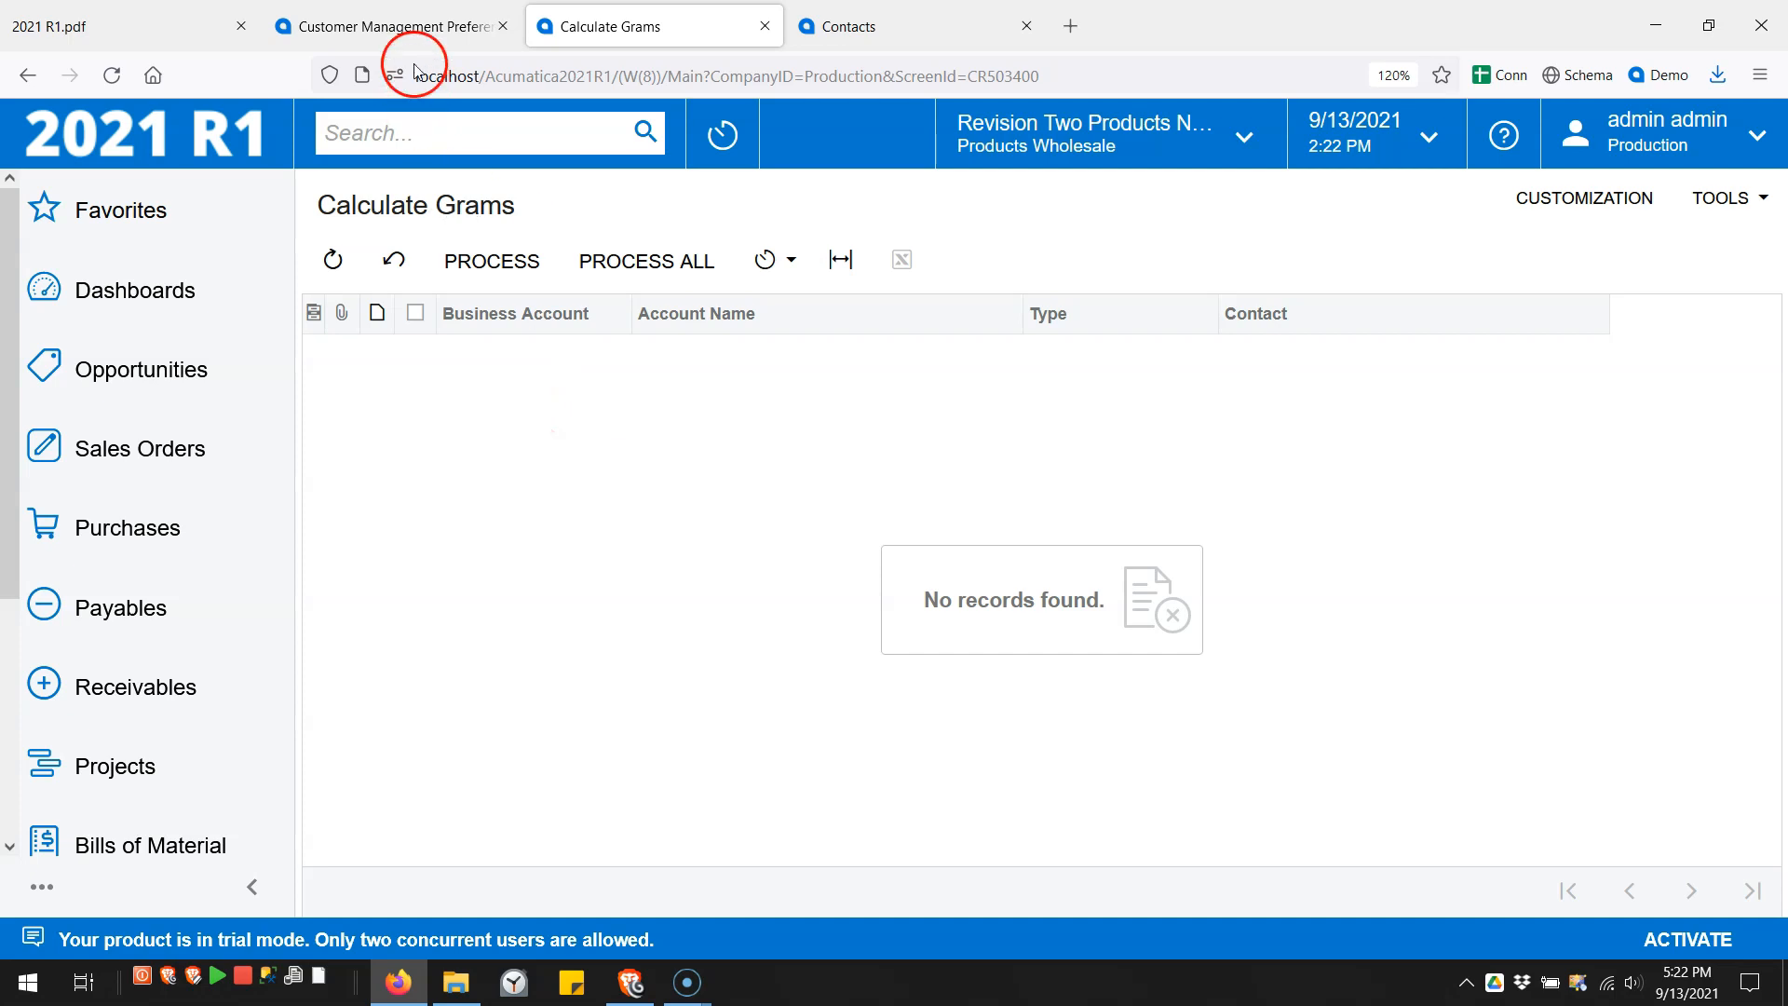
- Move between the preferences and Calculate Grams pages, then go to the Contacts form
click(461, 31)
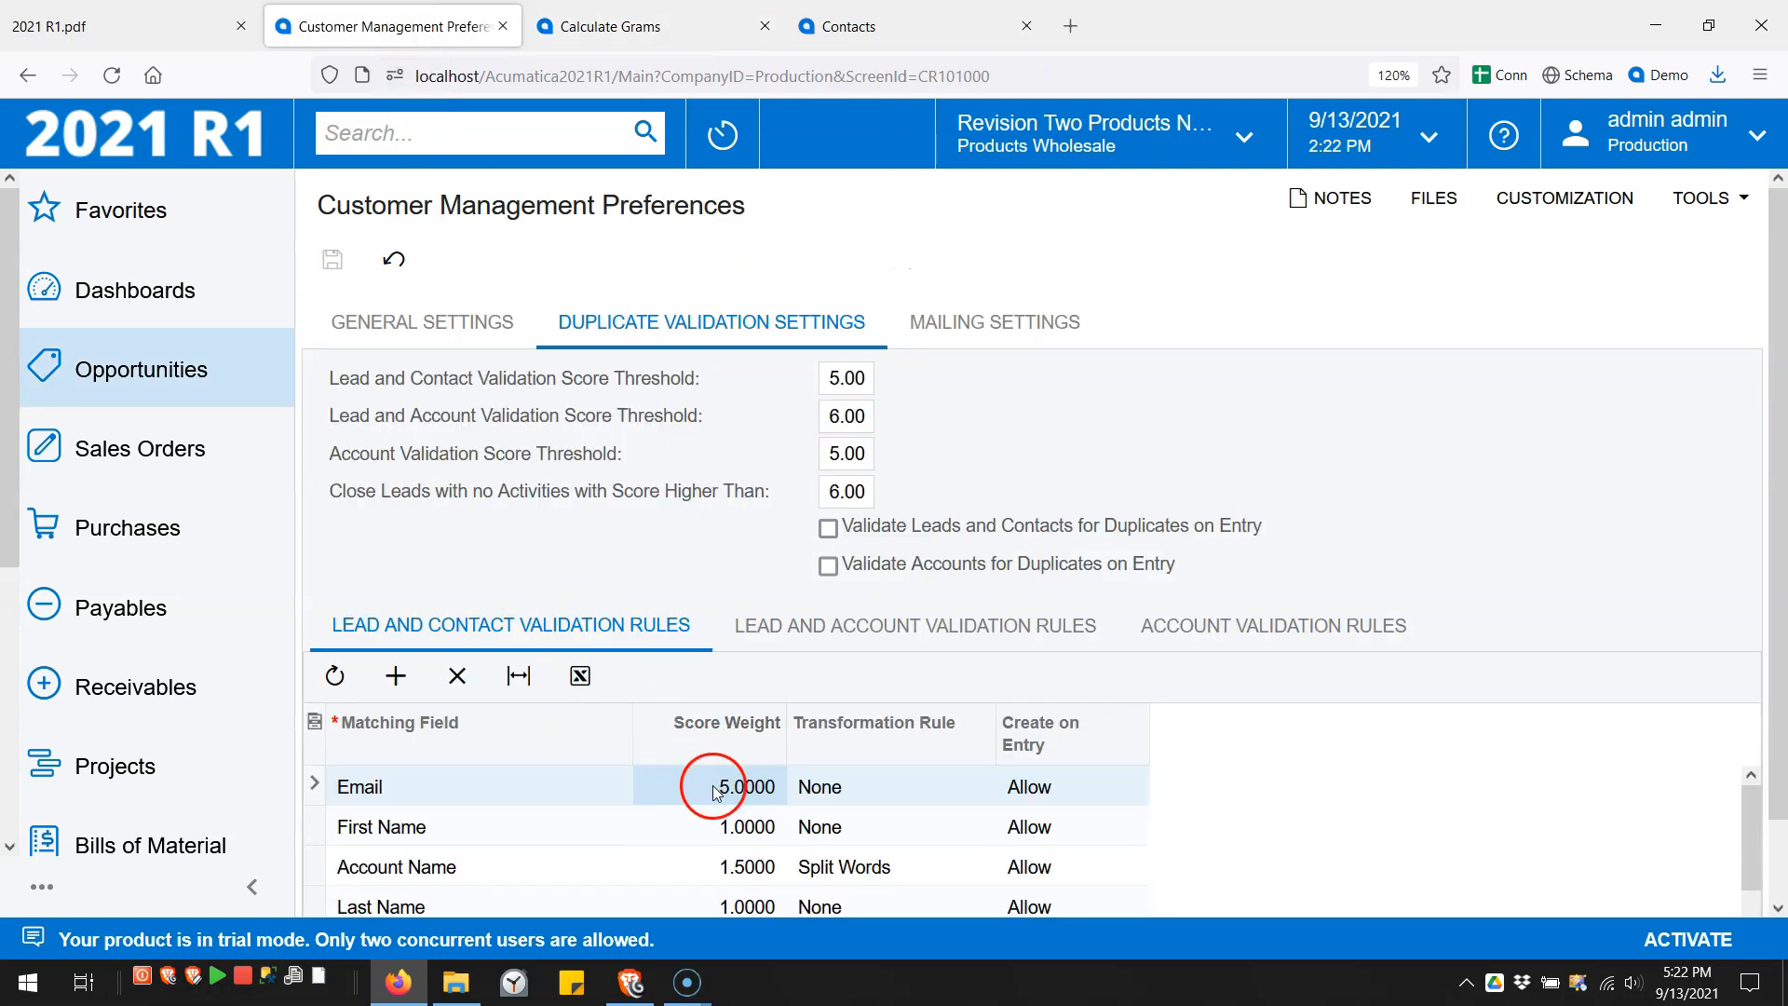
click(610, 35)
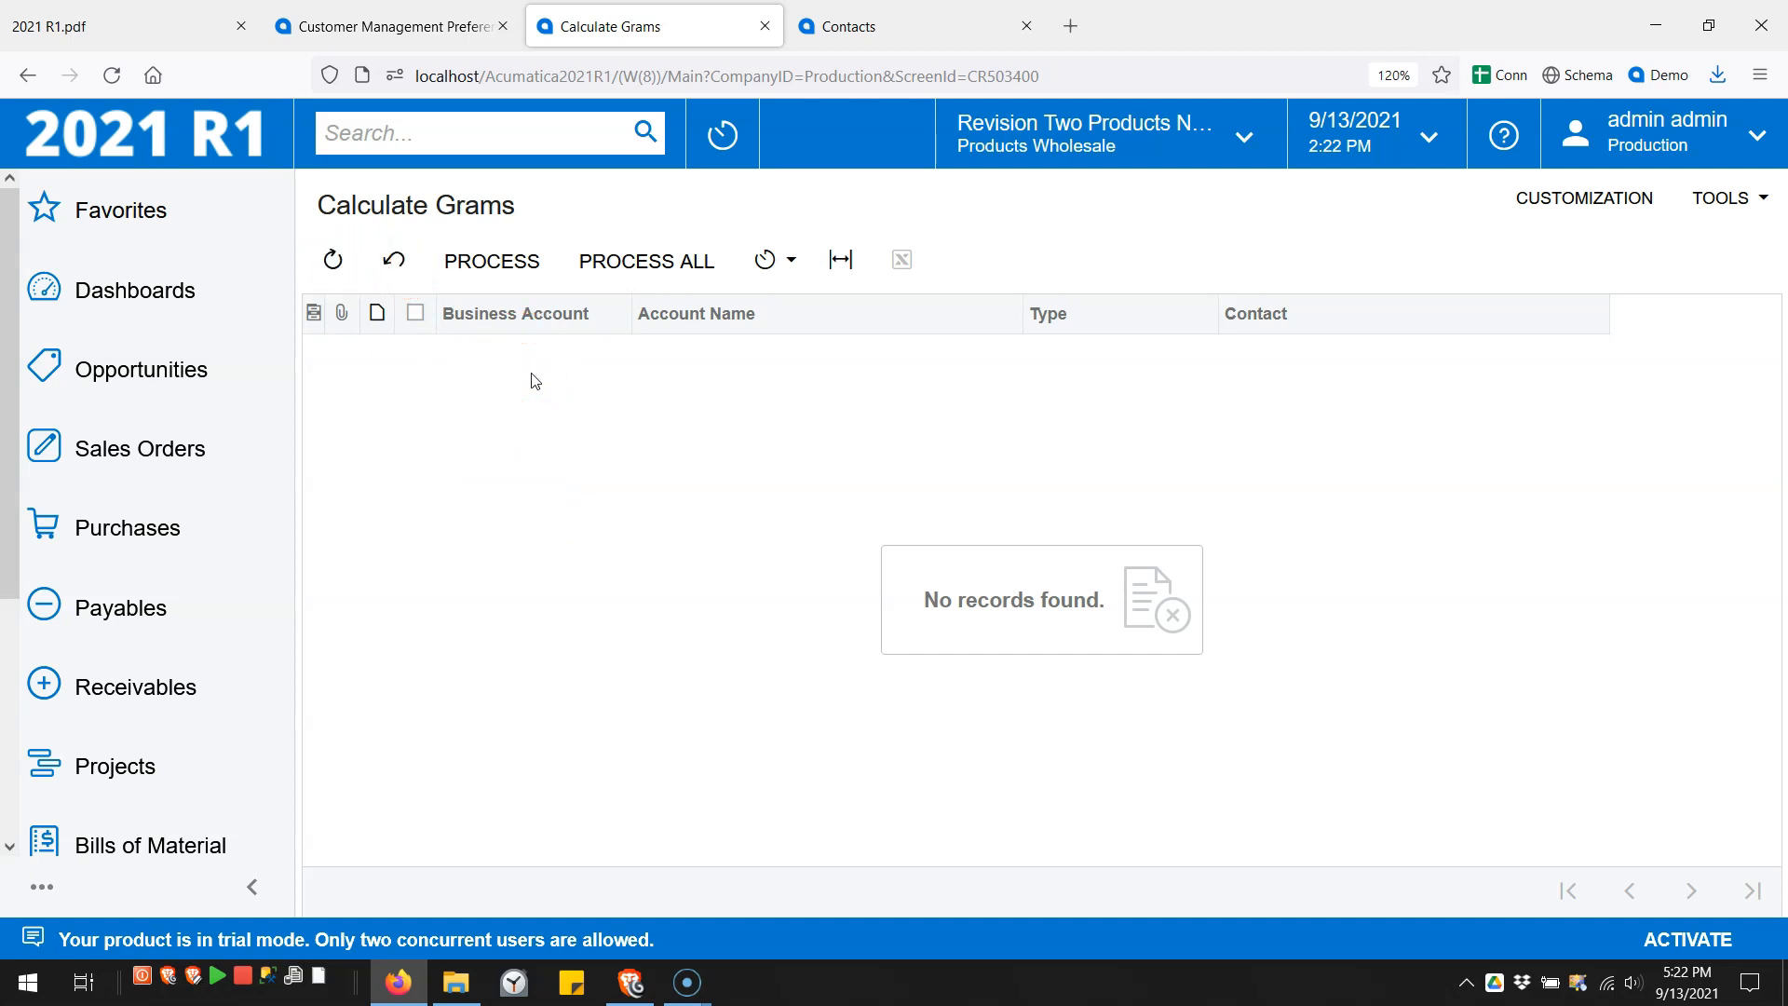
click(875, 37)
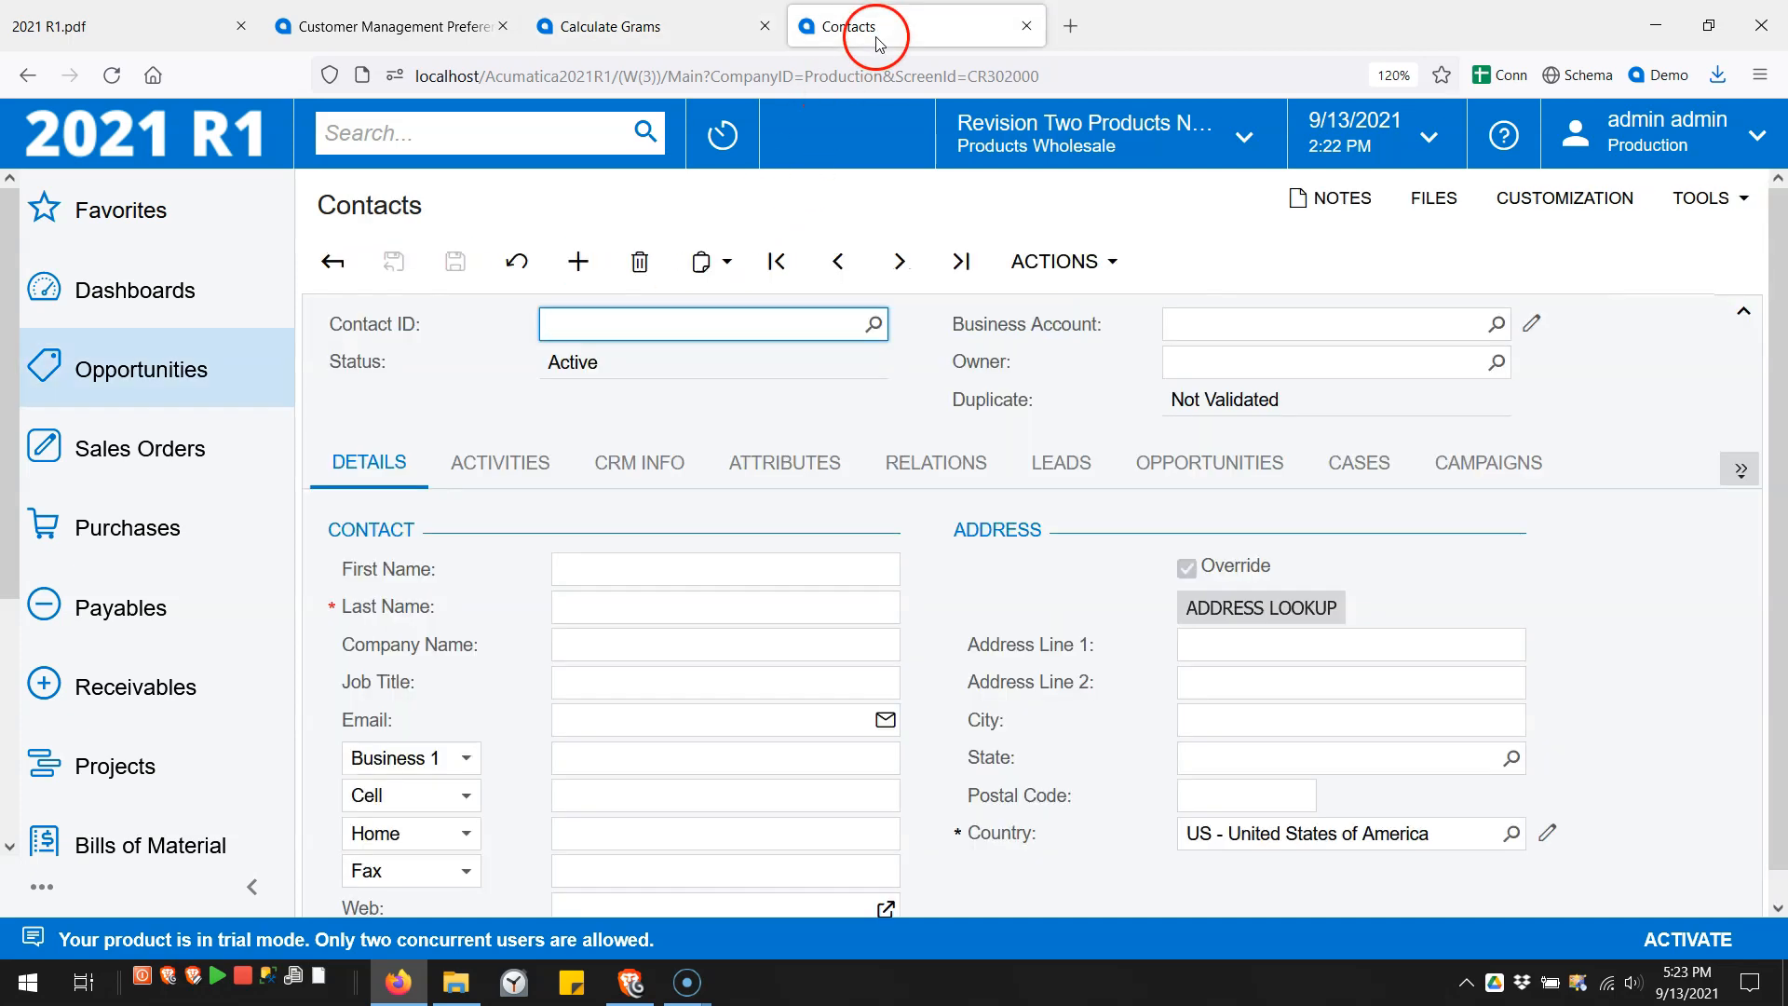
- Reload Contacts and save a new test contact with the existing contact's email
click(112, 76)
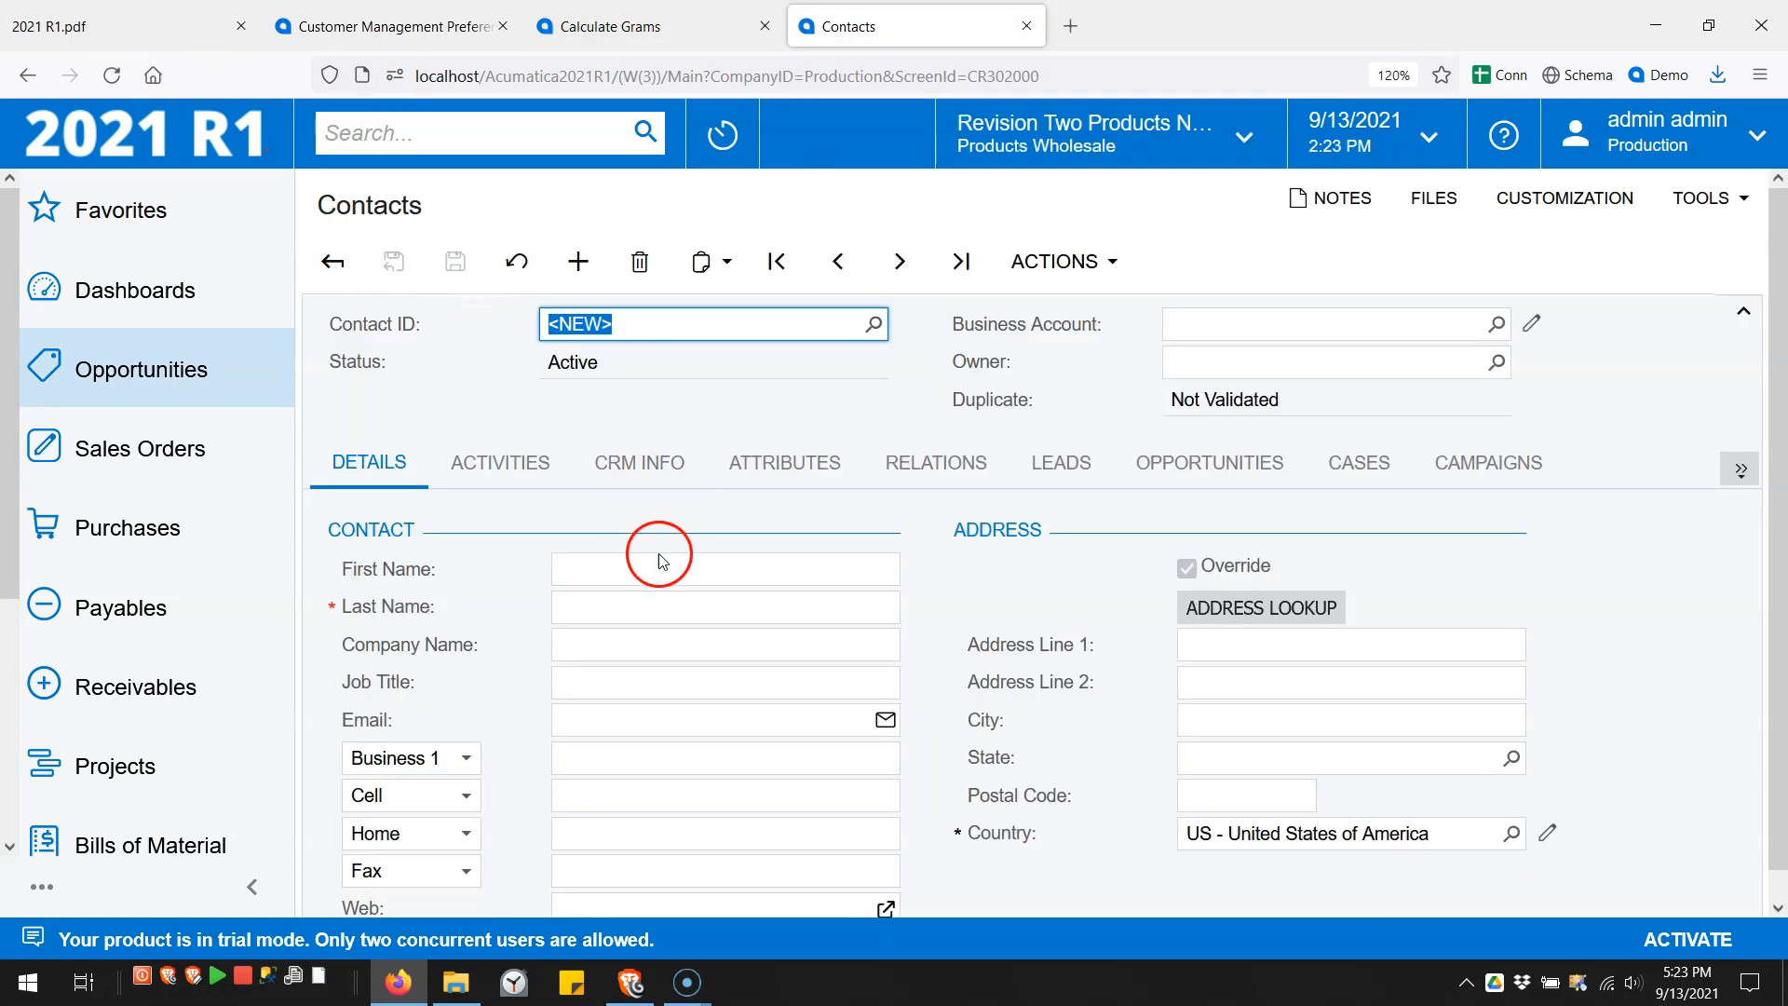
click(678, 607)
text(My Last)
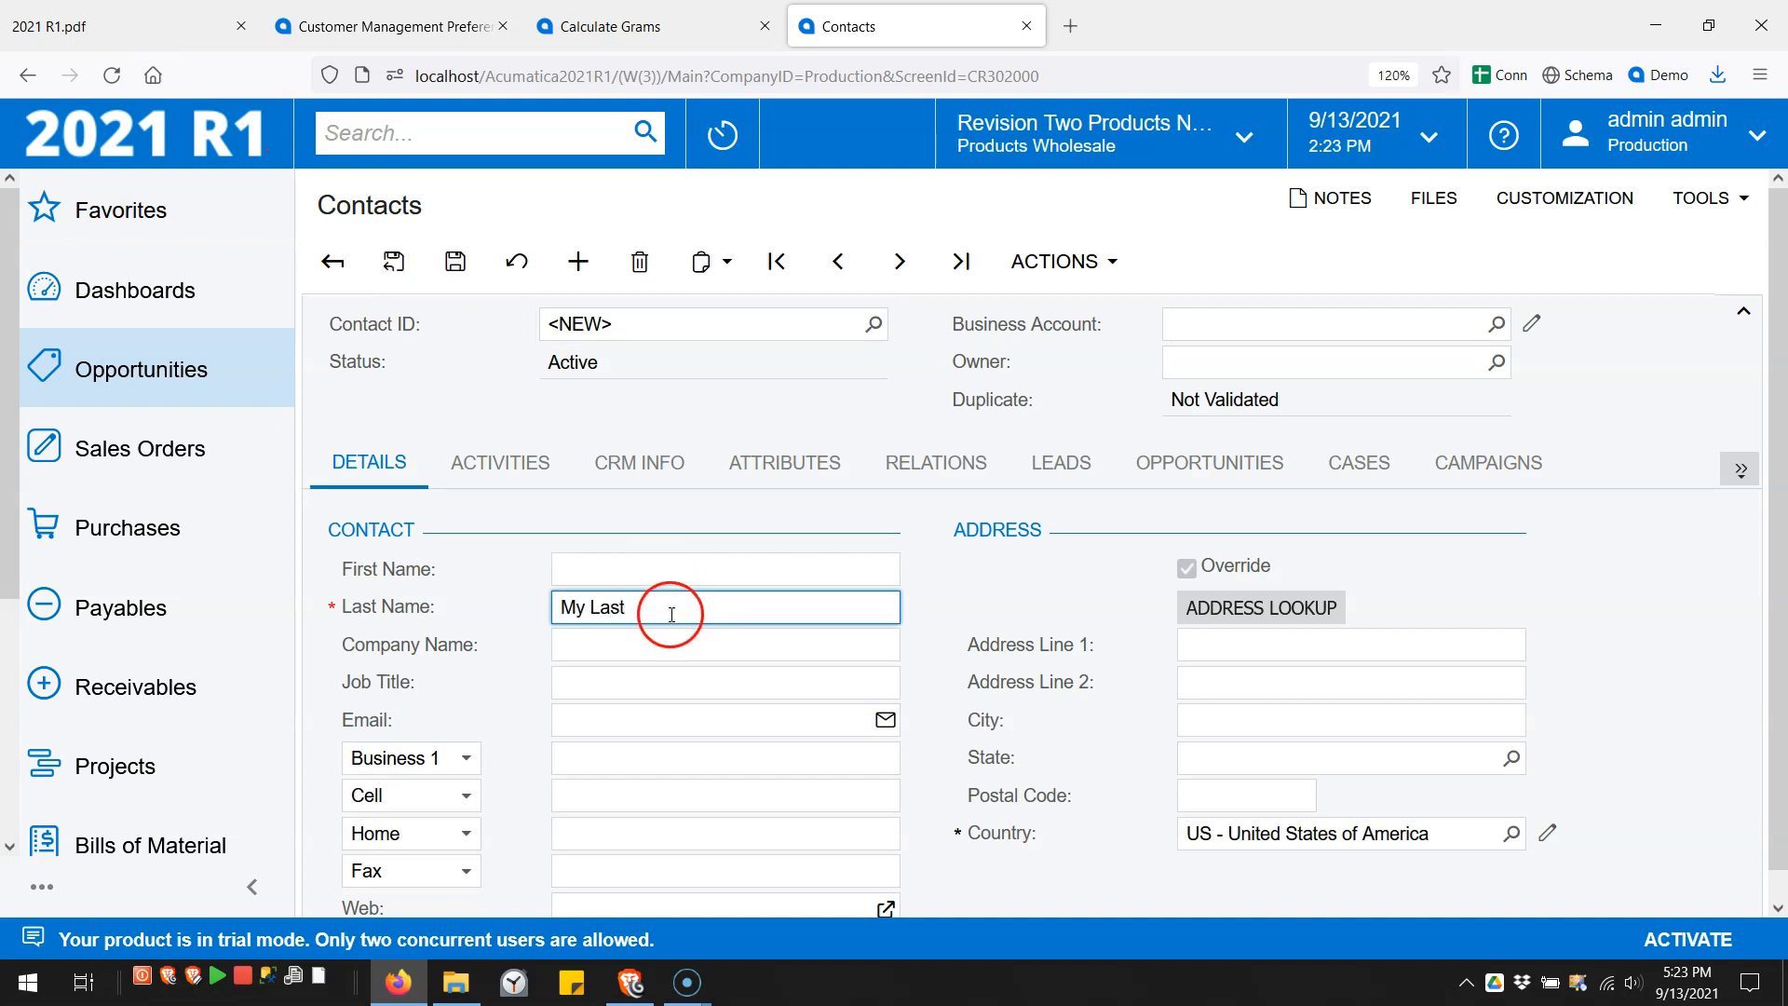
click(662, 718)
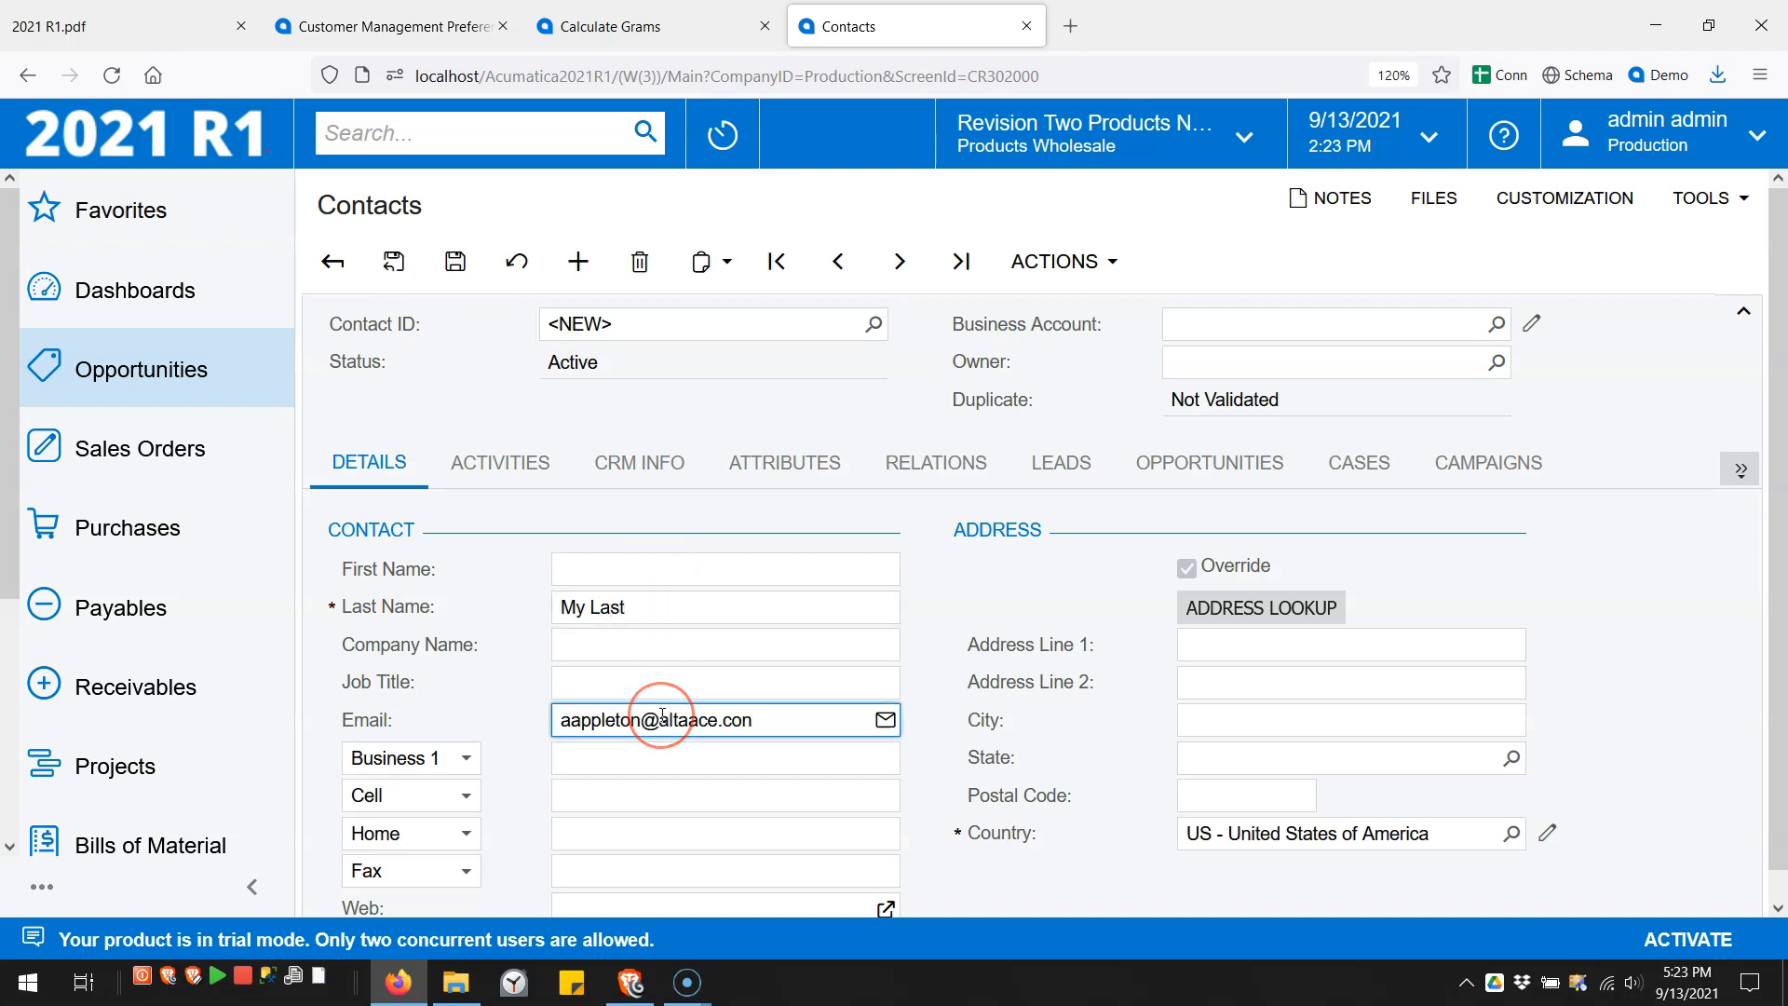
click(456, 262)
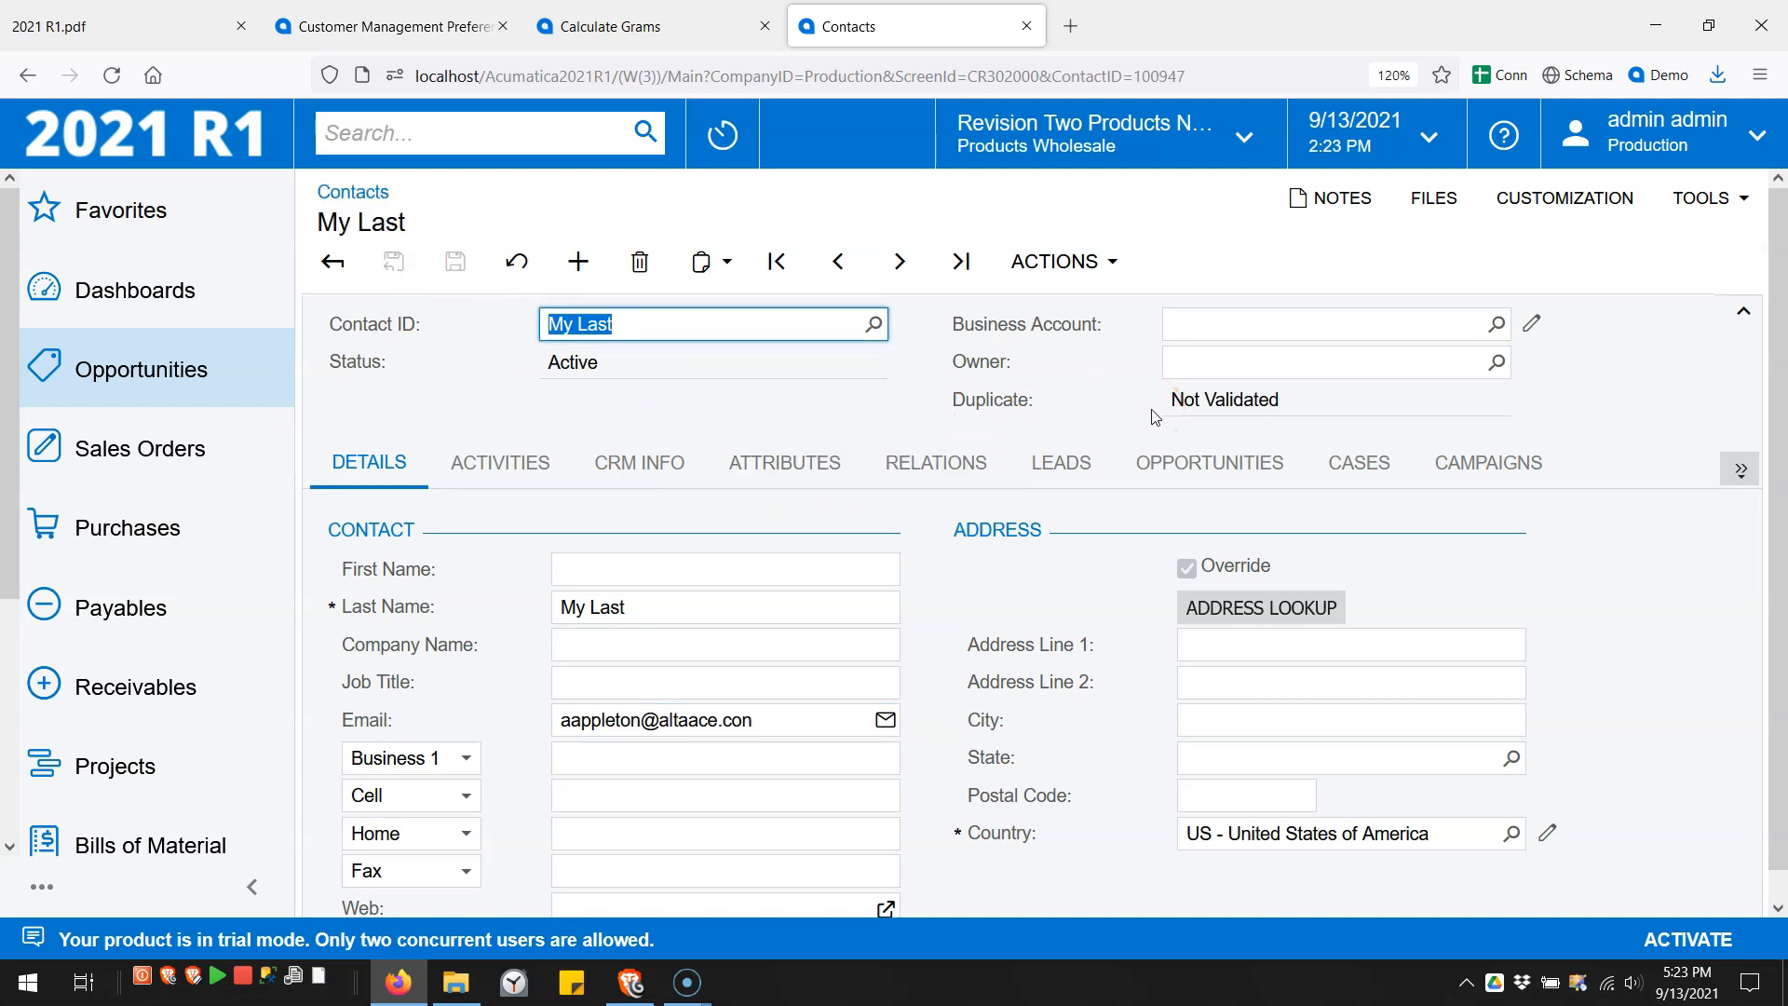
- Run Check for Duplicates and see the contact flagged Possible Duplicate
click(1104, 264)
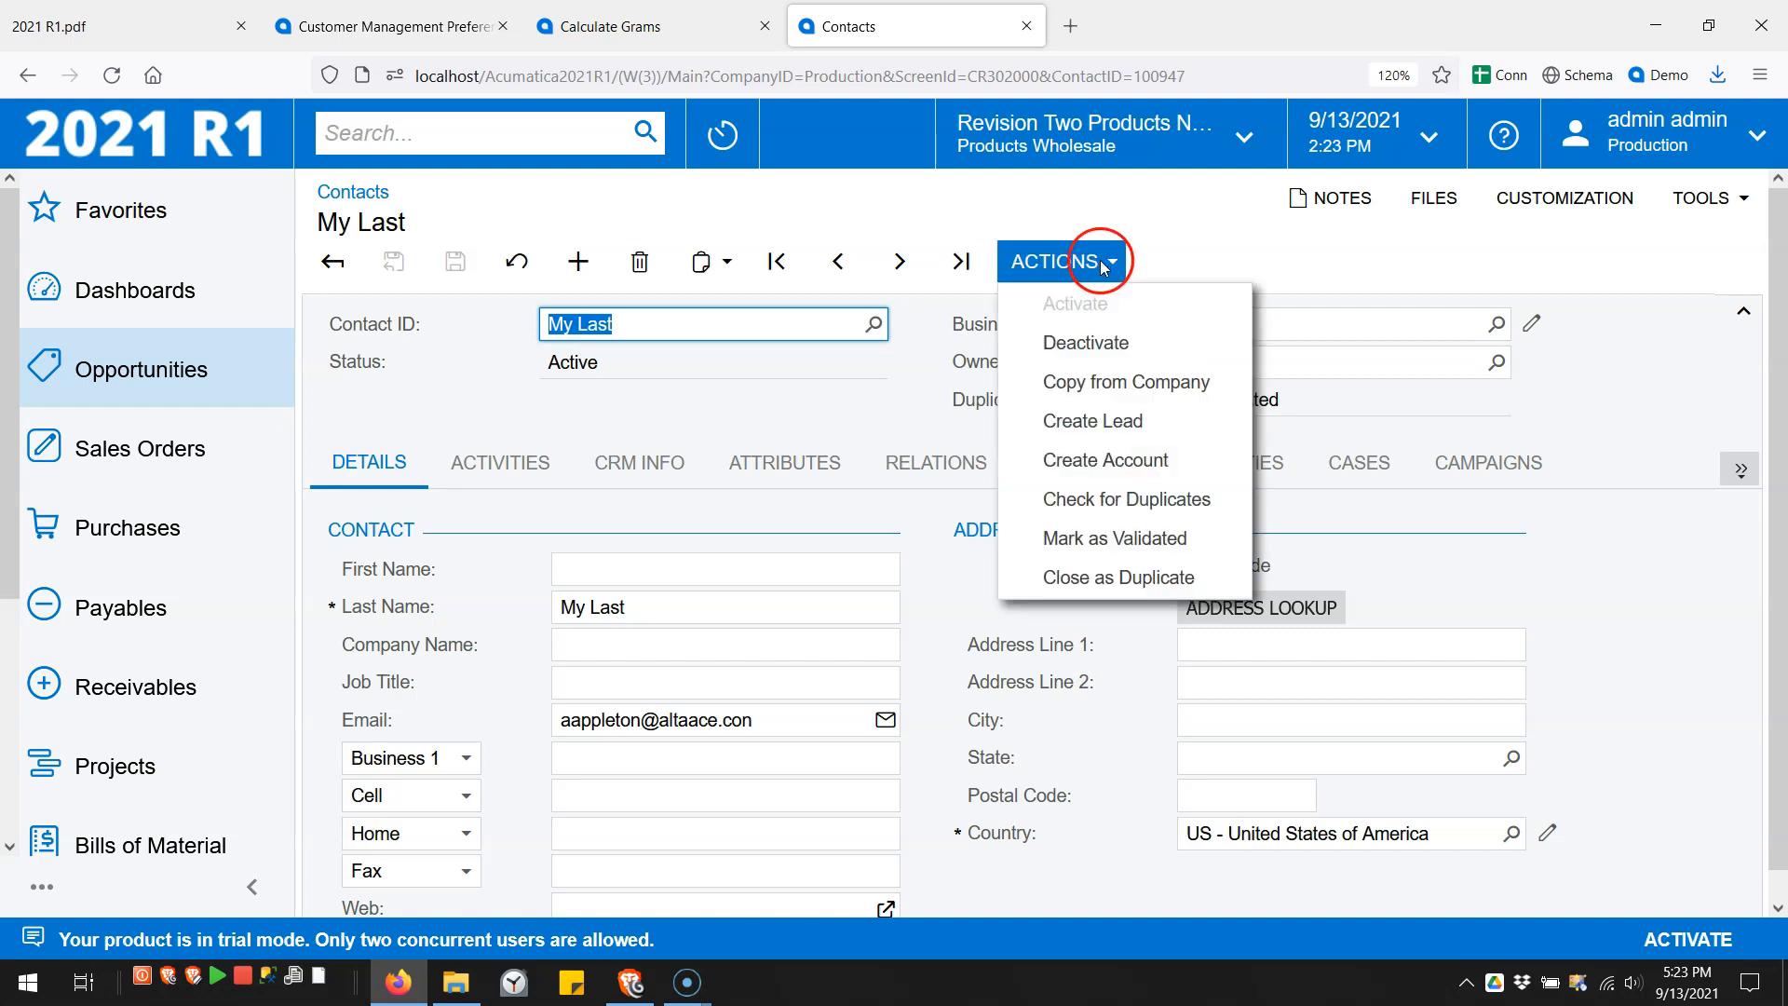
click(1134, 496)
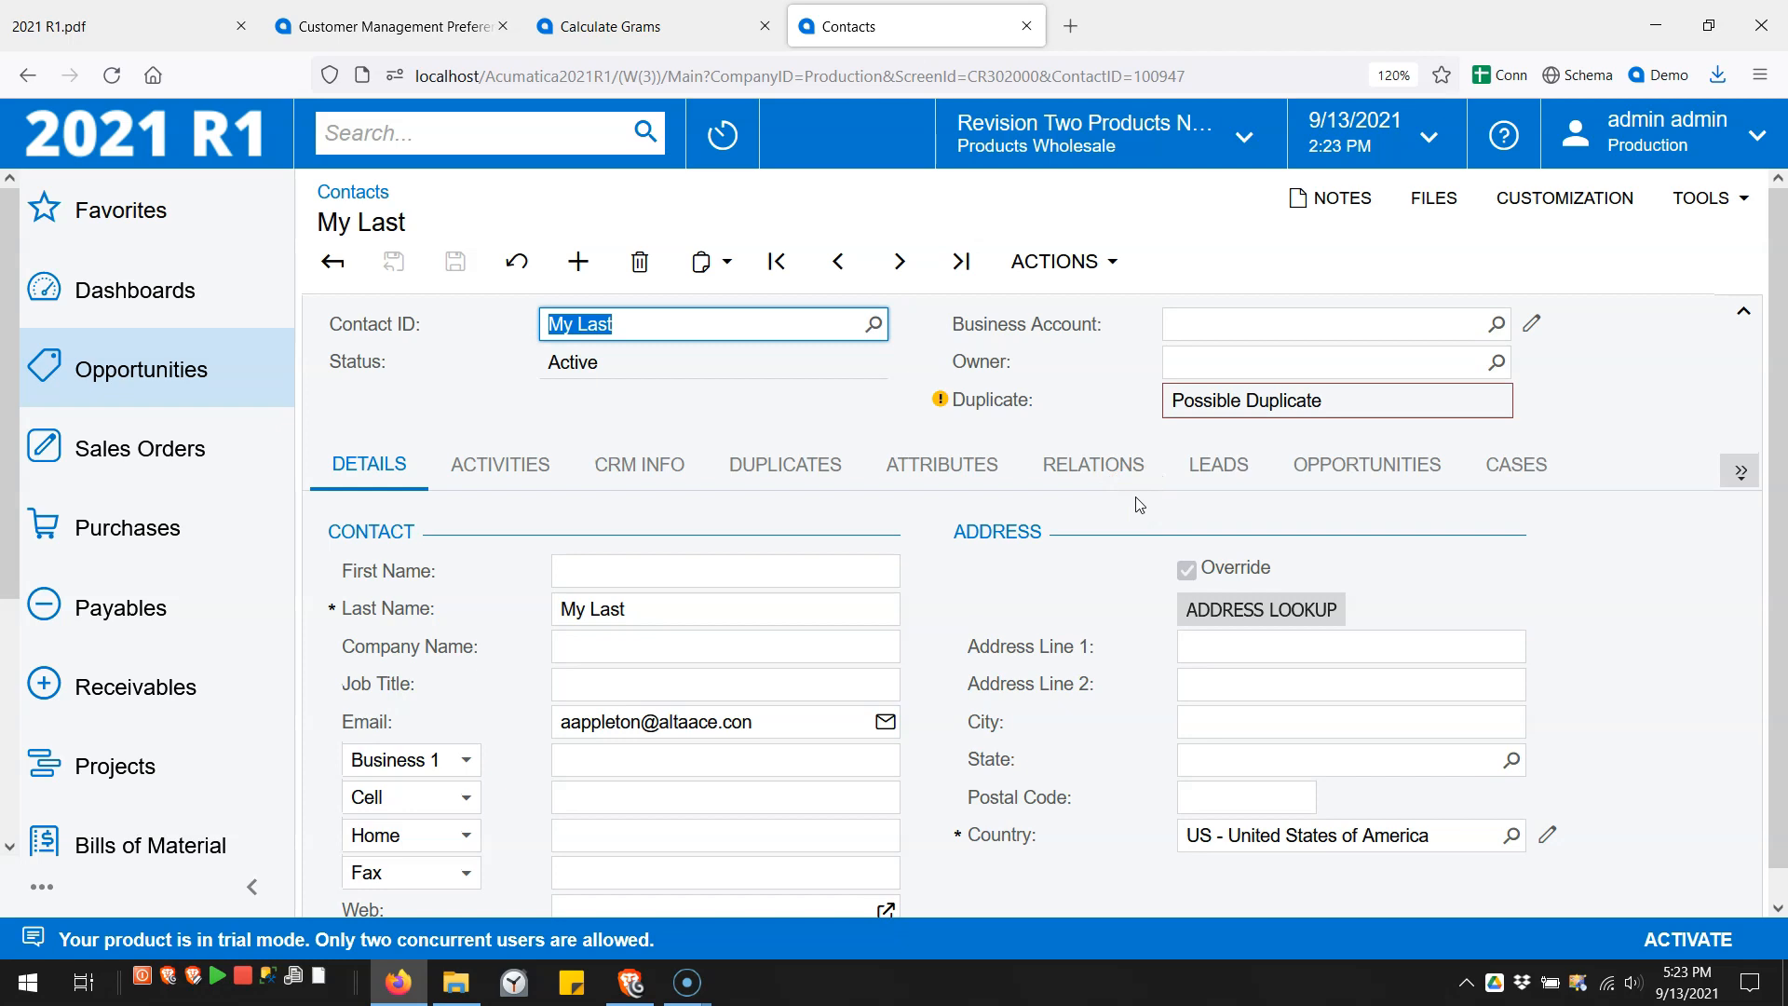
click(941, 402)
mouse_move(1225, 401)
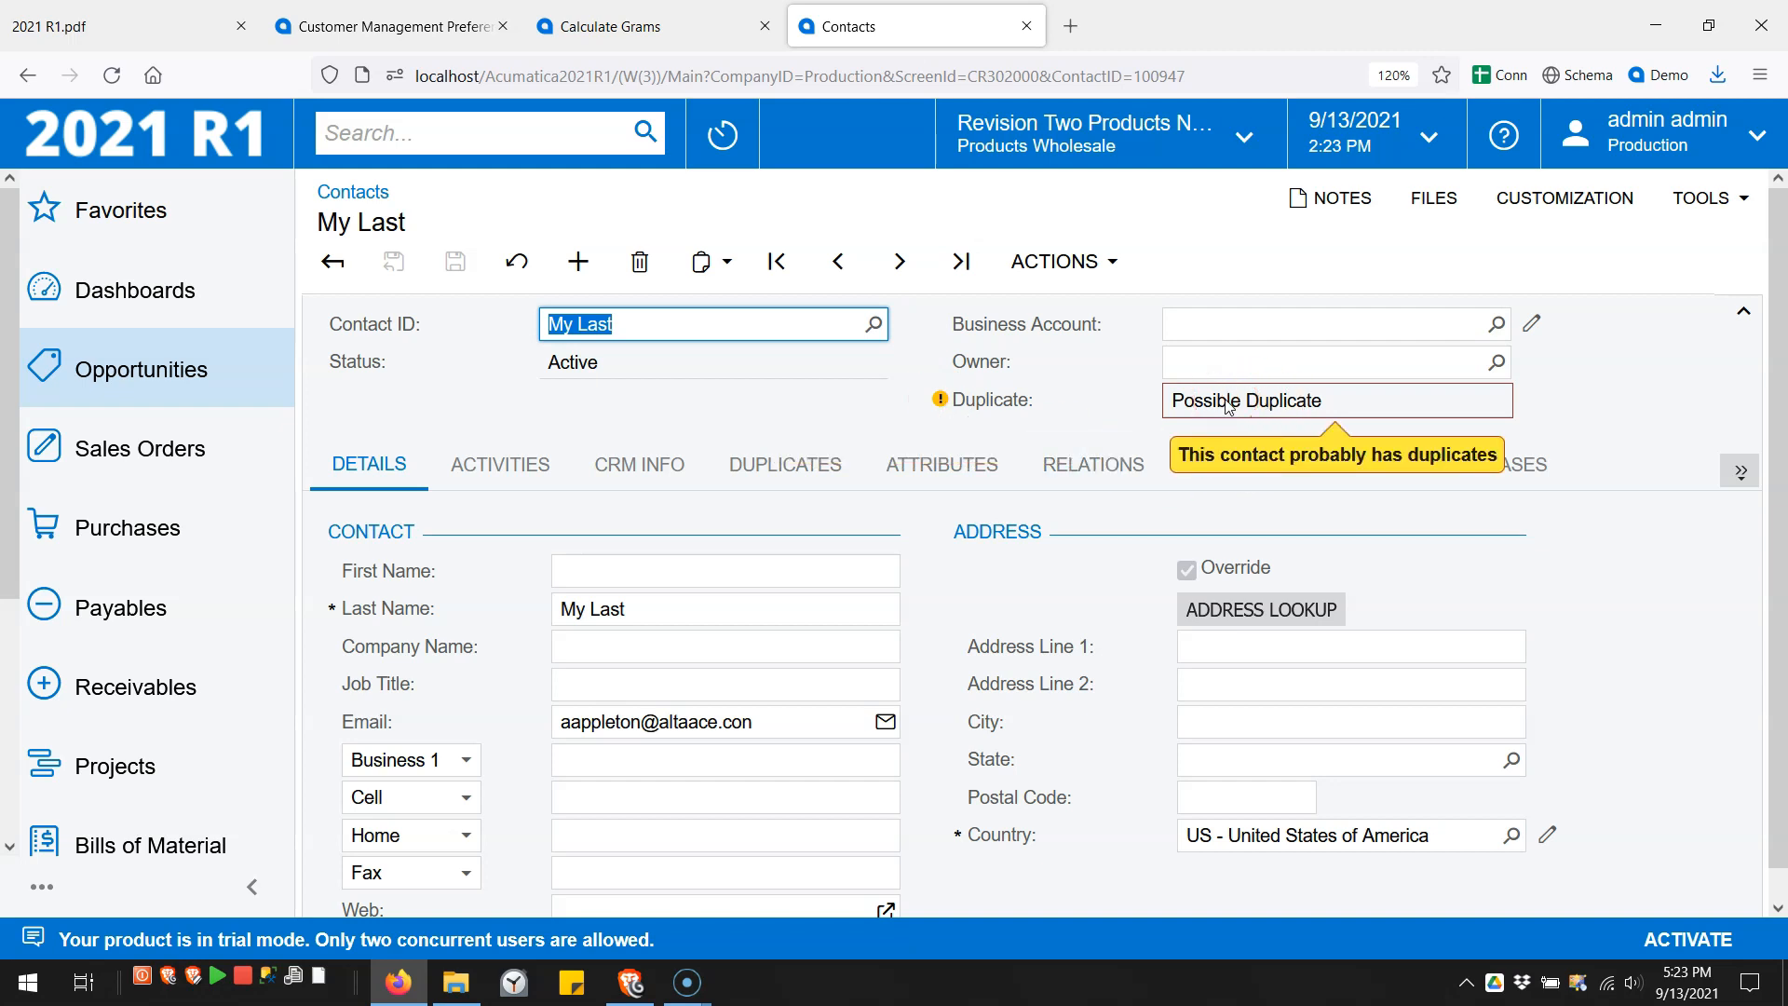
- Delete the test contact and return to Customer Management Preferences
click(639, 261)
click(982, 579)
click(395, 30)
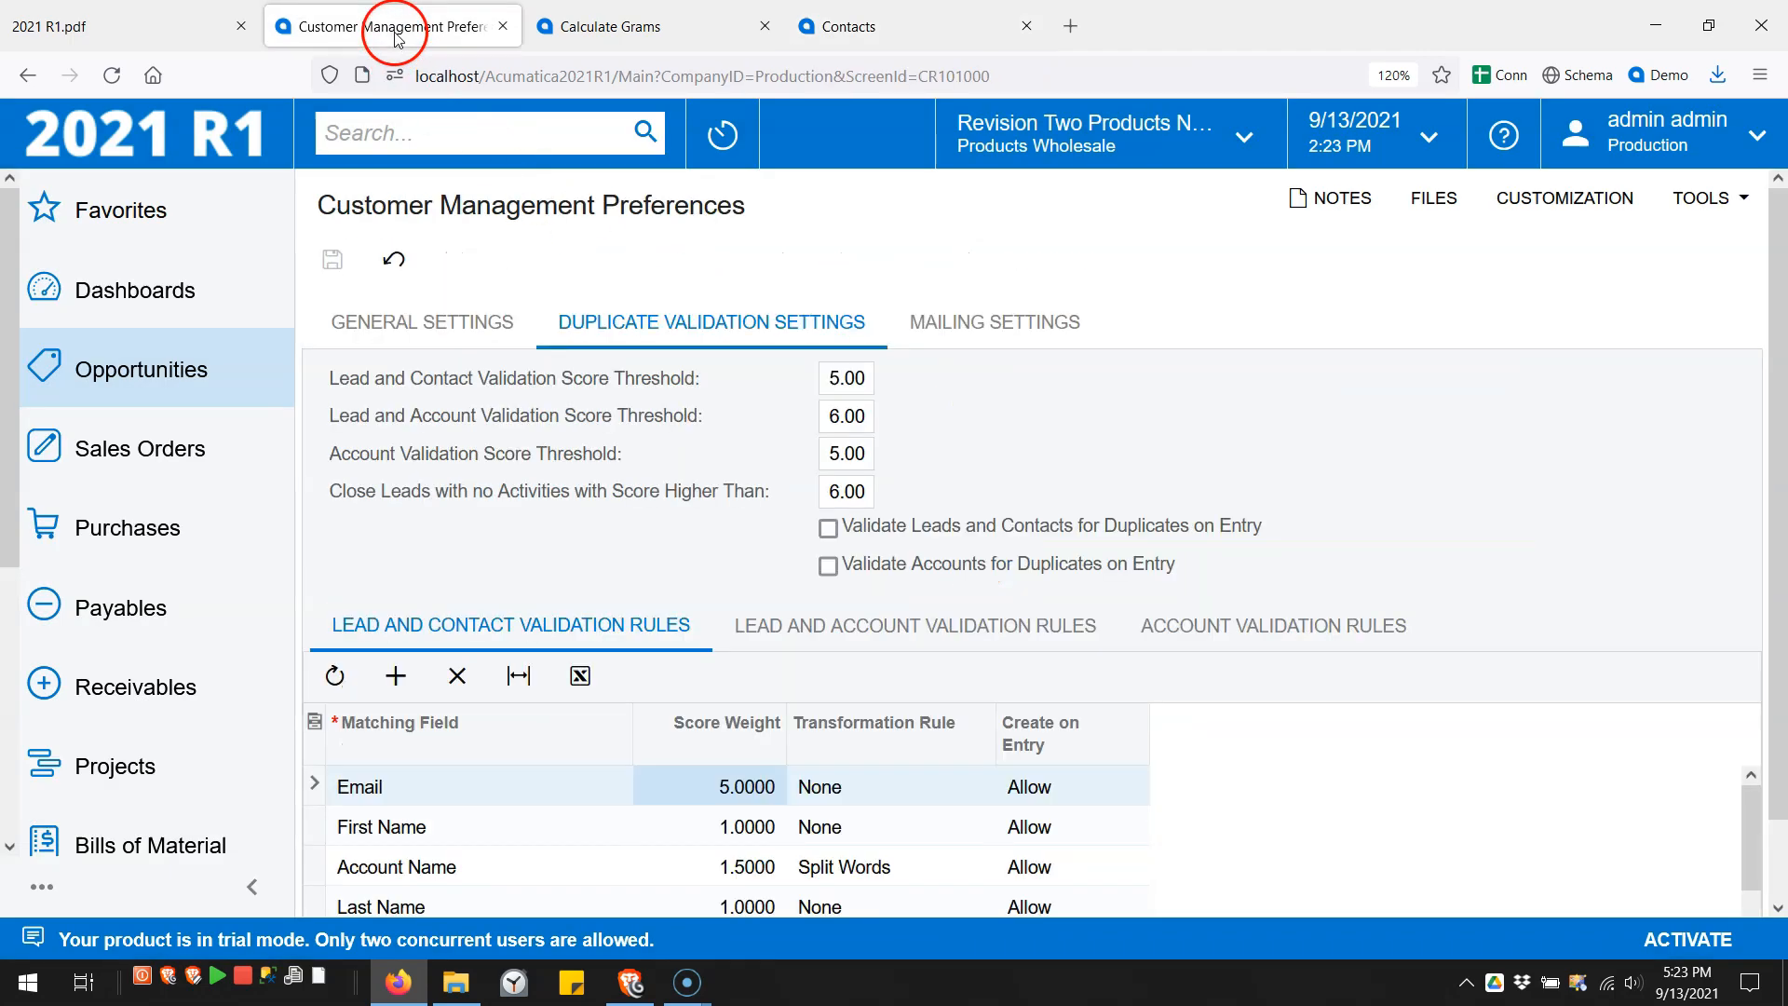
- Tick 'Validate Leads and Contacts for Duplicates on Entry' and save the preferences
click(828, 530)
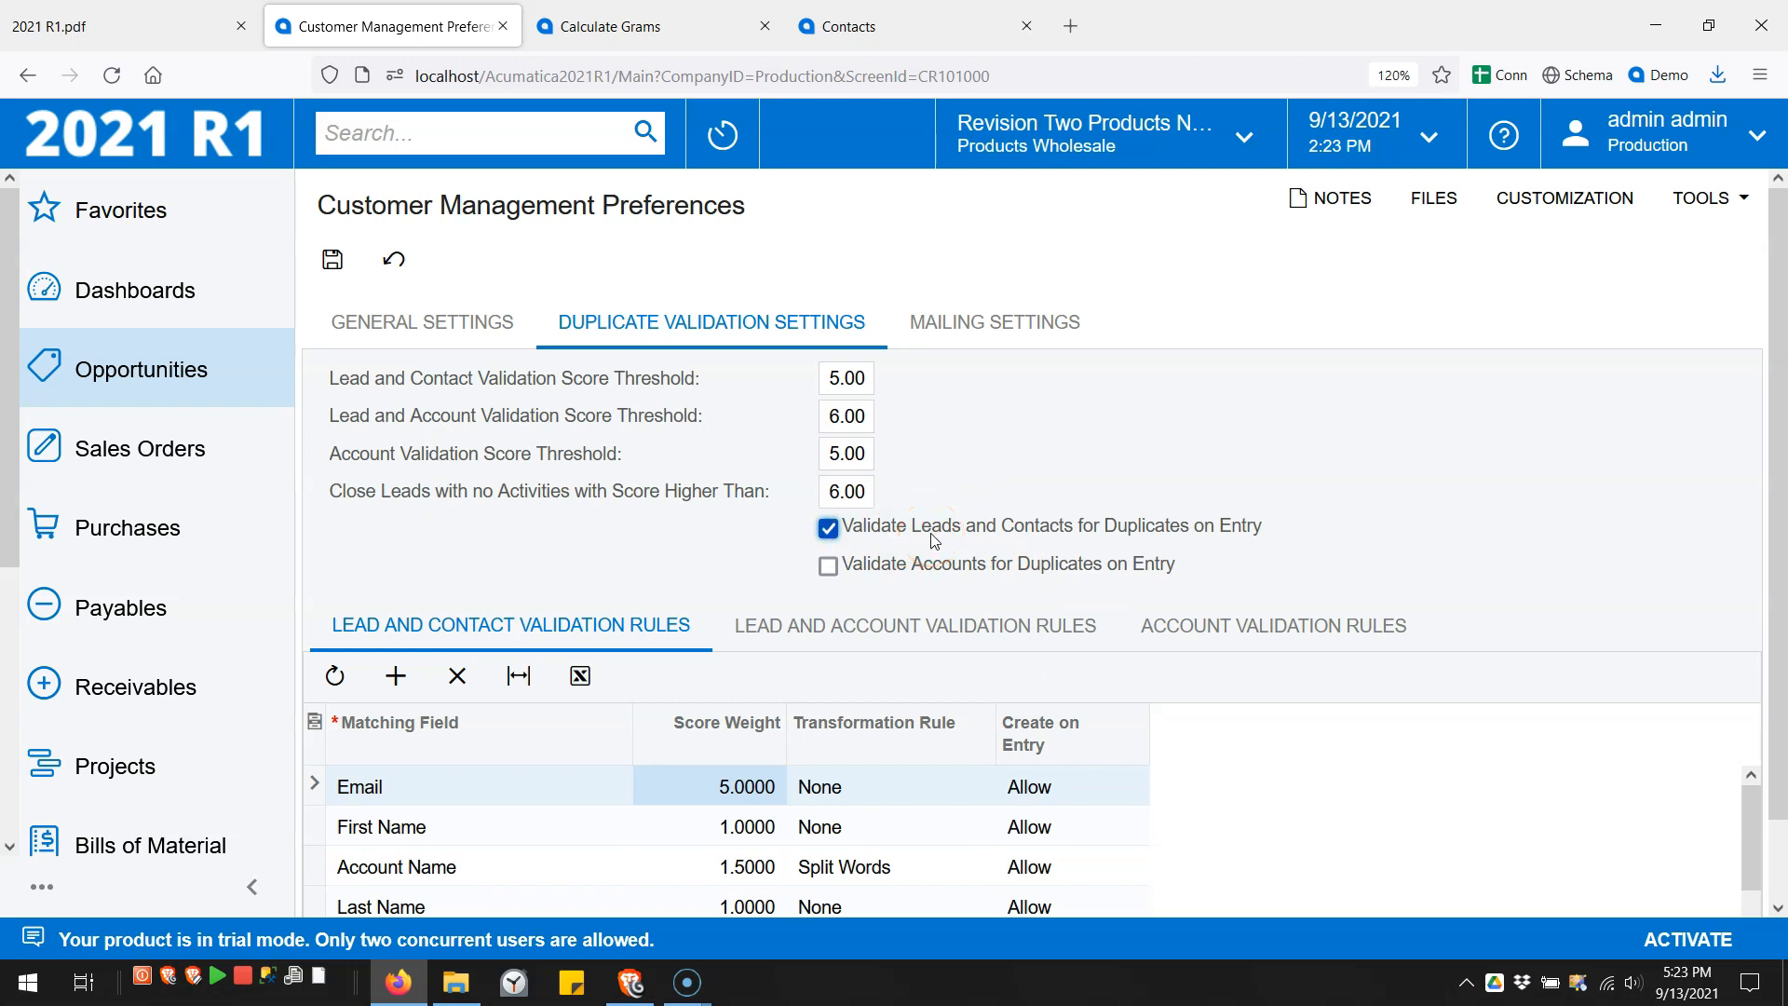
click(333, 259)
- Cancel pending Calculate Grams changes and reload the Contacts form
click(582, 28)
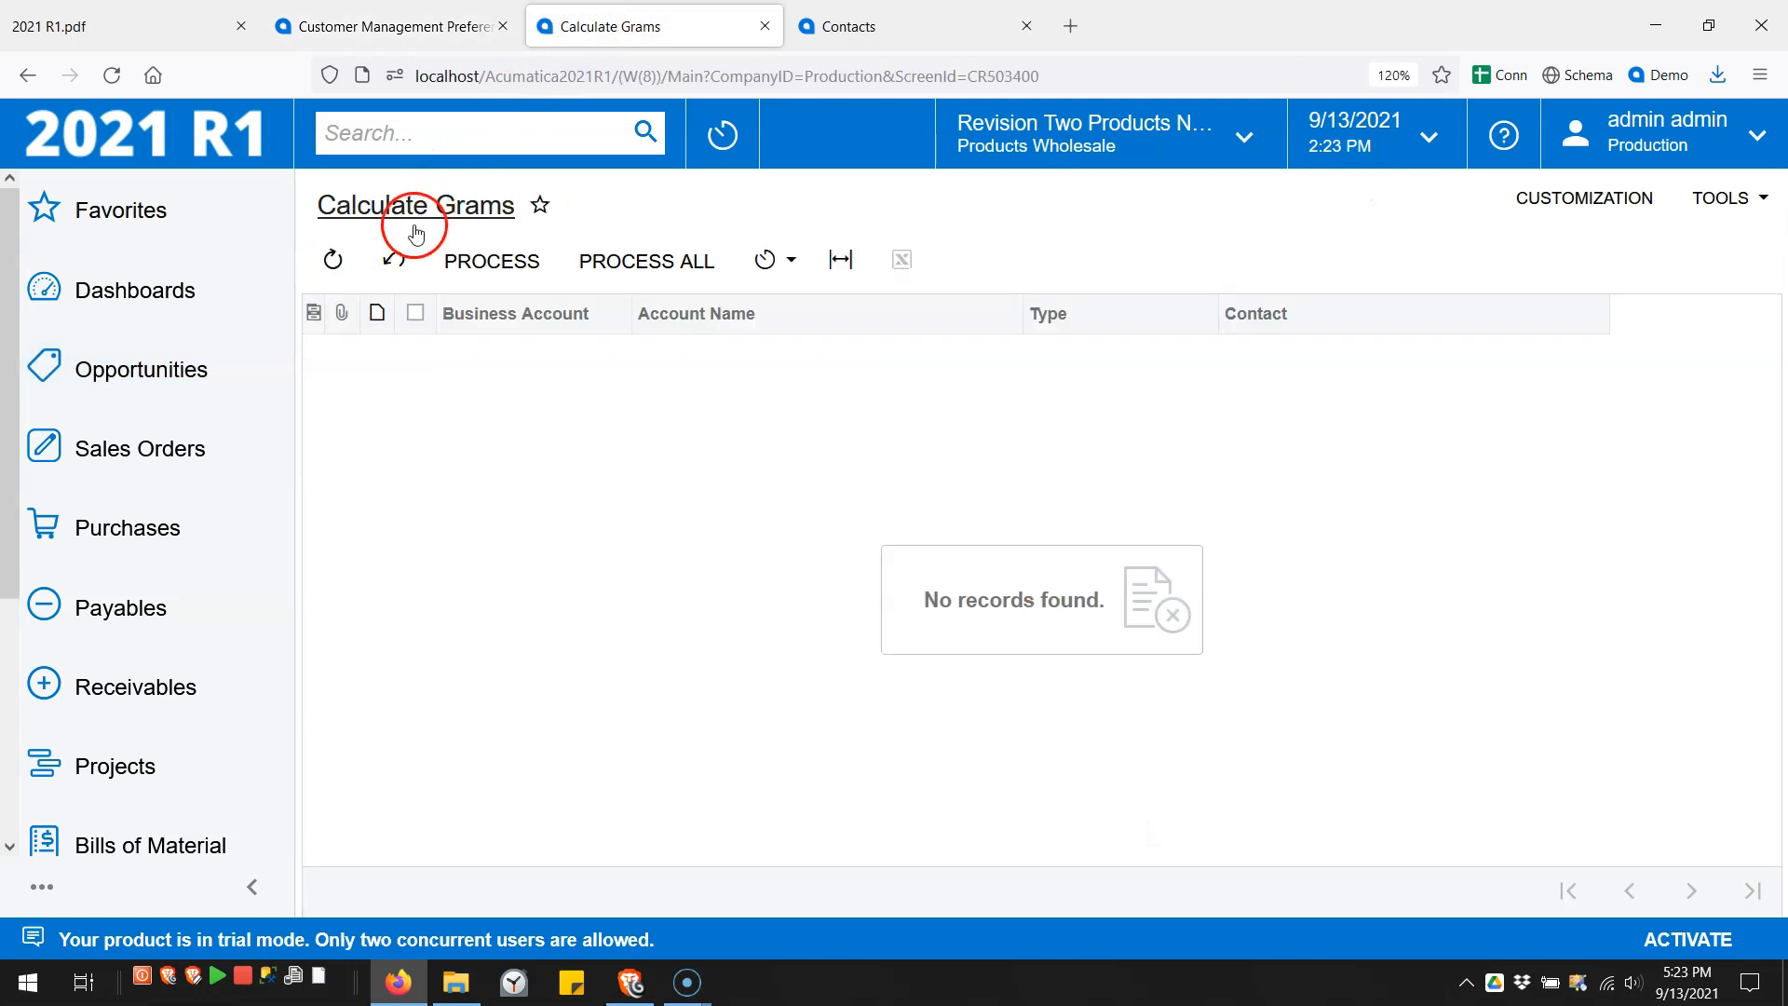
click(391, 269)
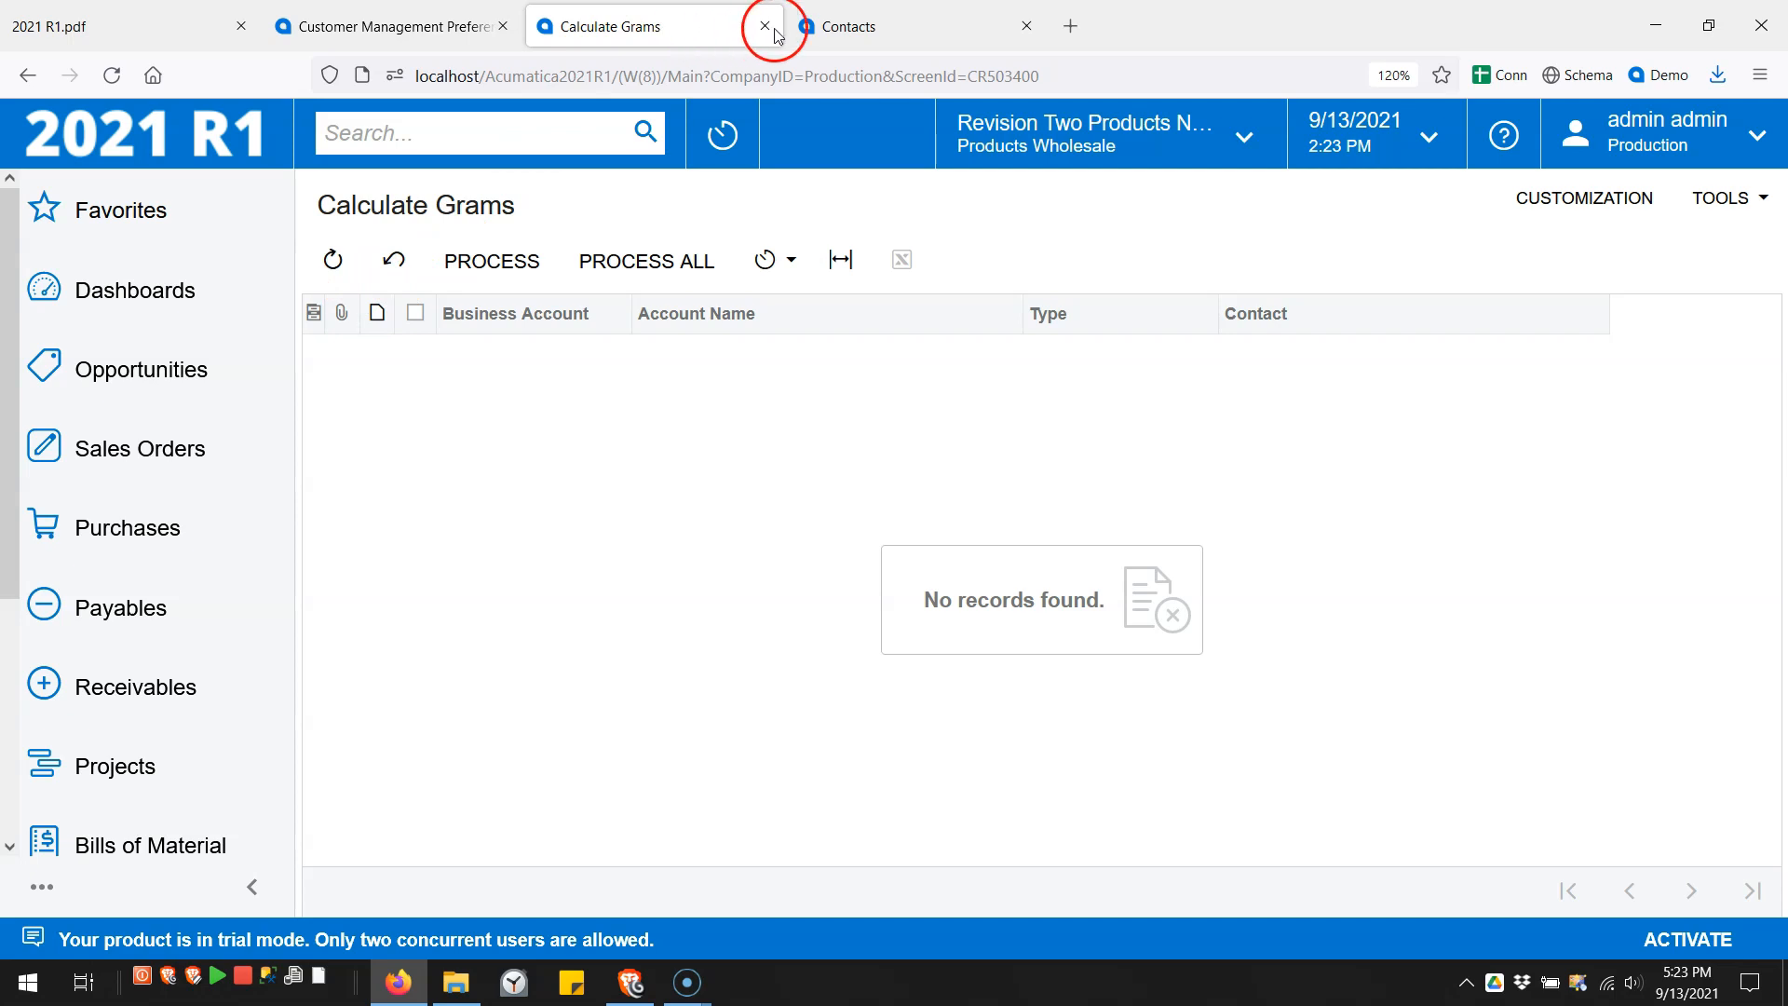
click(835, 28)
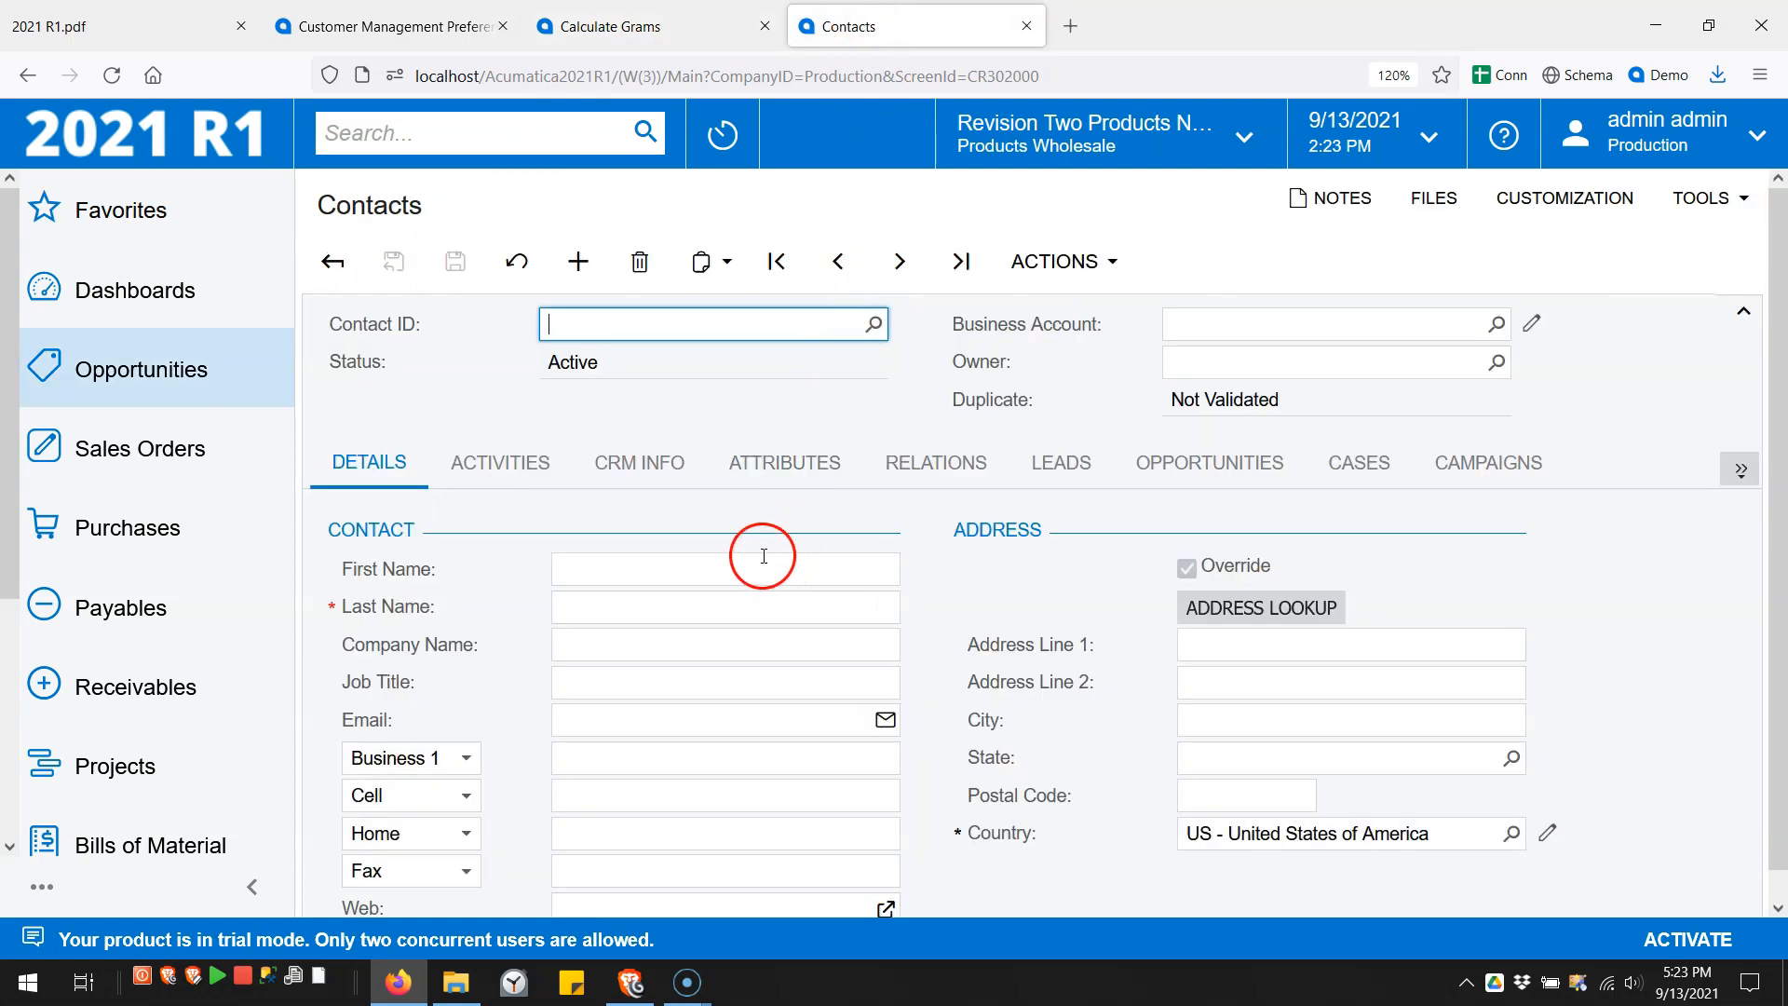
click(120, 77)
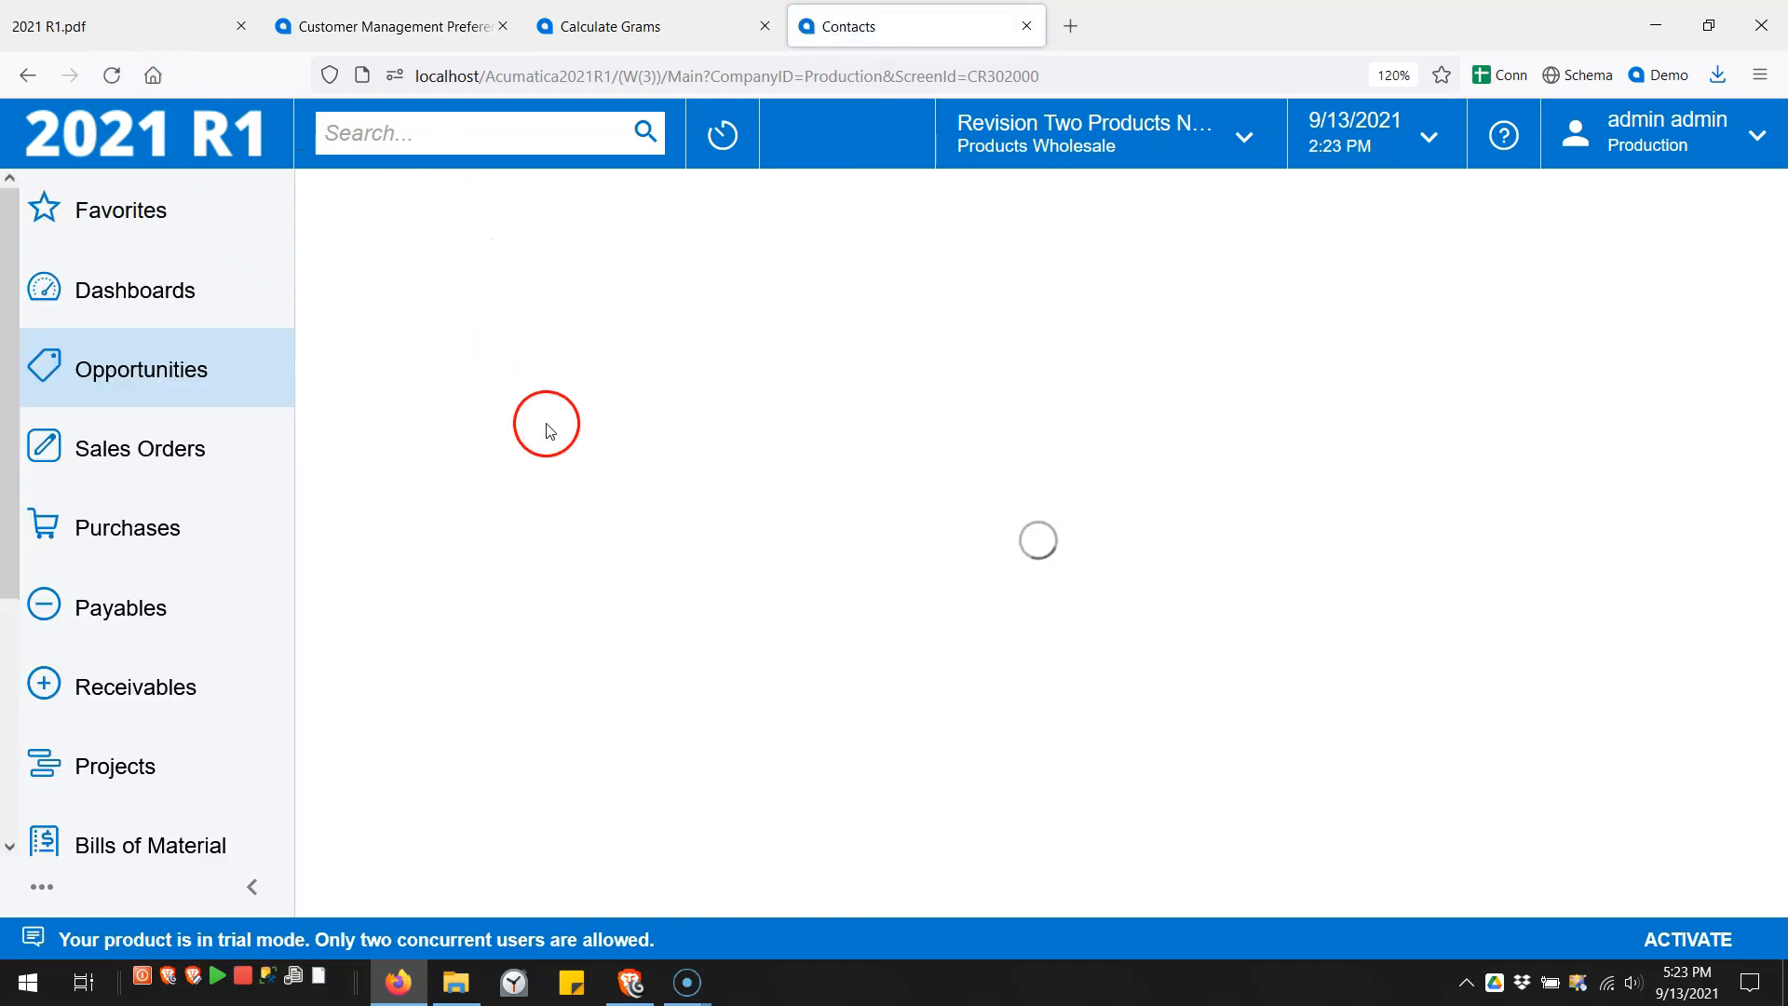
- Save a new 'My Last' contact with the pasted duplicate email, flagged Possible Duplicate
click(635, 605)
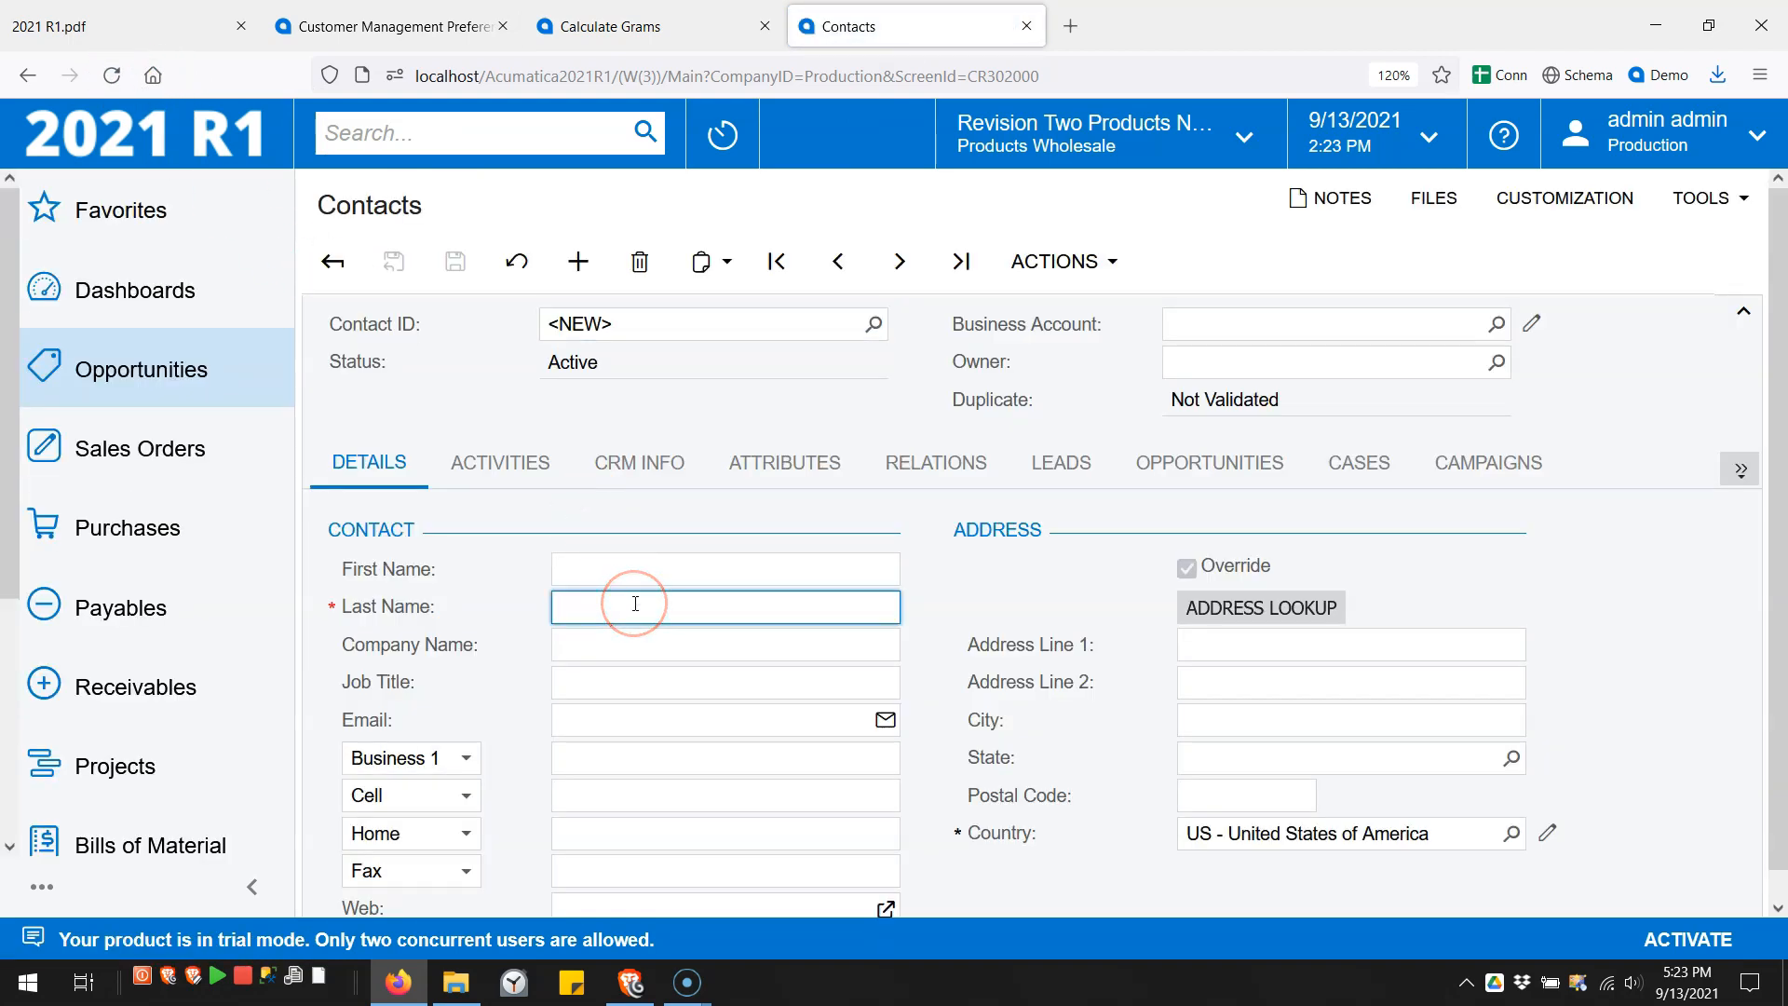
text(My Last)
click(638, 719)
key(ctrl+v)
click(455, 264)
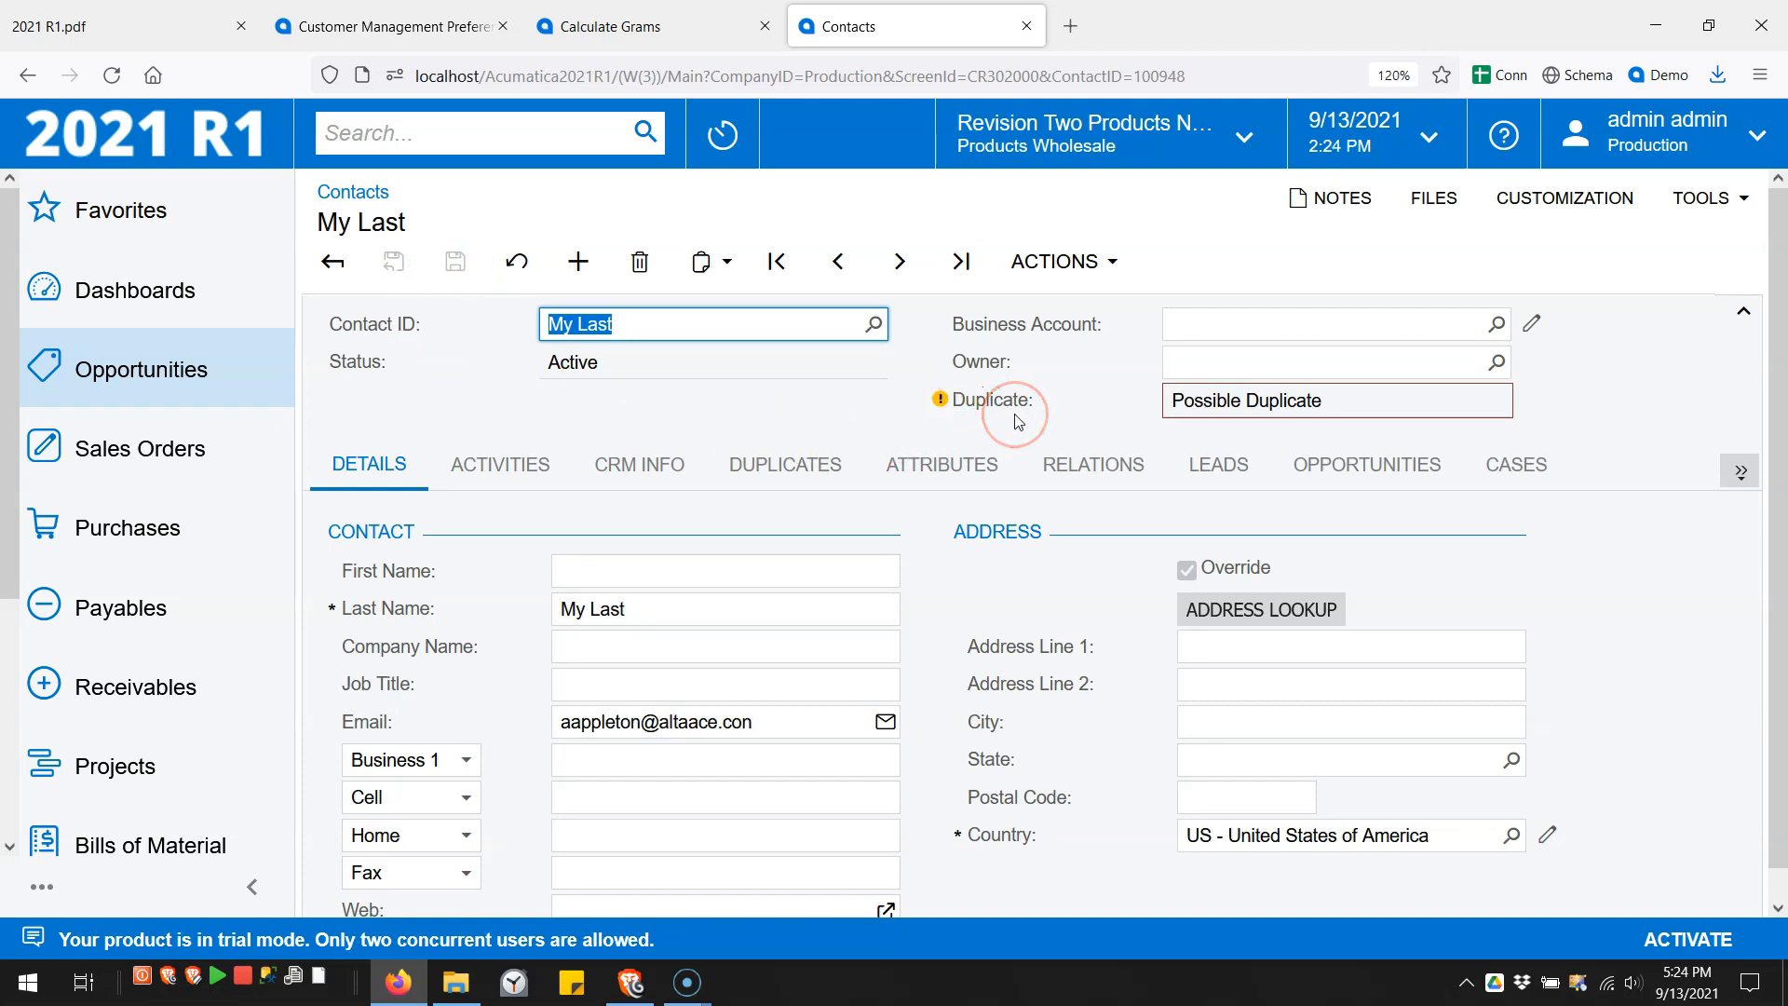
click(1061, 263)
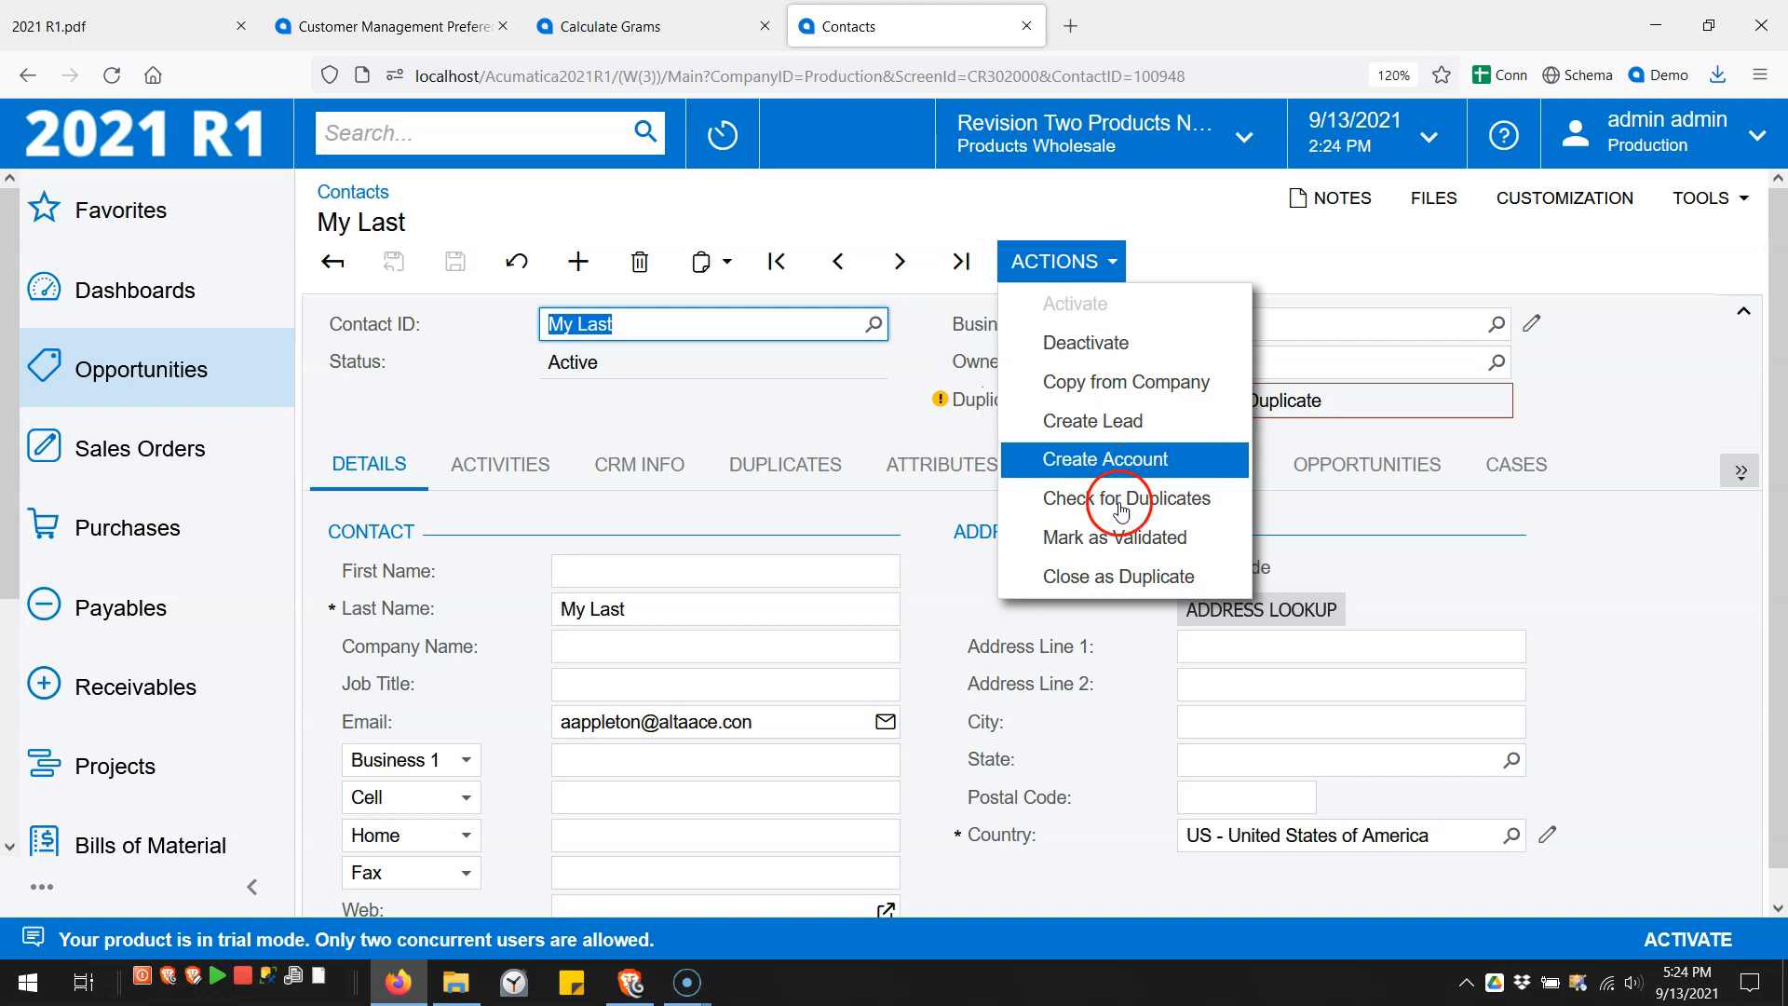
click(1121, 503)
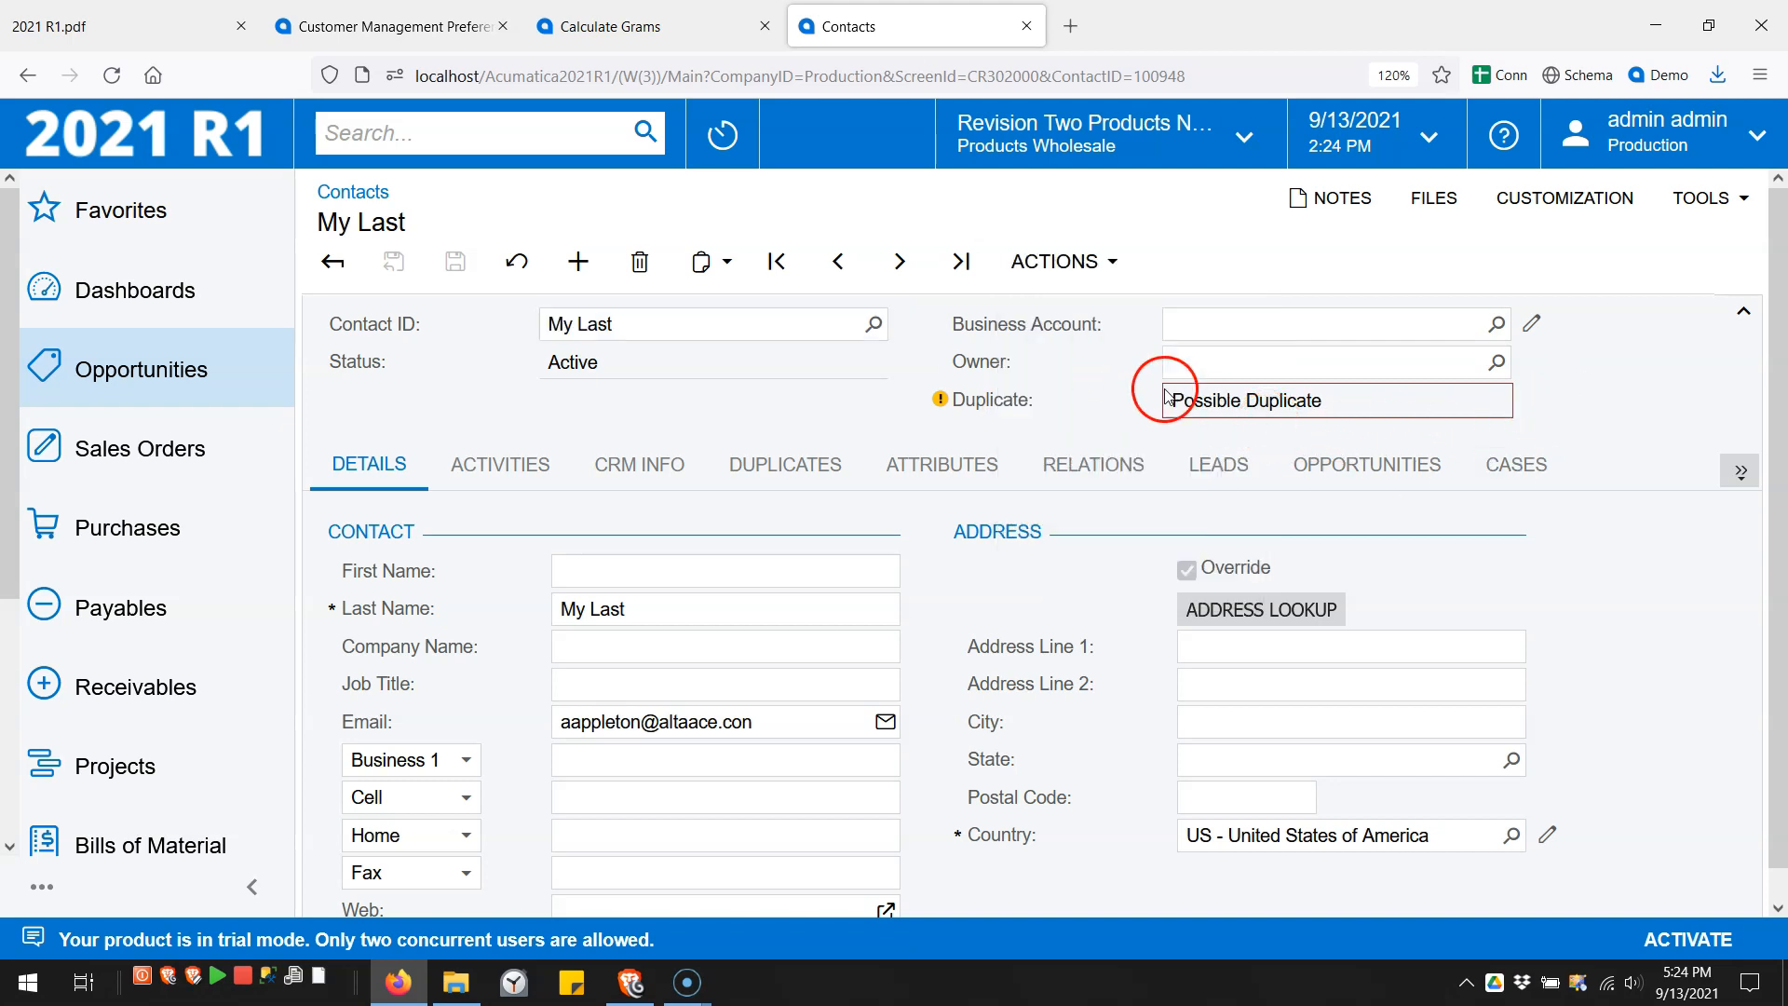
mouse_move(1233, 422)
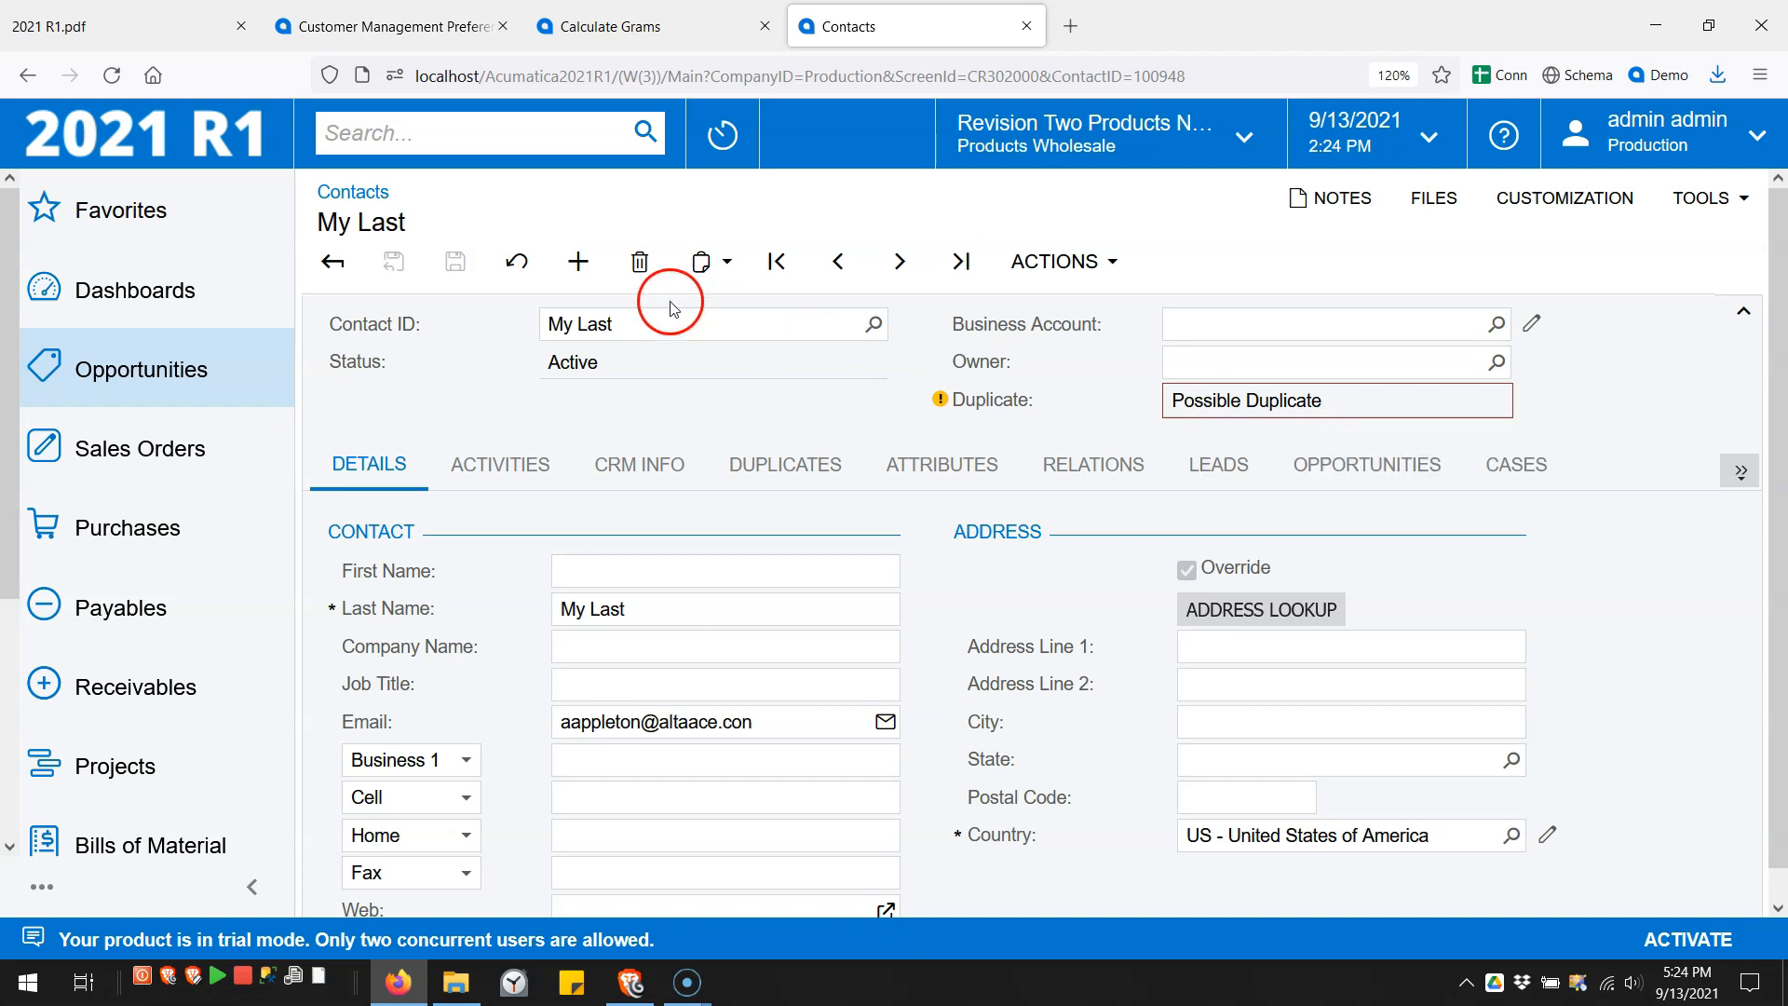
click(639, 262)
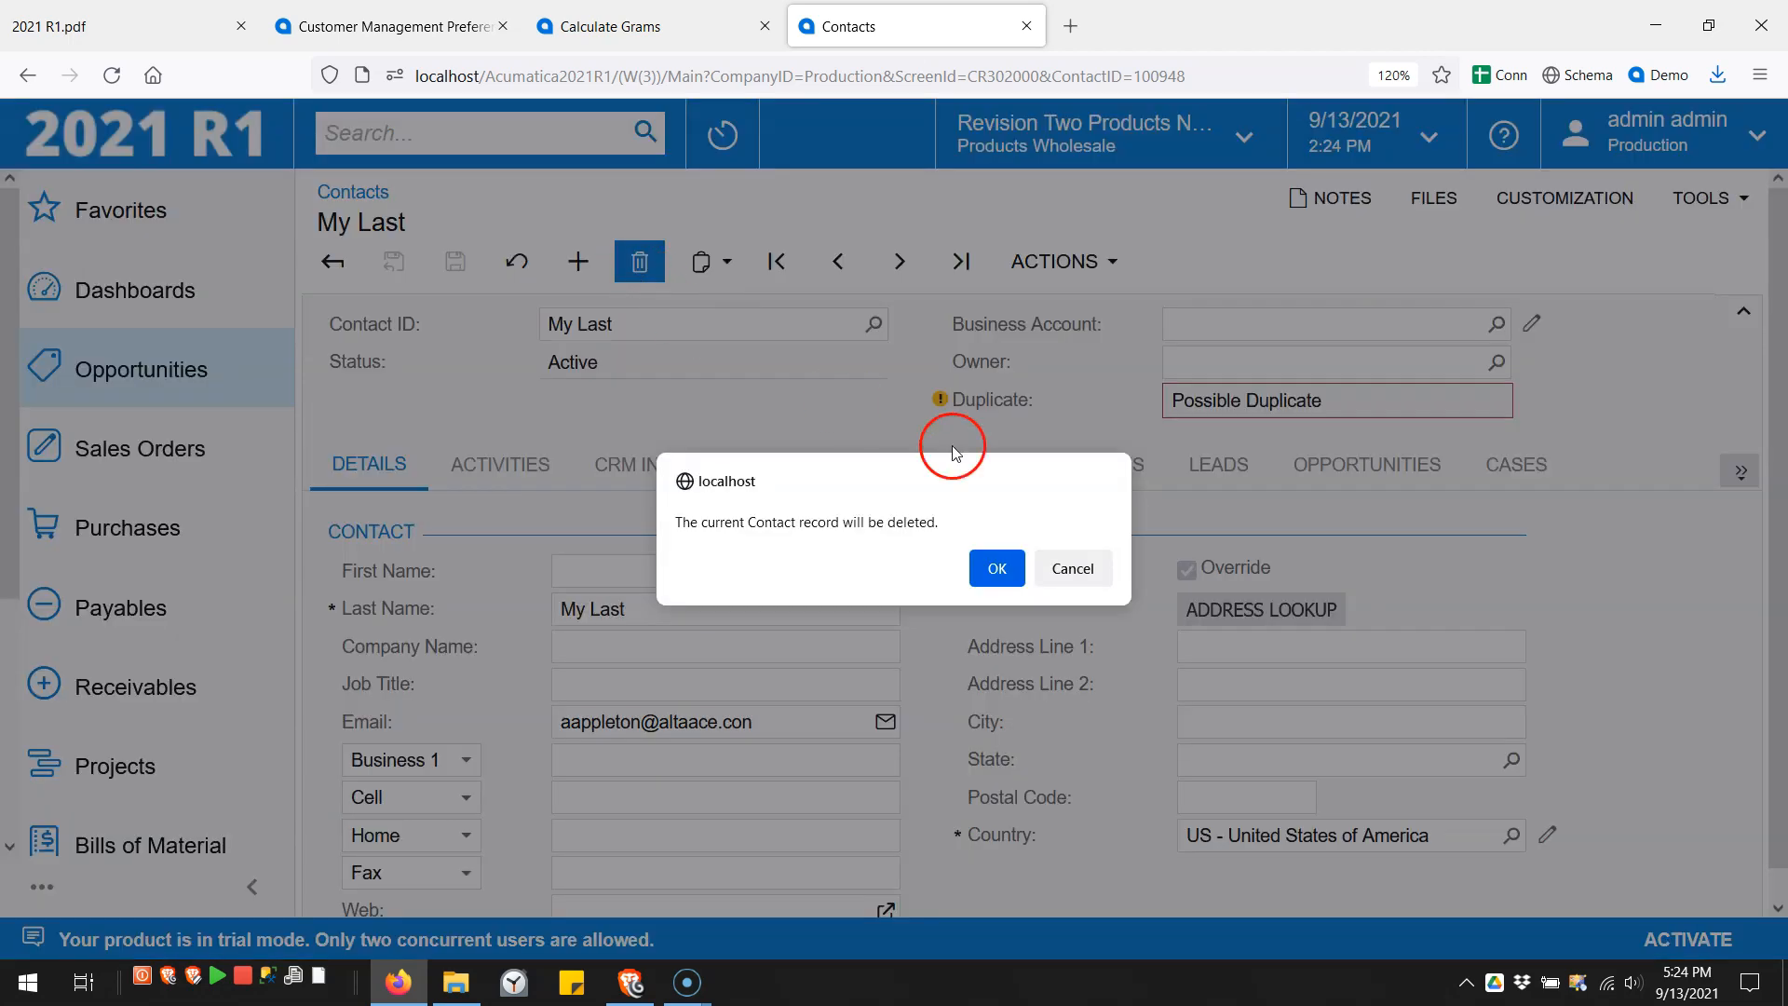
click(998, 567)
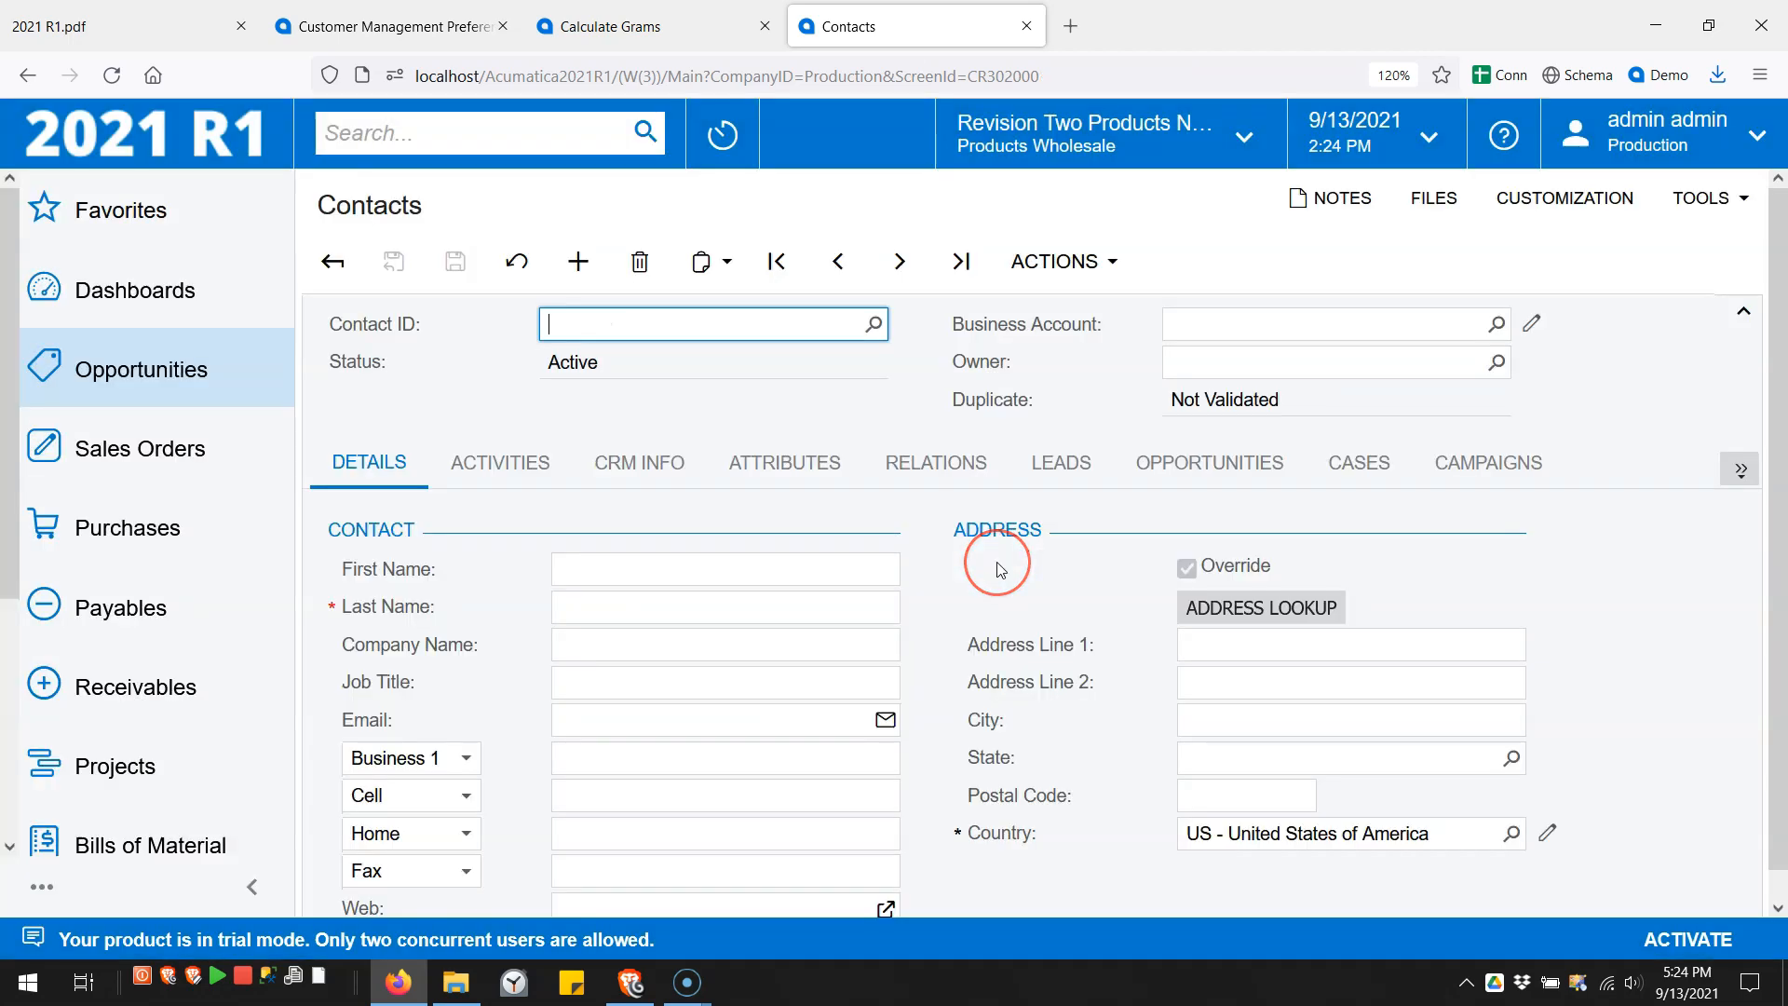
click(832, 404)
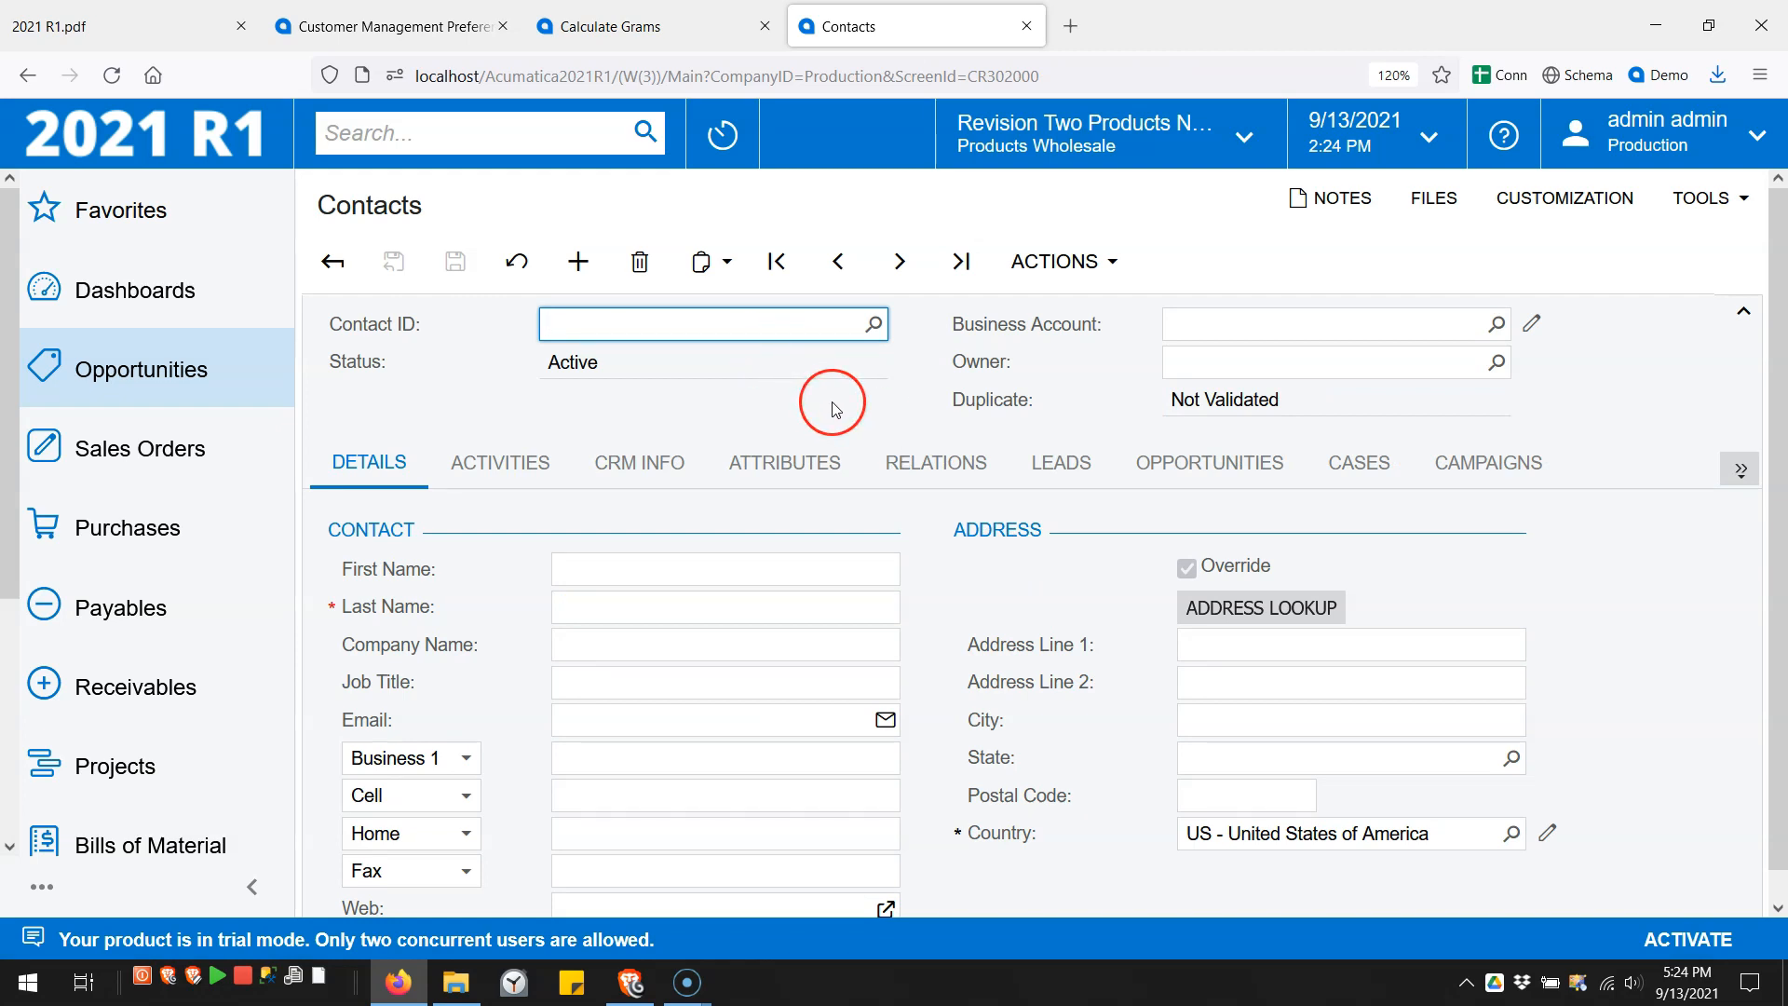
click(964, 402)
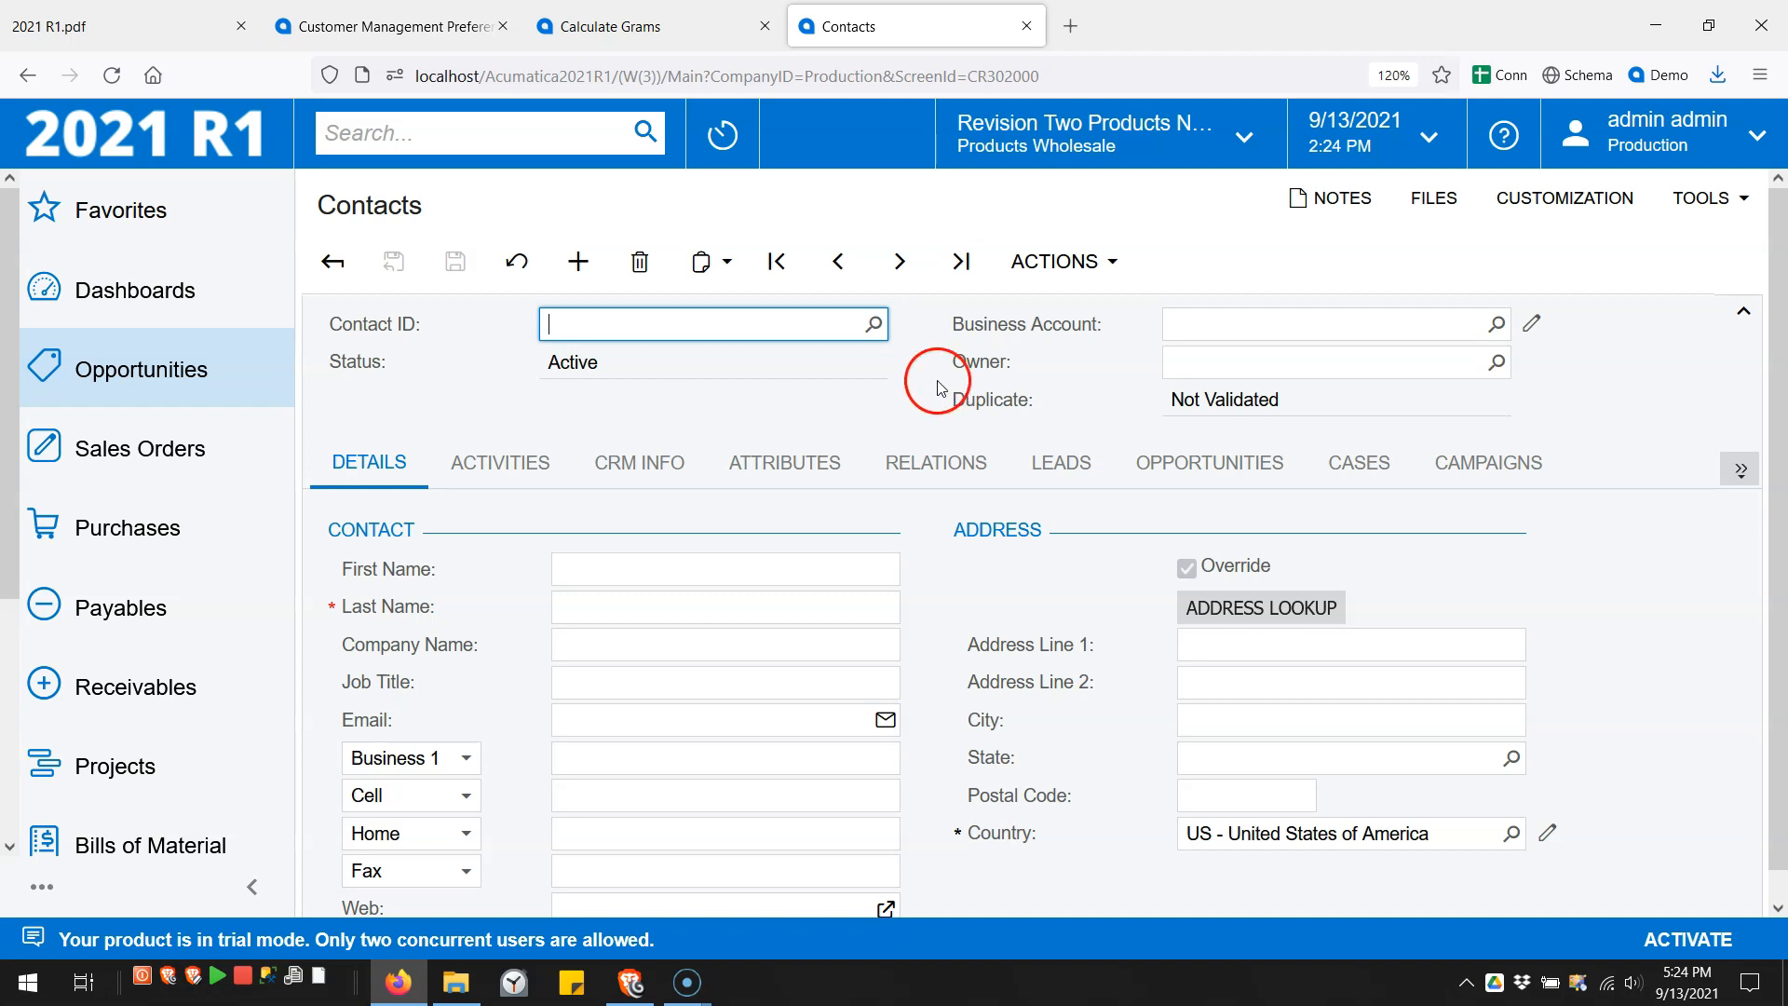
click(377, 28)
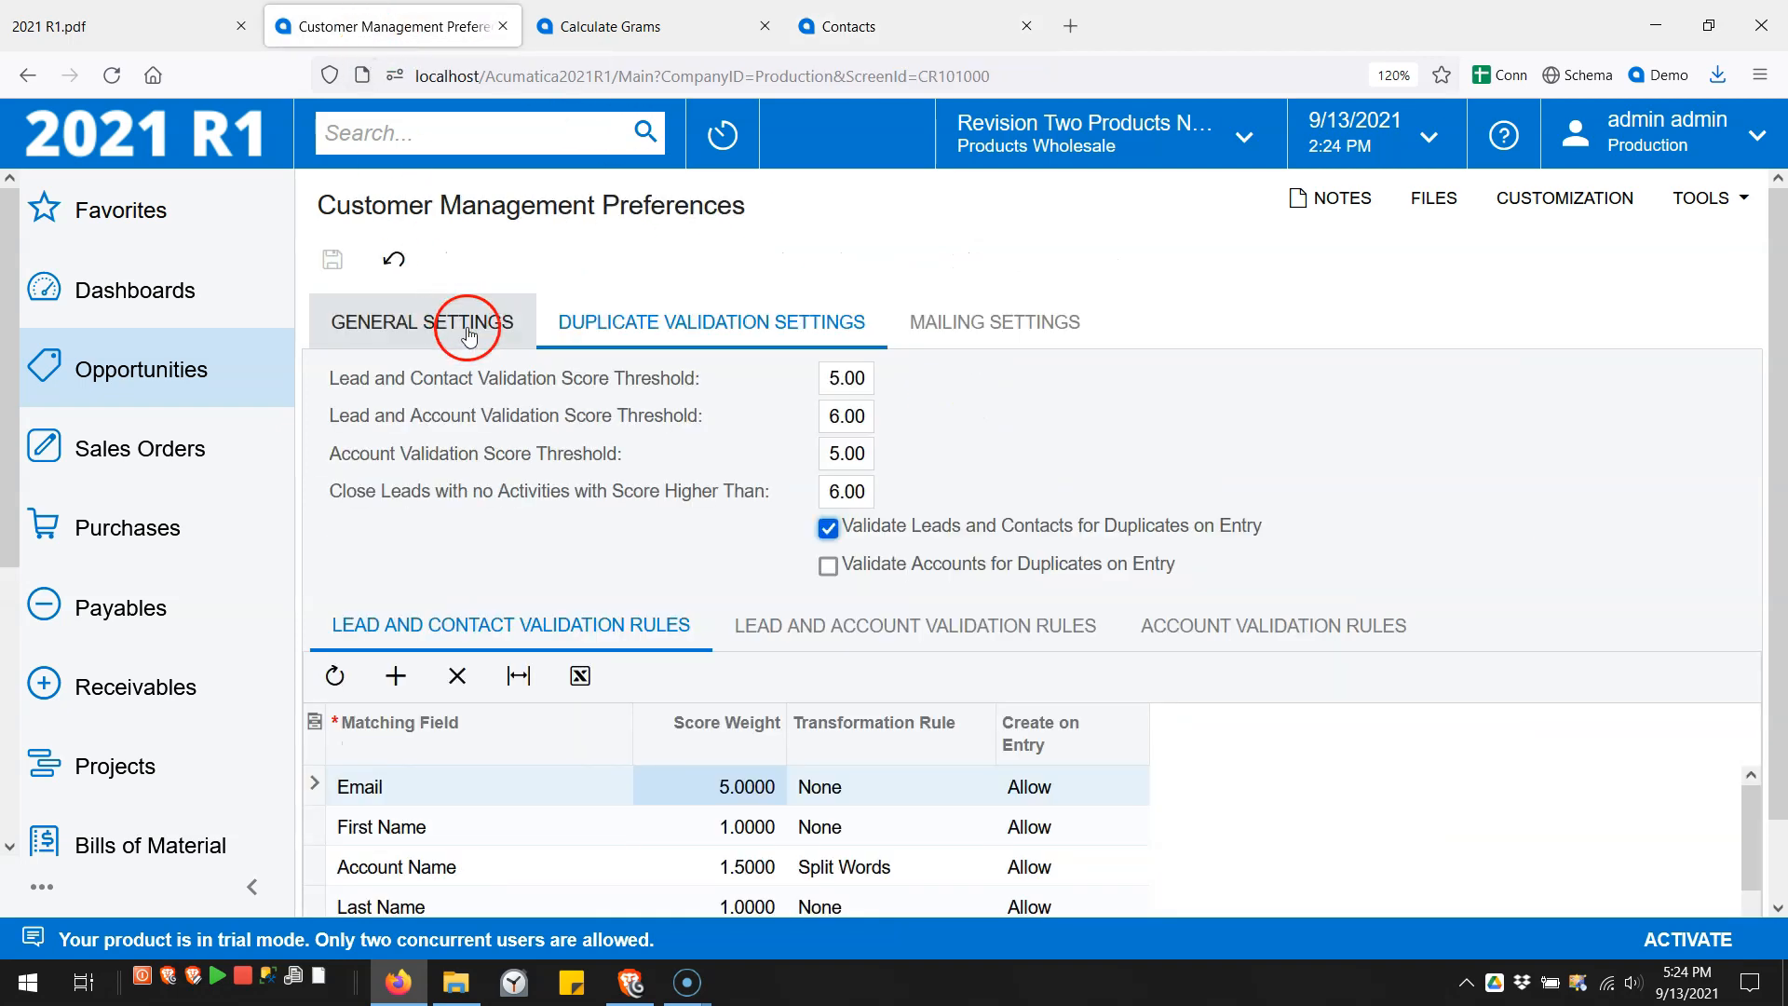
- Look through the Email rule's Create on Entry choices and edit its Score Weight
click(1073, 792)
click(1075, 791)
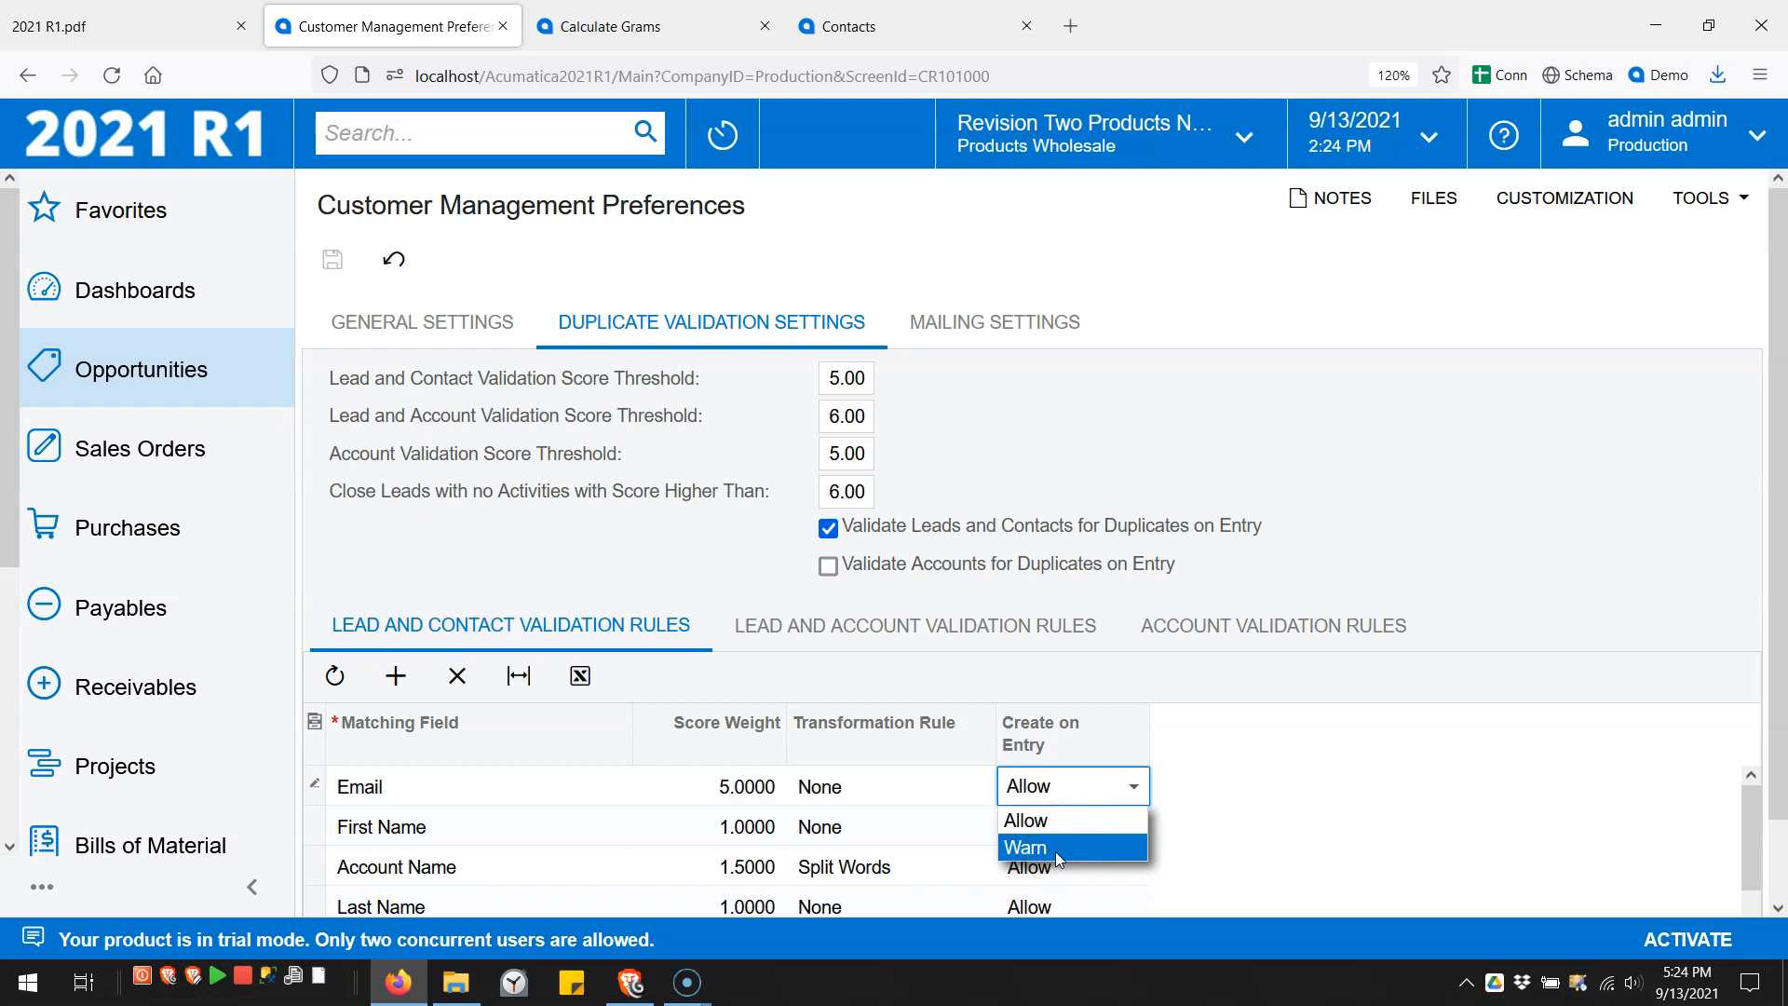
click(917, 834)
click(727, 791)
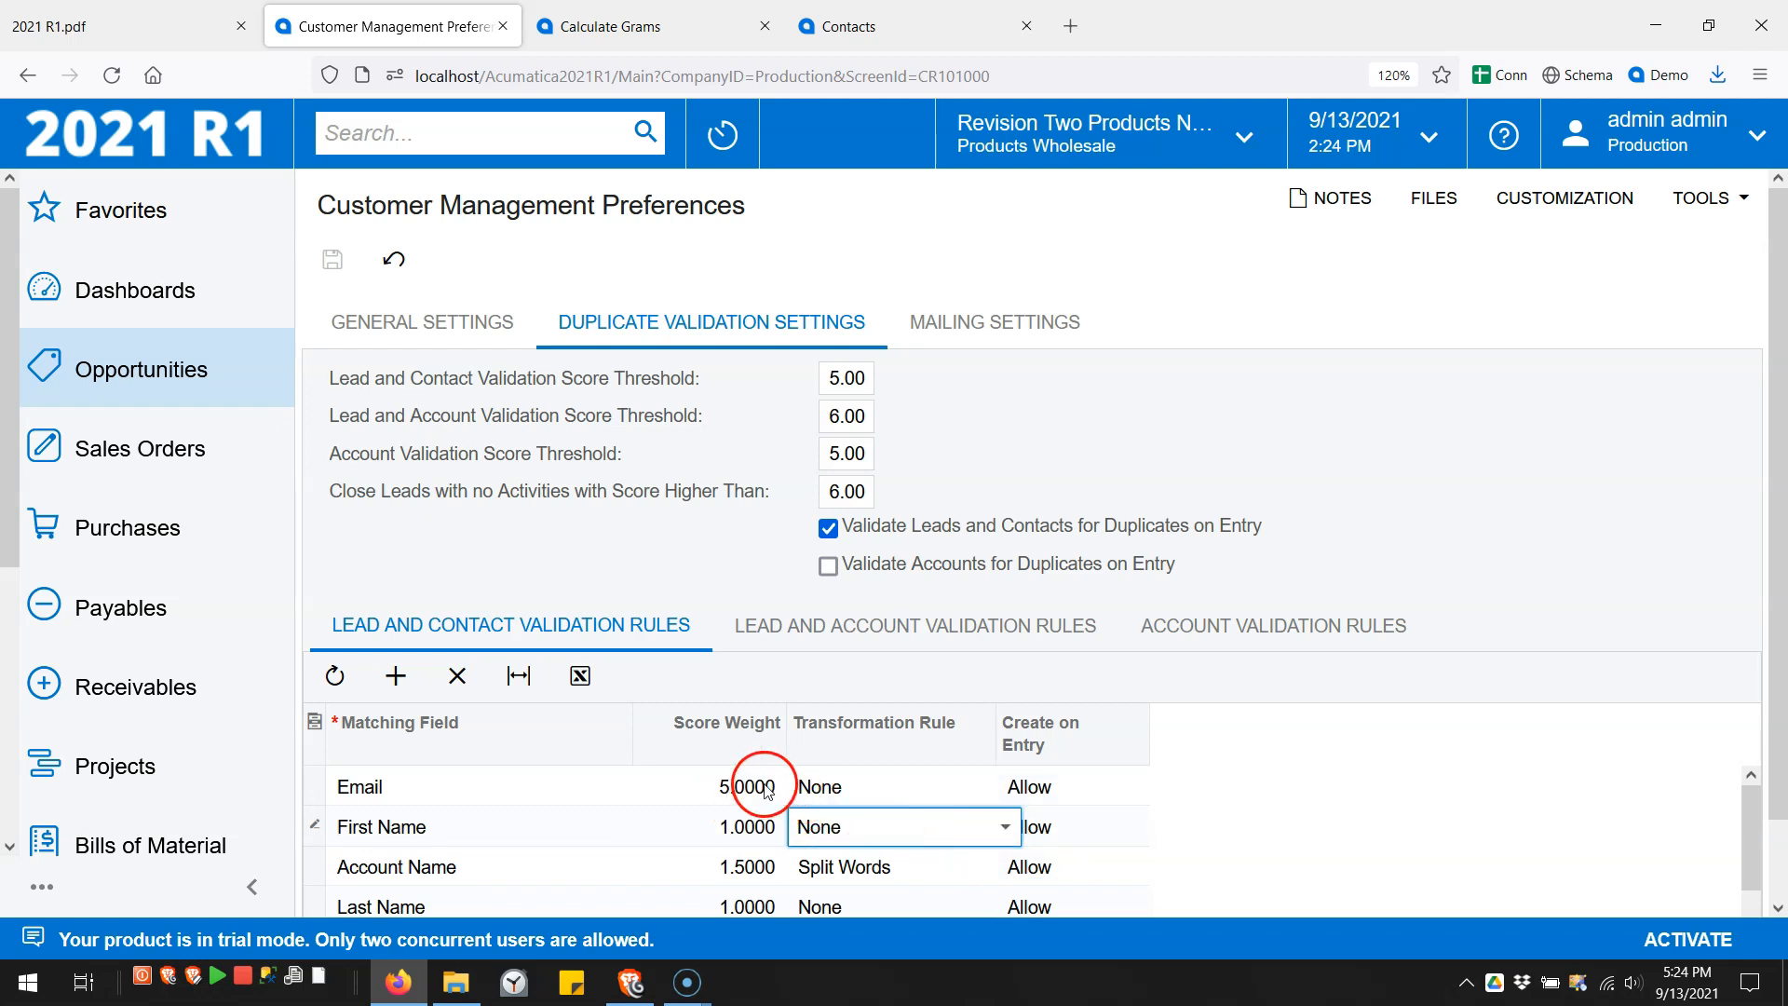
click(734, 793)
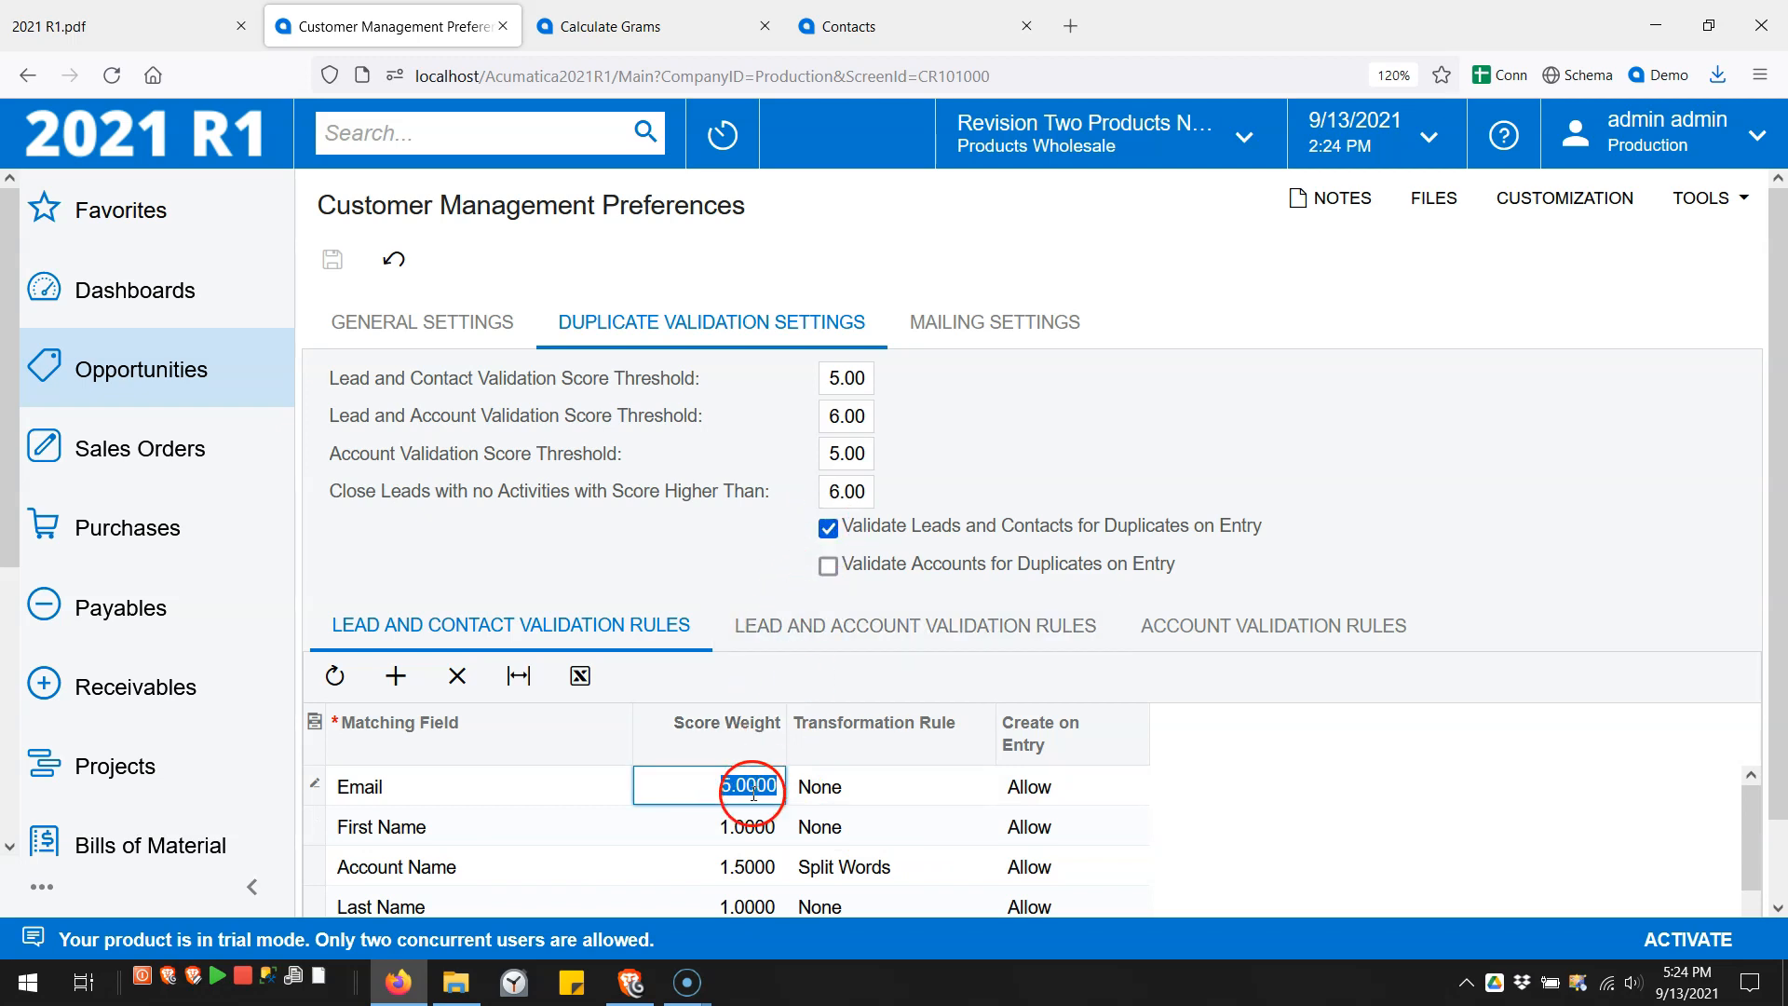
text(1)
click(850, 805)
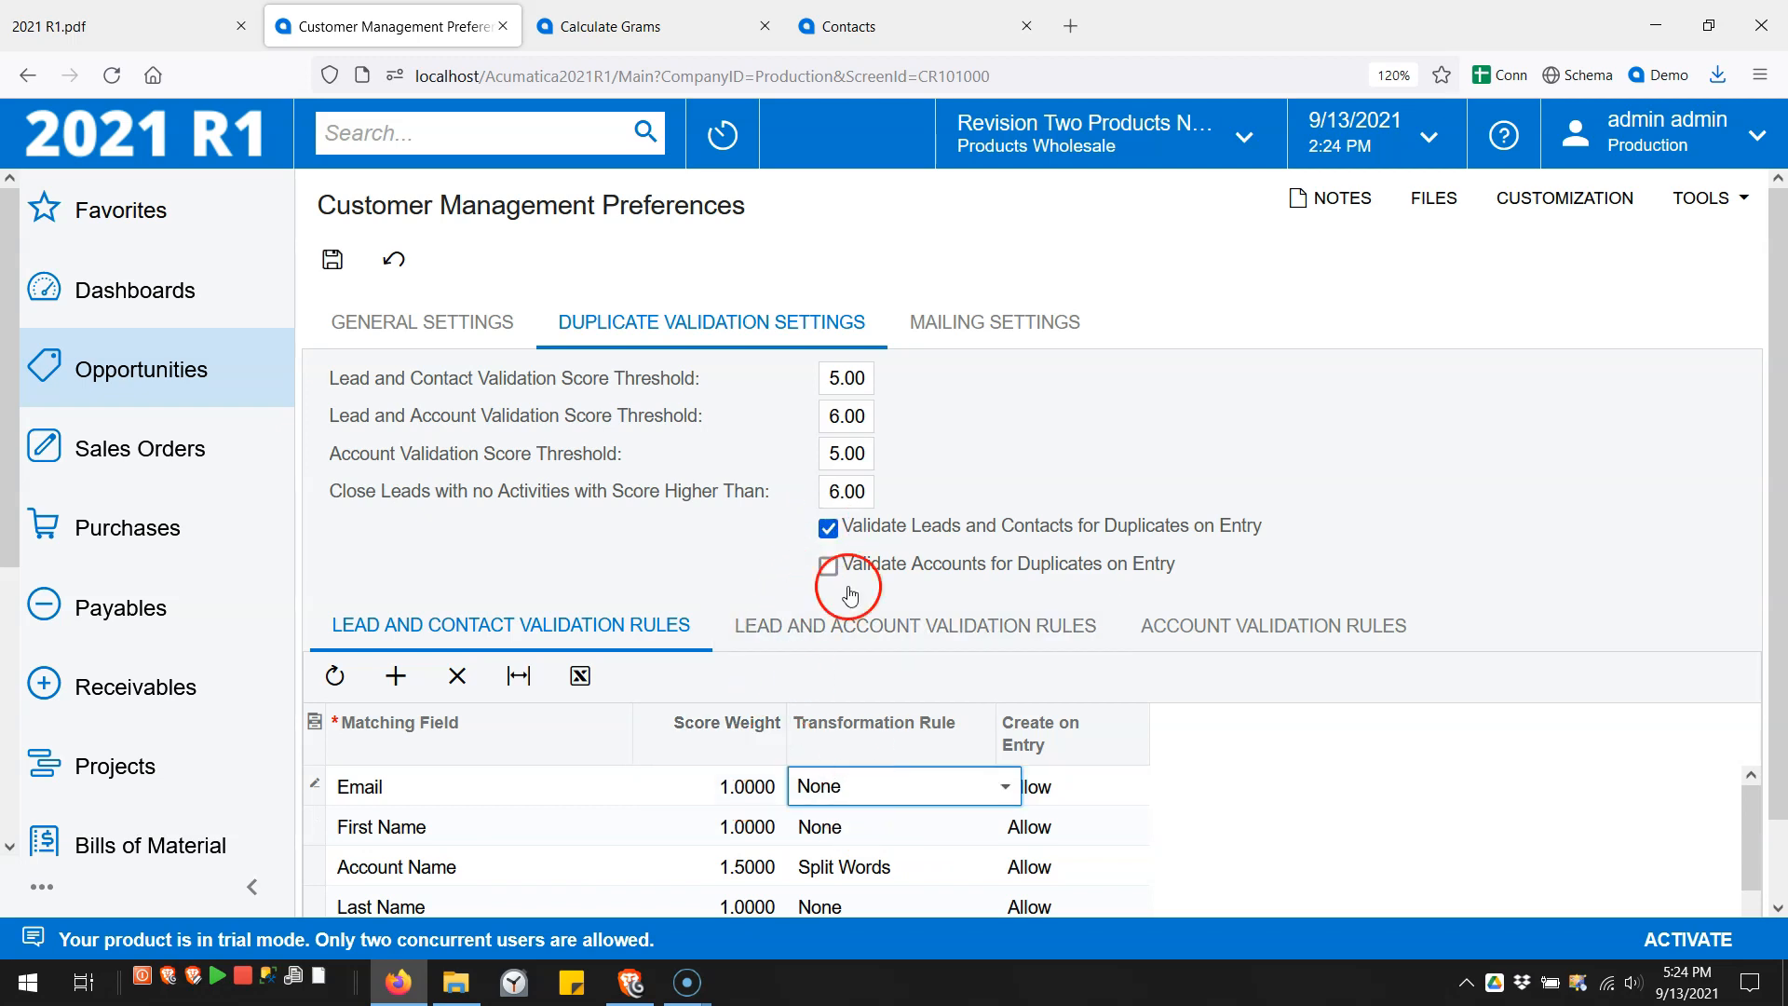
click(828, 528)
- Set the Email rule's Create on Entry action to Warn and save the preferences
click(1066, 799)
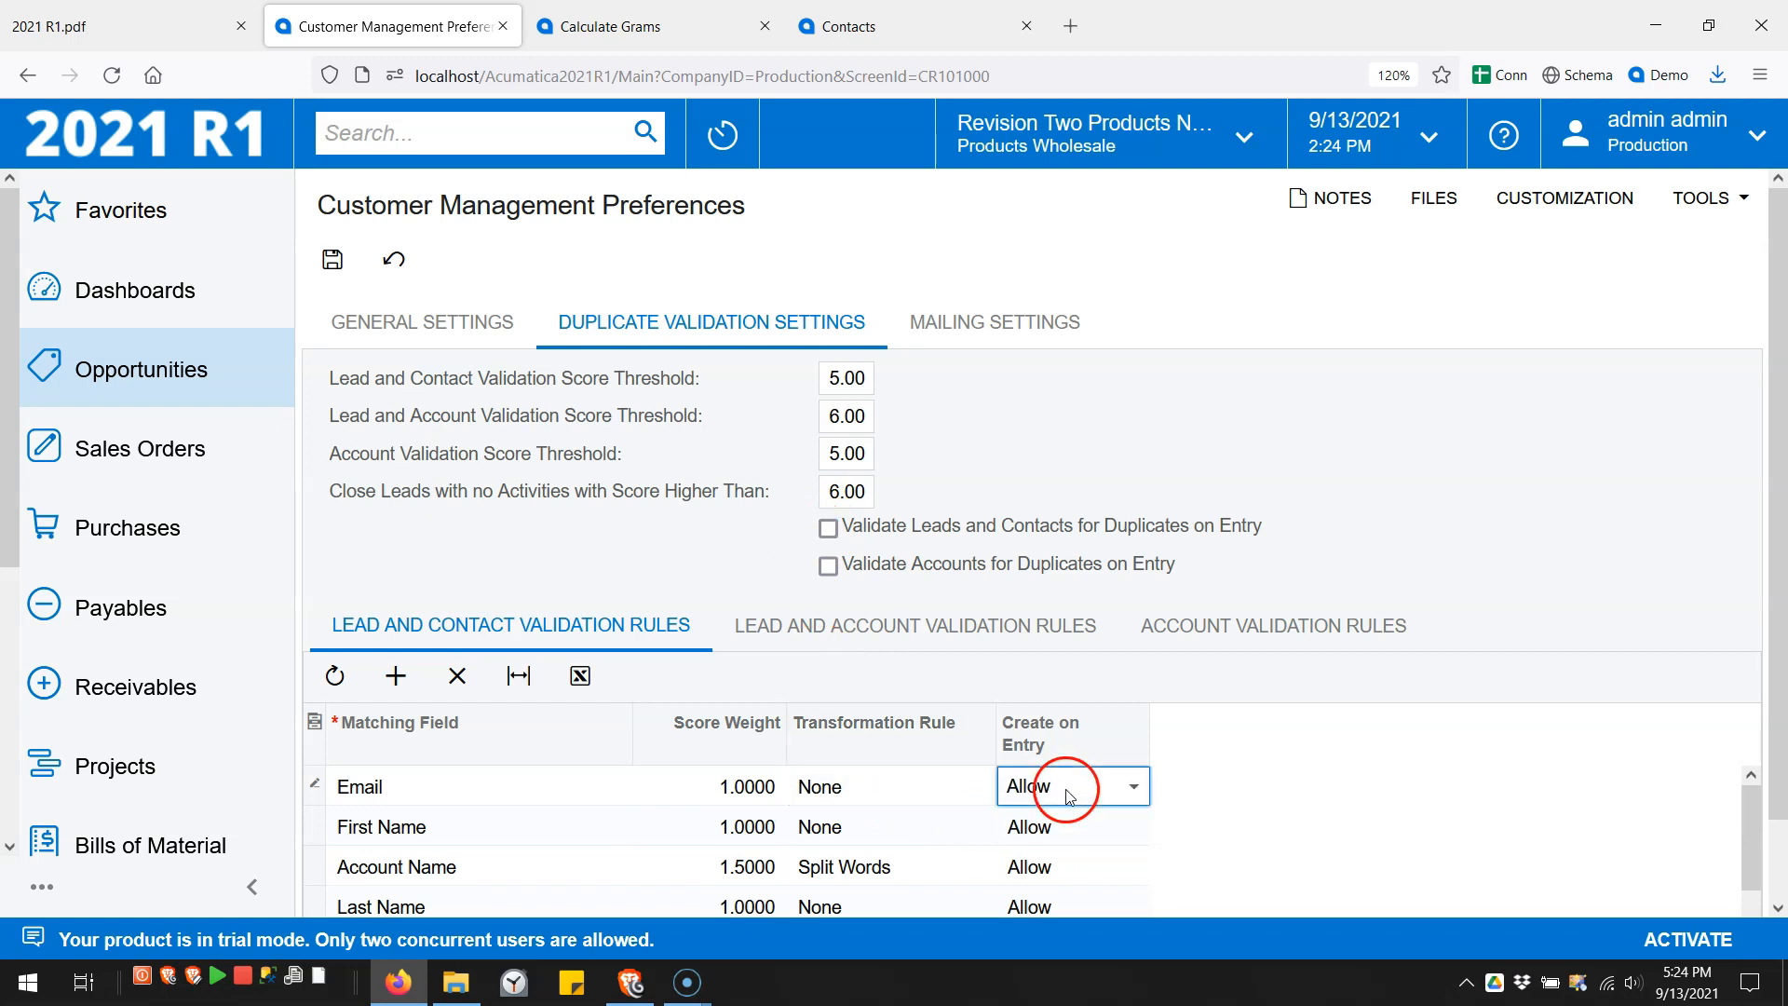
click(1069, 785)
click(910, 824)
click(1046, 787)
click(1056, 784)
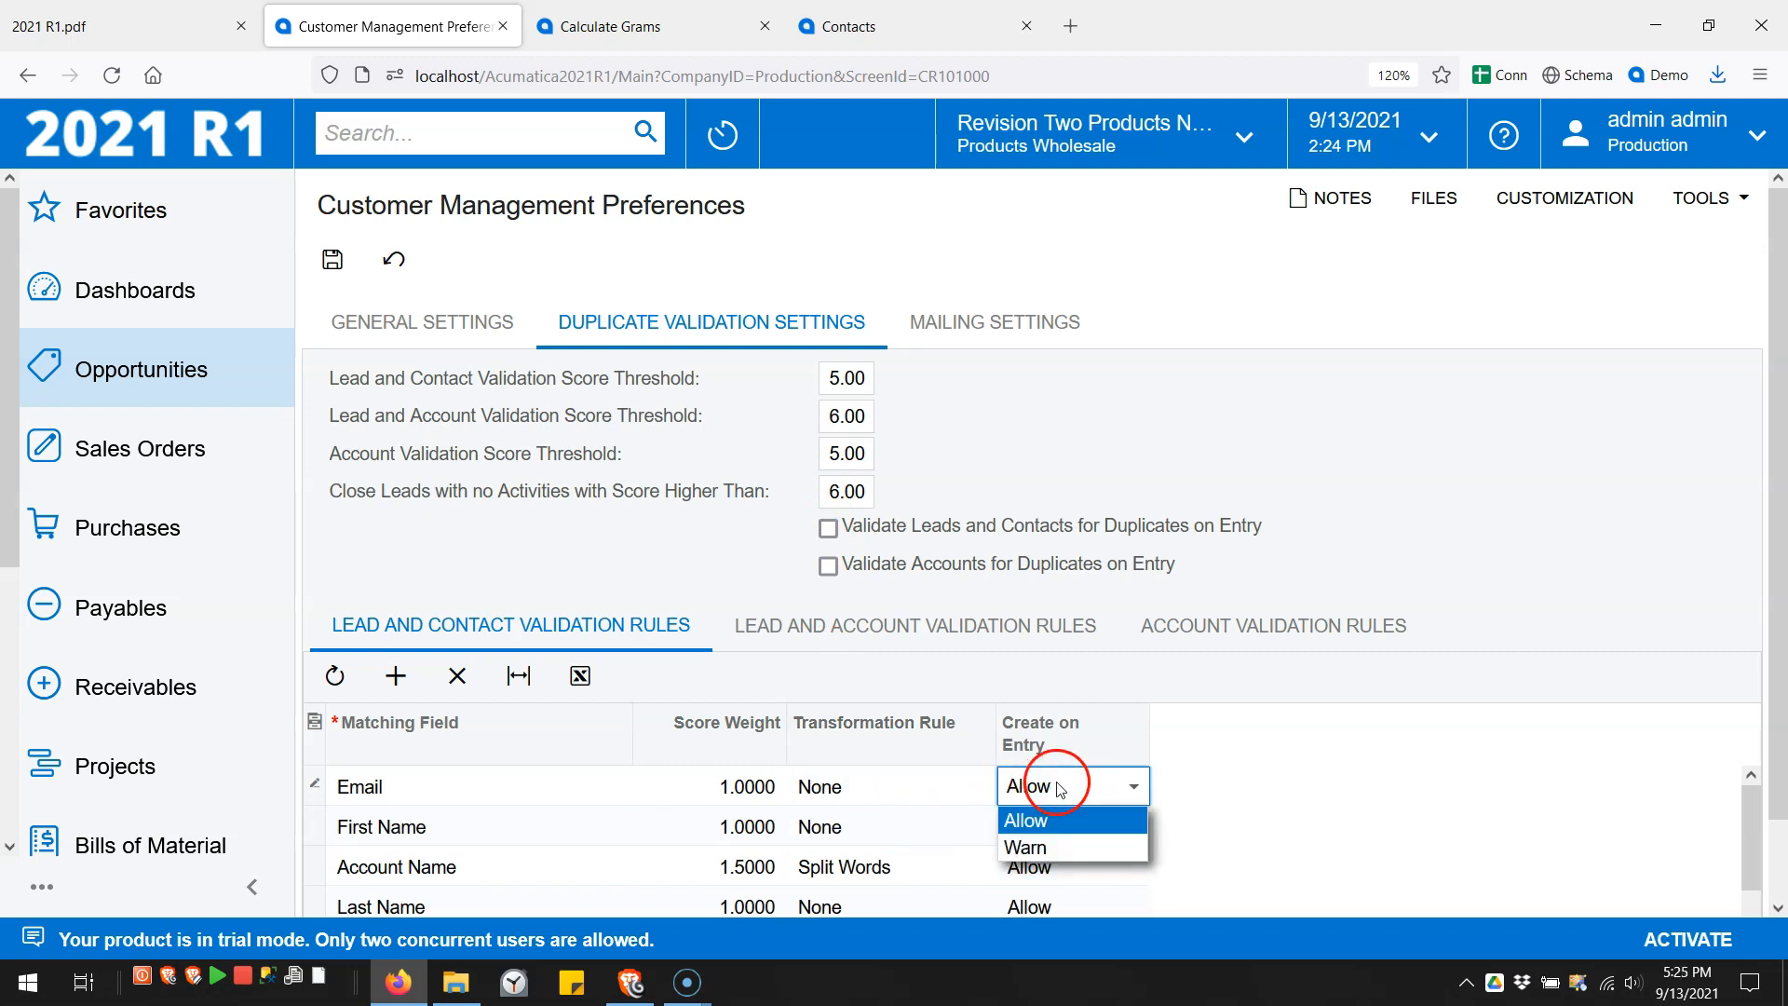
click(1048, 848)
click(912, 826)
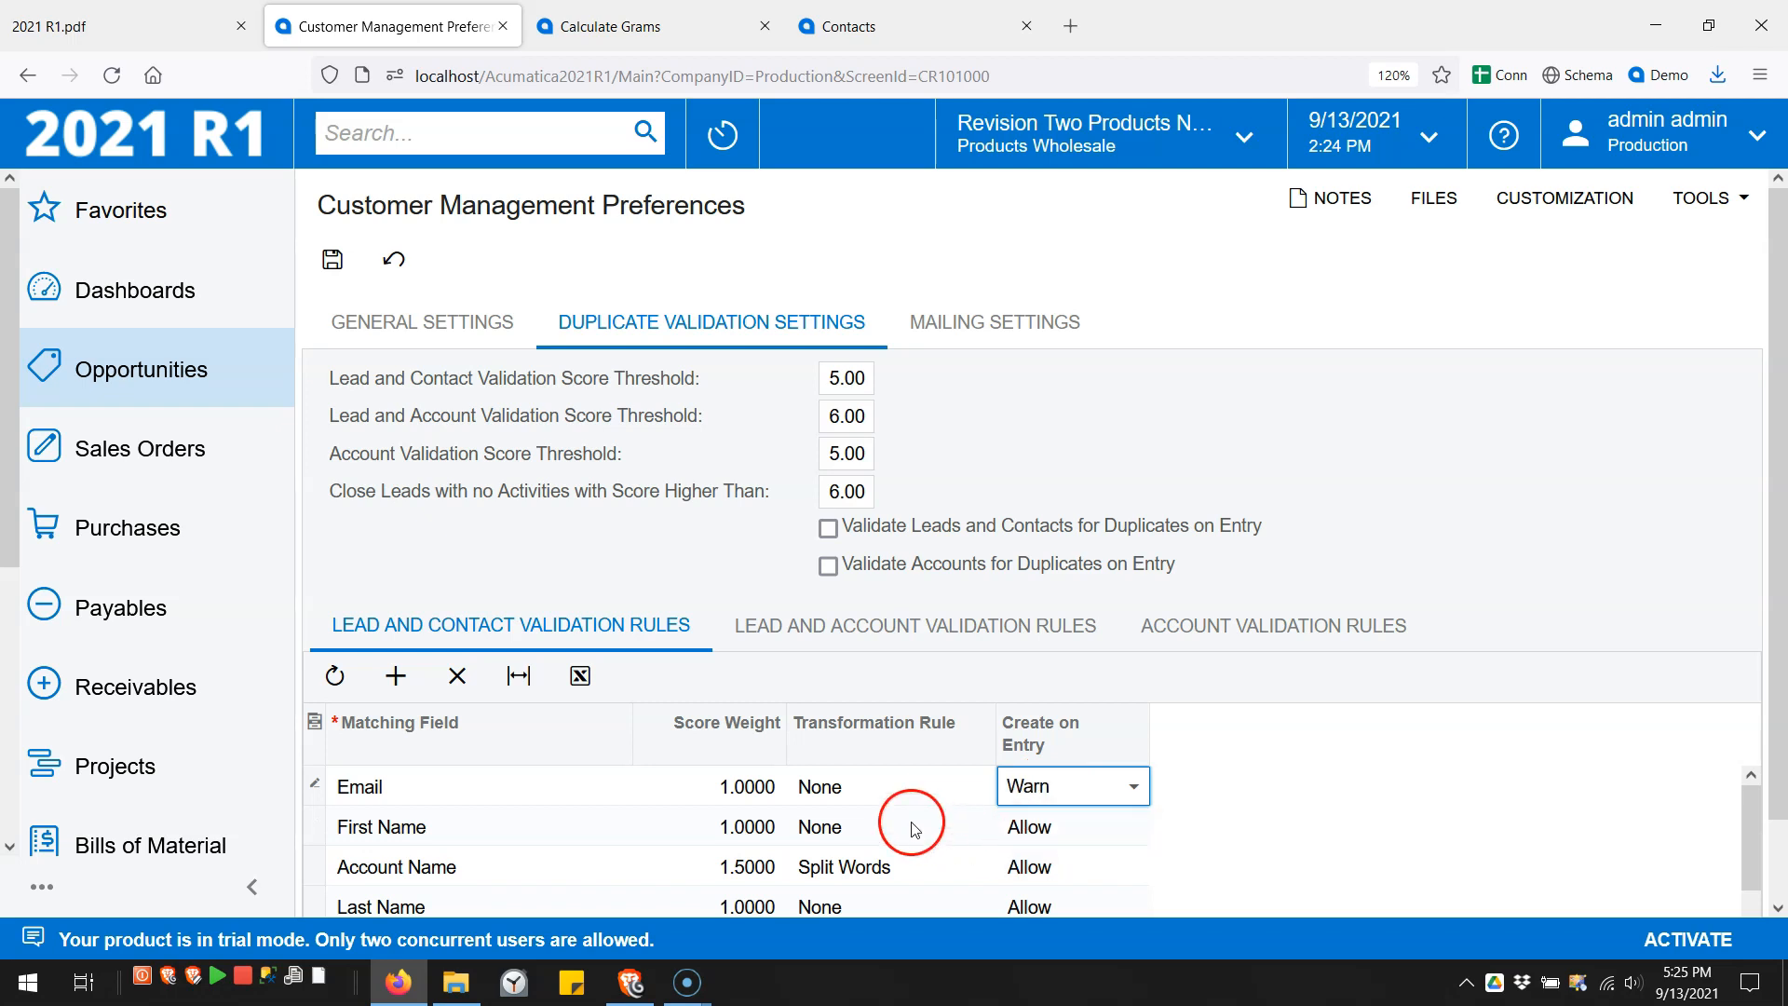
click(729, 794)
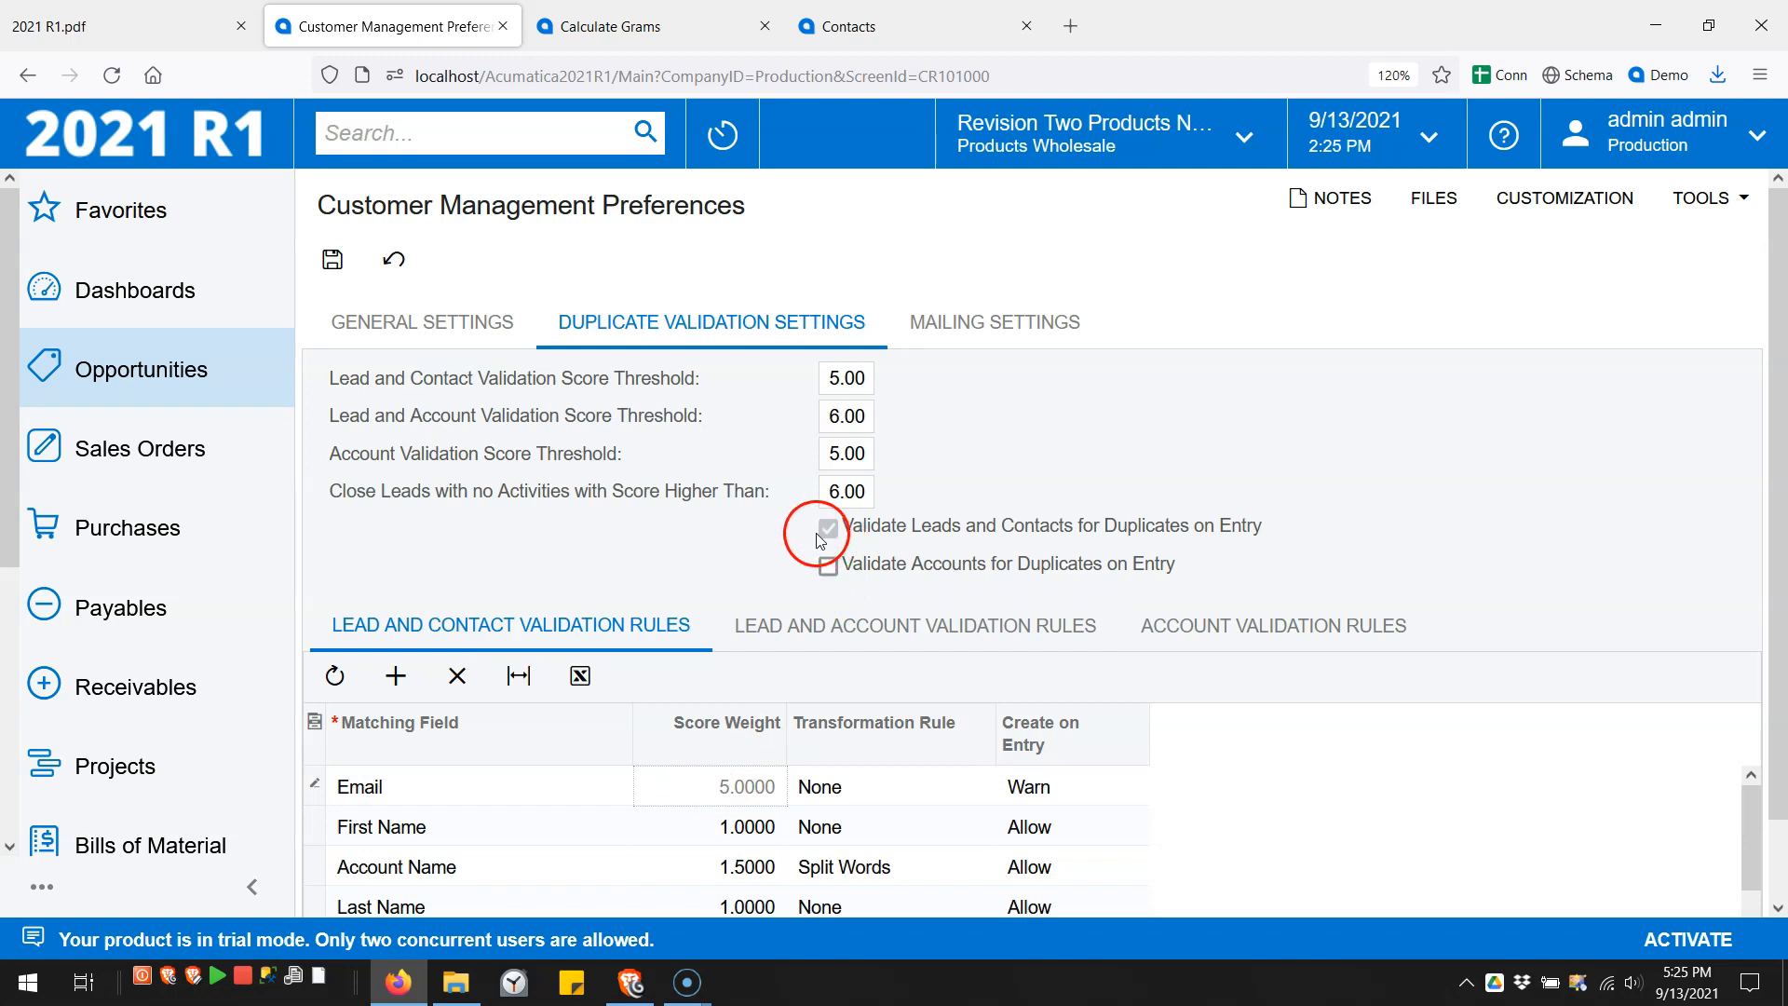
click(332, 258)
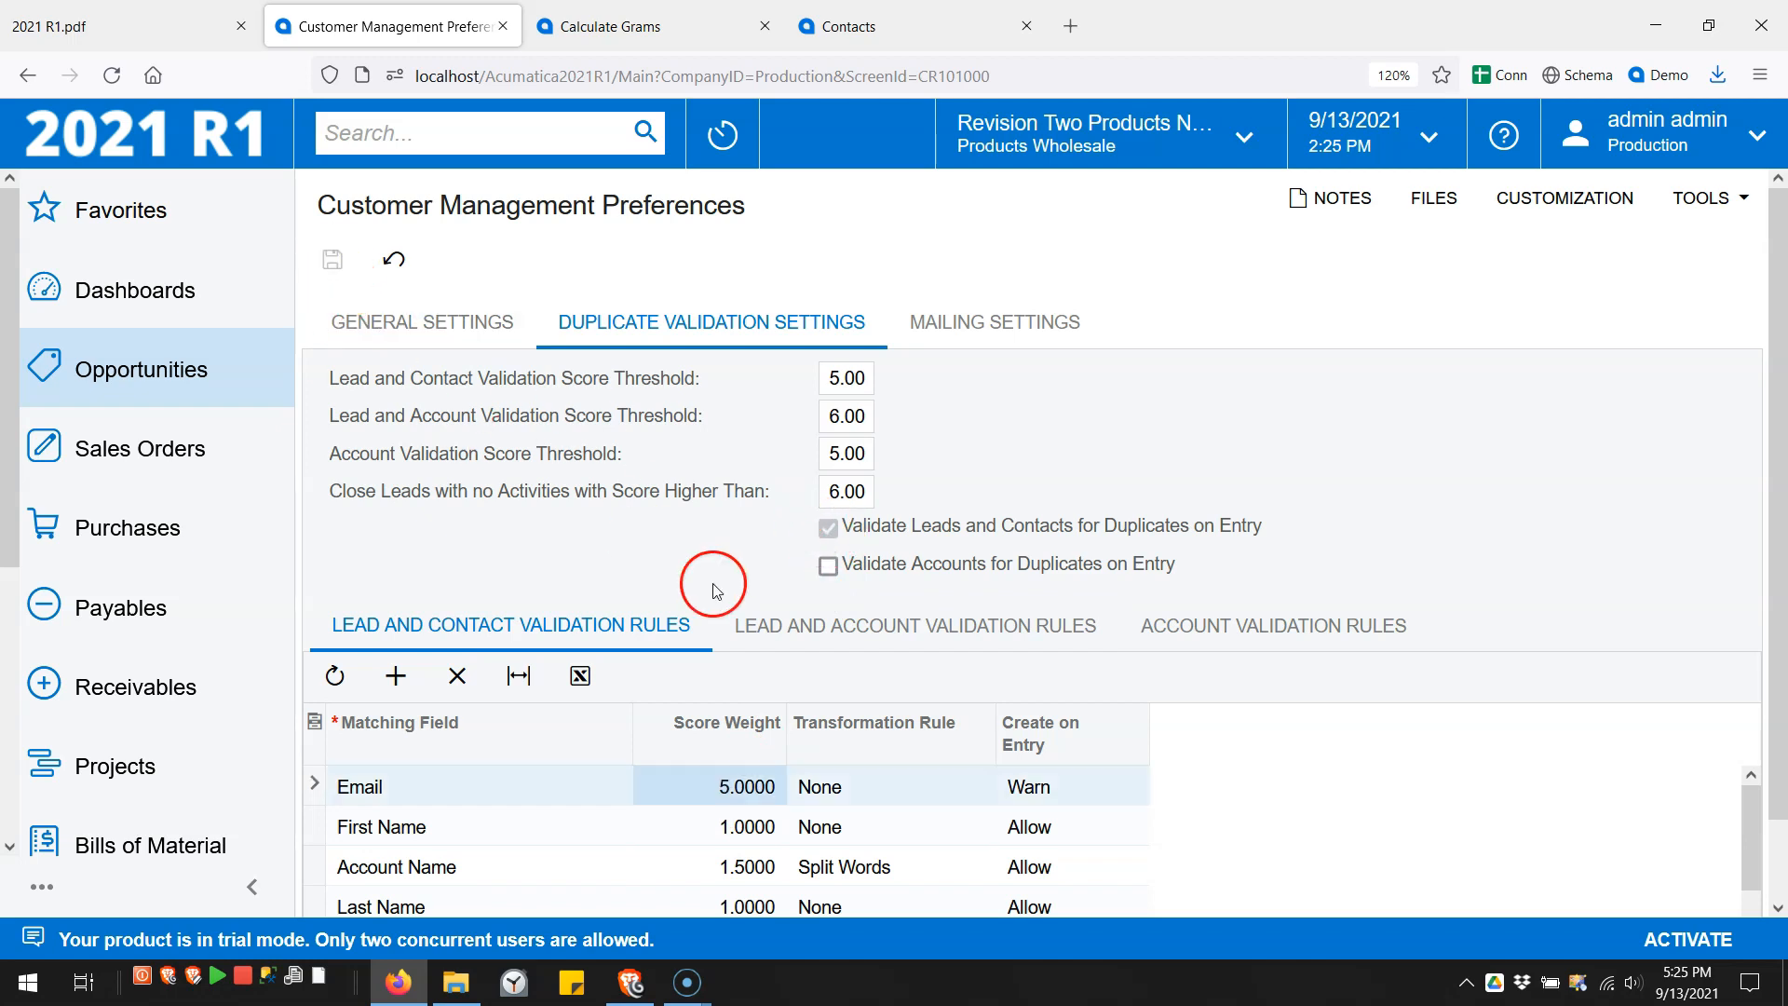
- Review Email's Warn setting, its 5.0000 weight and the 5.00 score threshold
click(1050, 790)
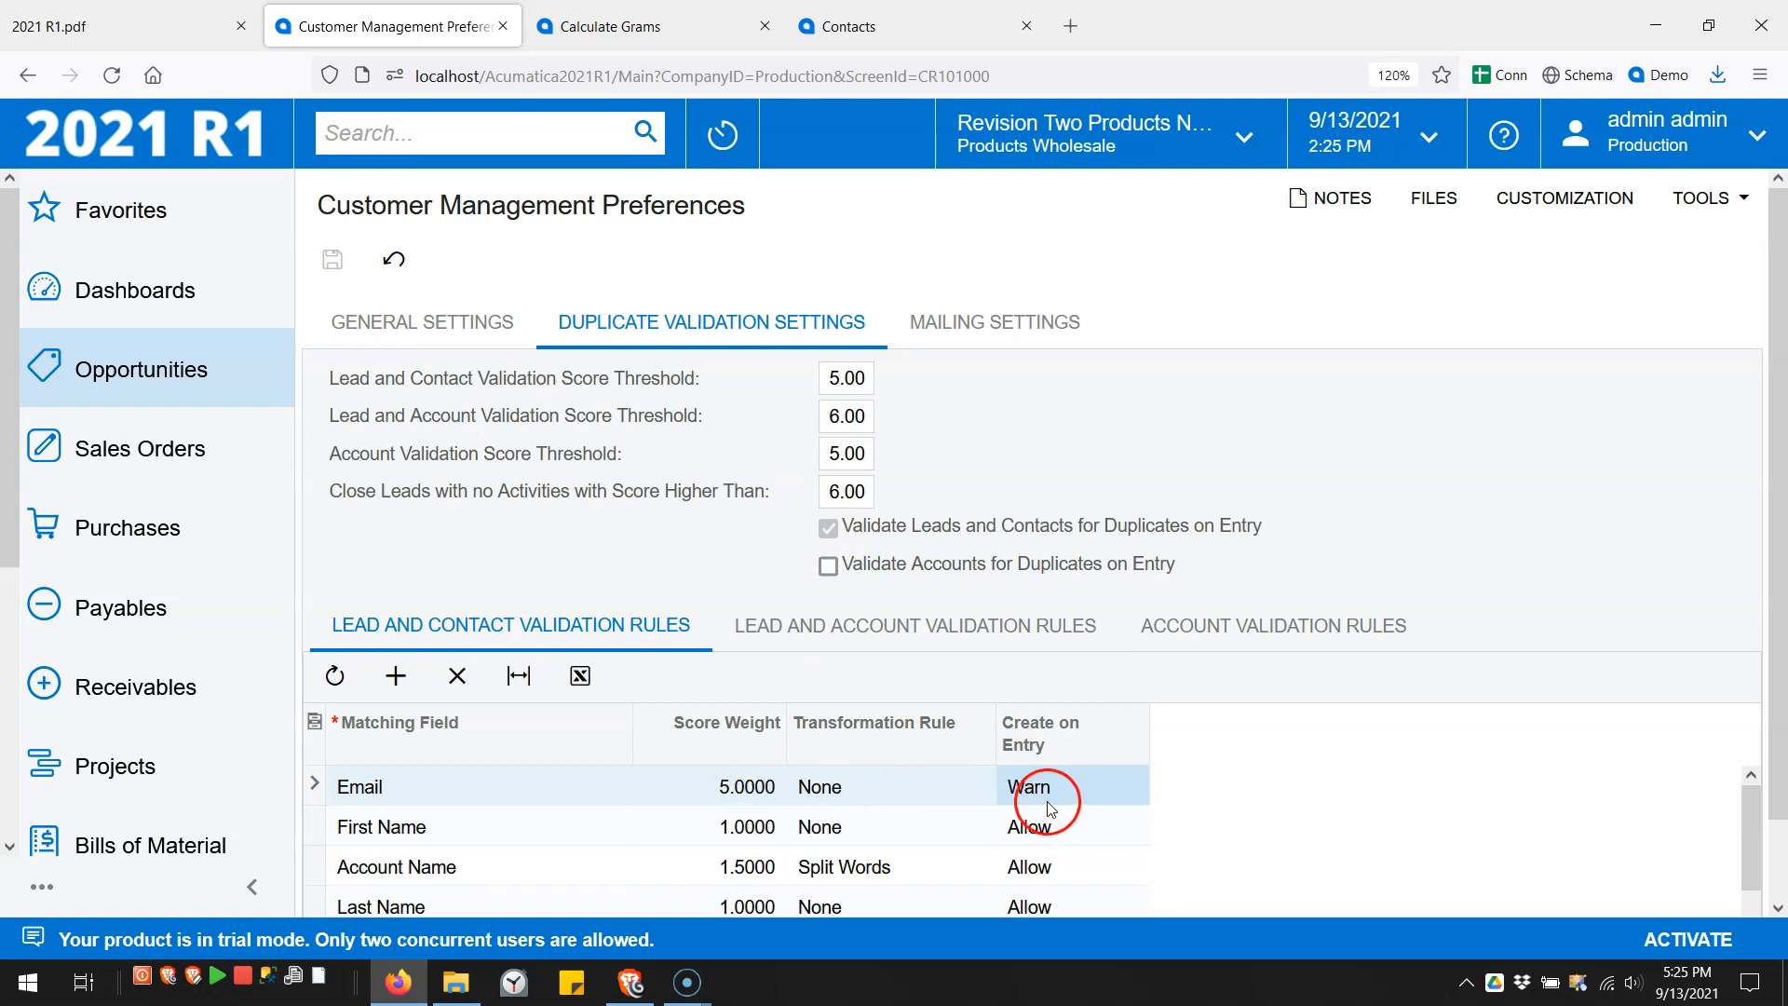
click(722, 789)
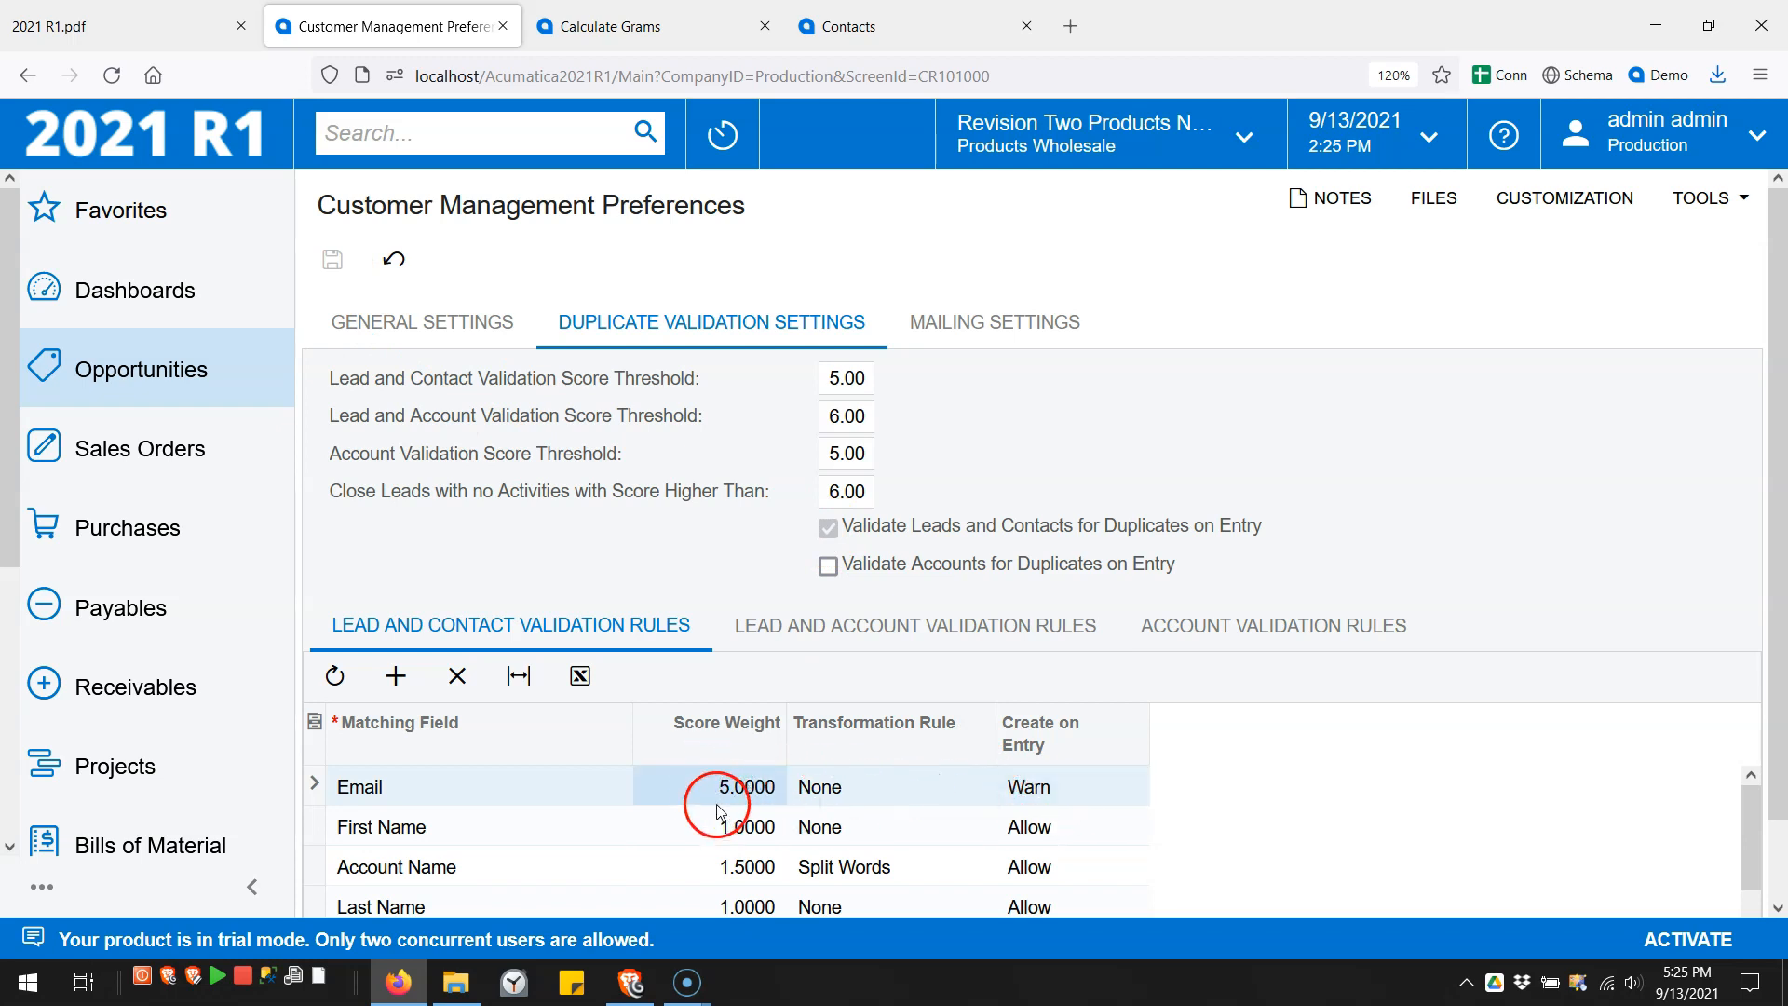
click(841, 377)
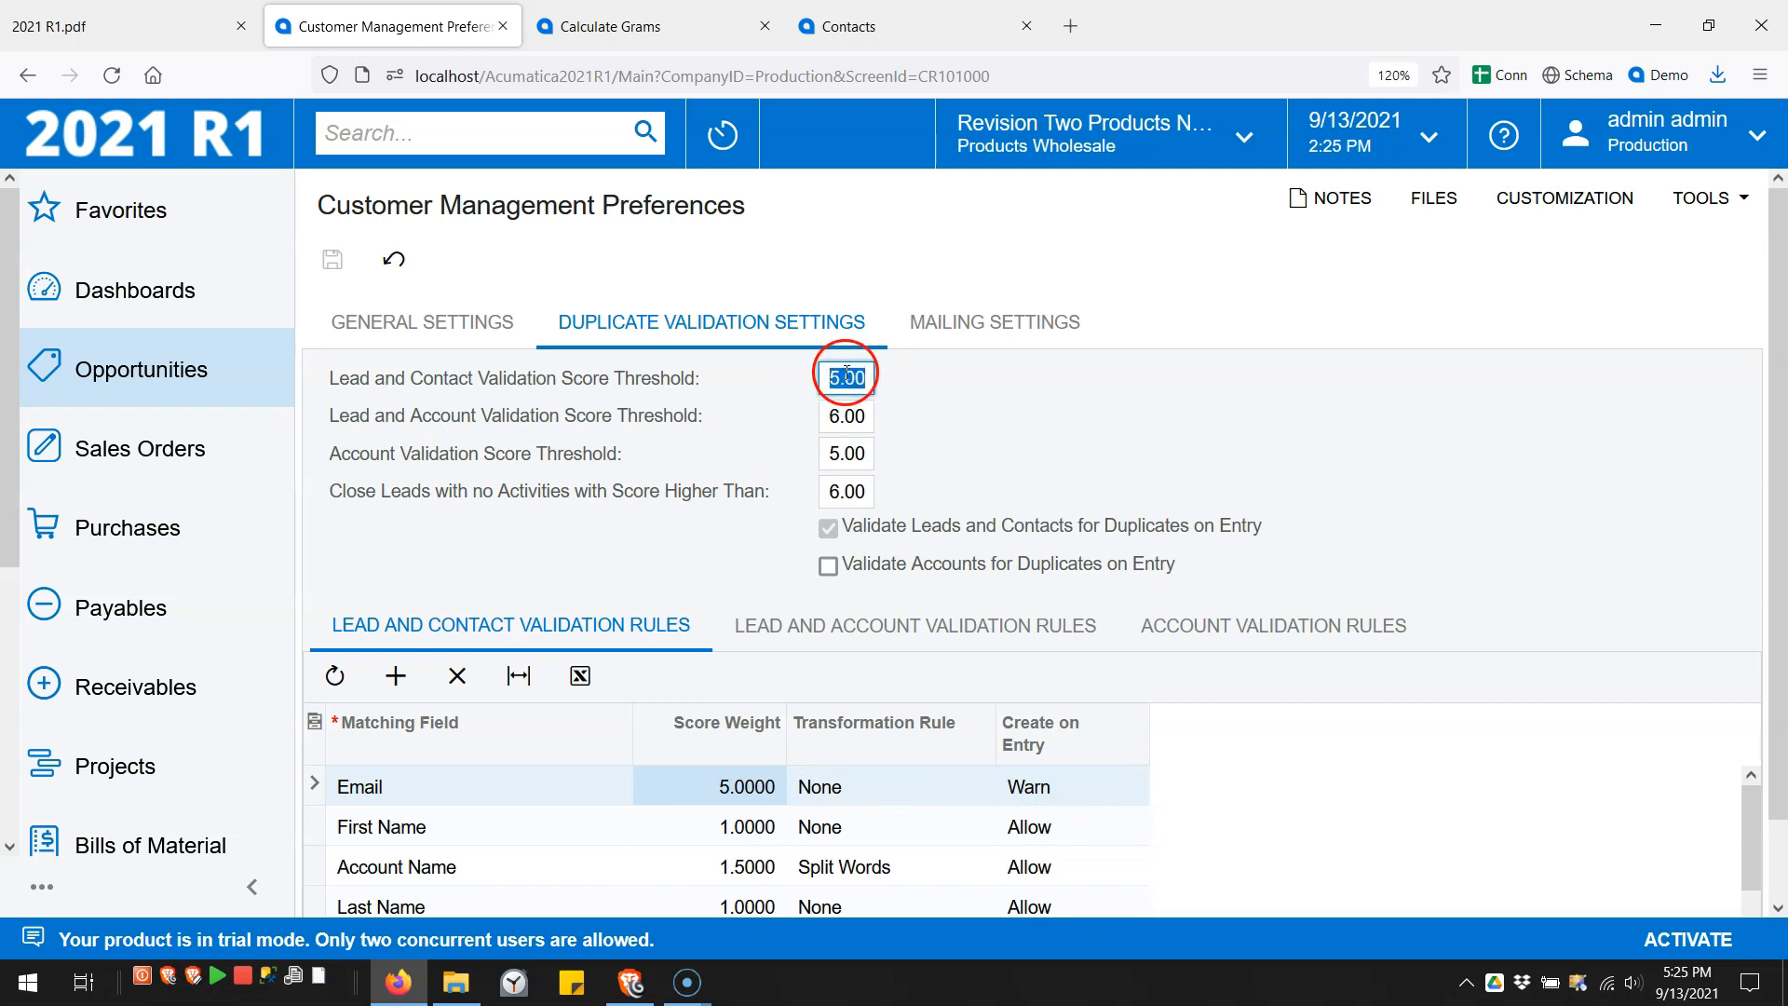
click(828, 533)
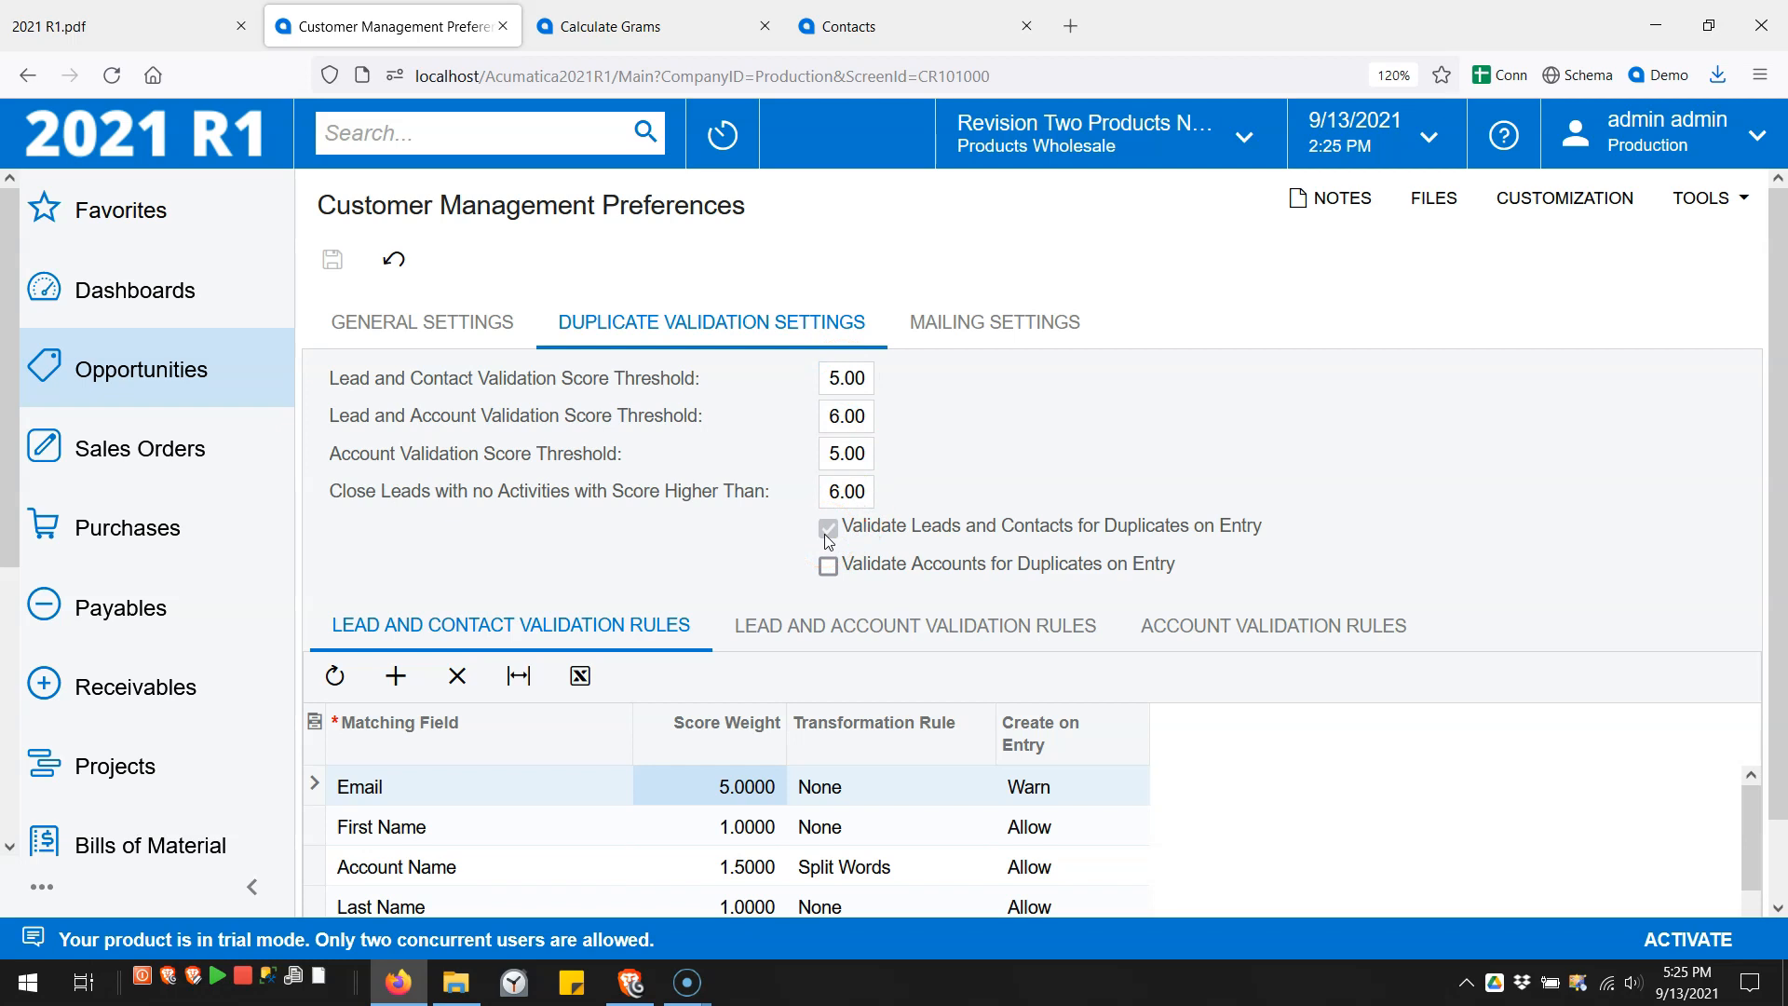
click(838, 529)
click(836, 495)
click(652, 38)
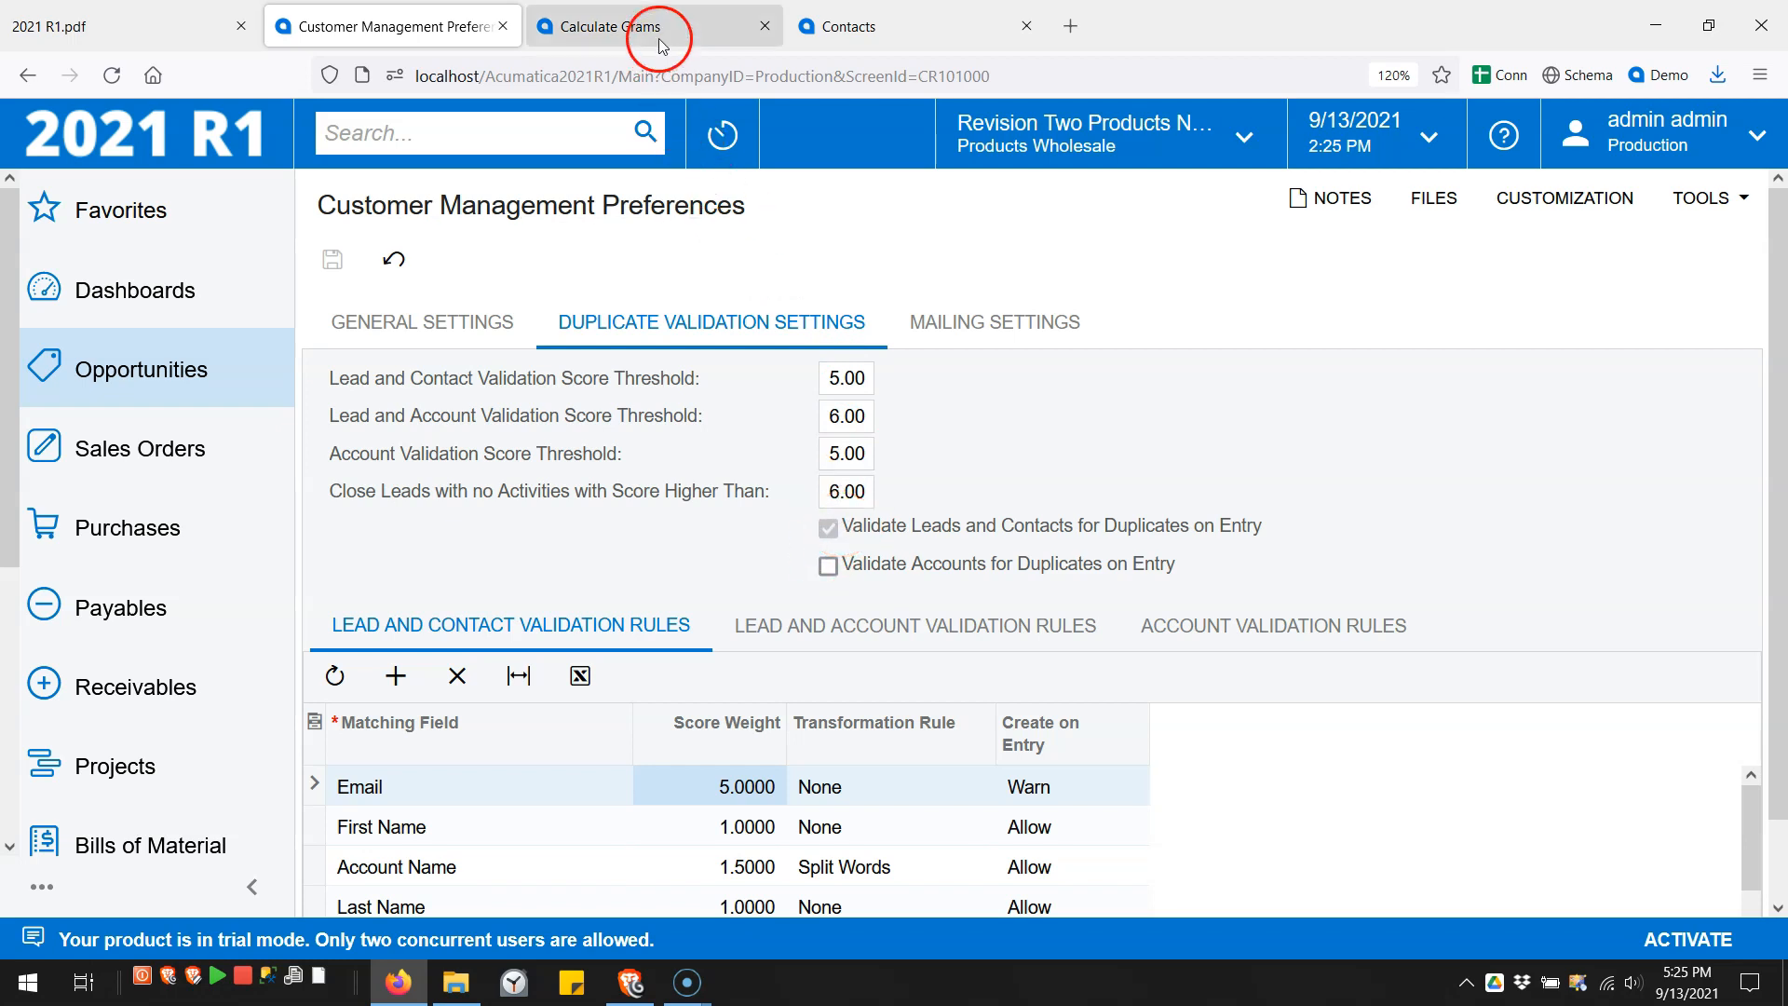
- Refresh the Calculate Grams list and process all records for duplicate grams
click(394, 257)
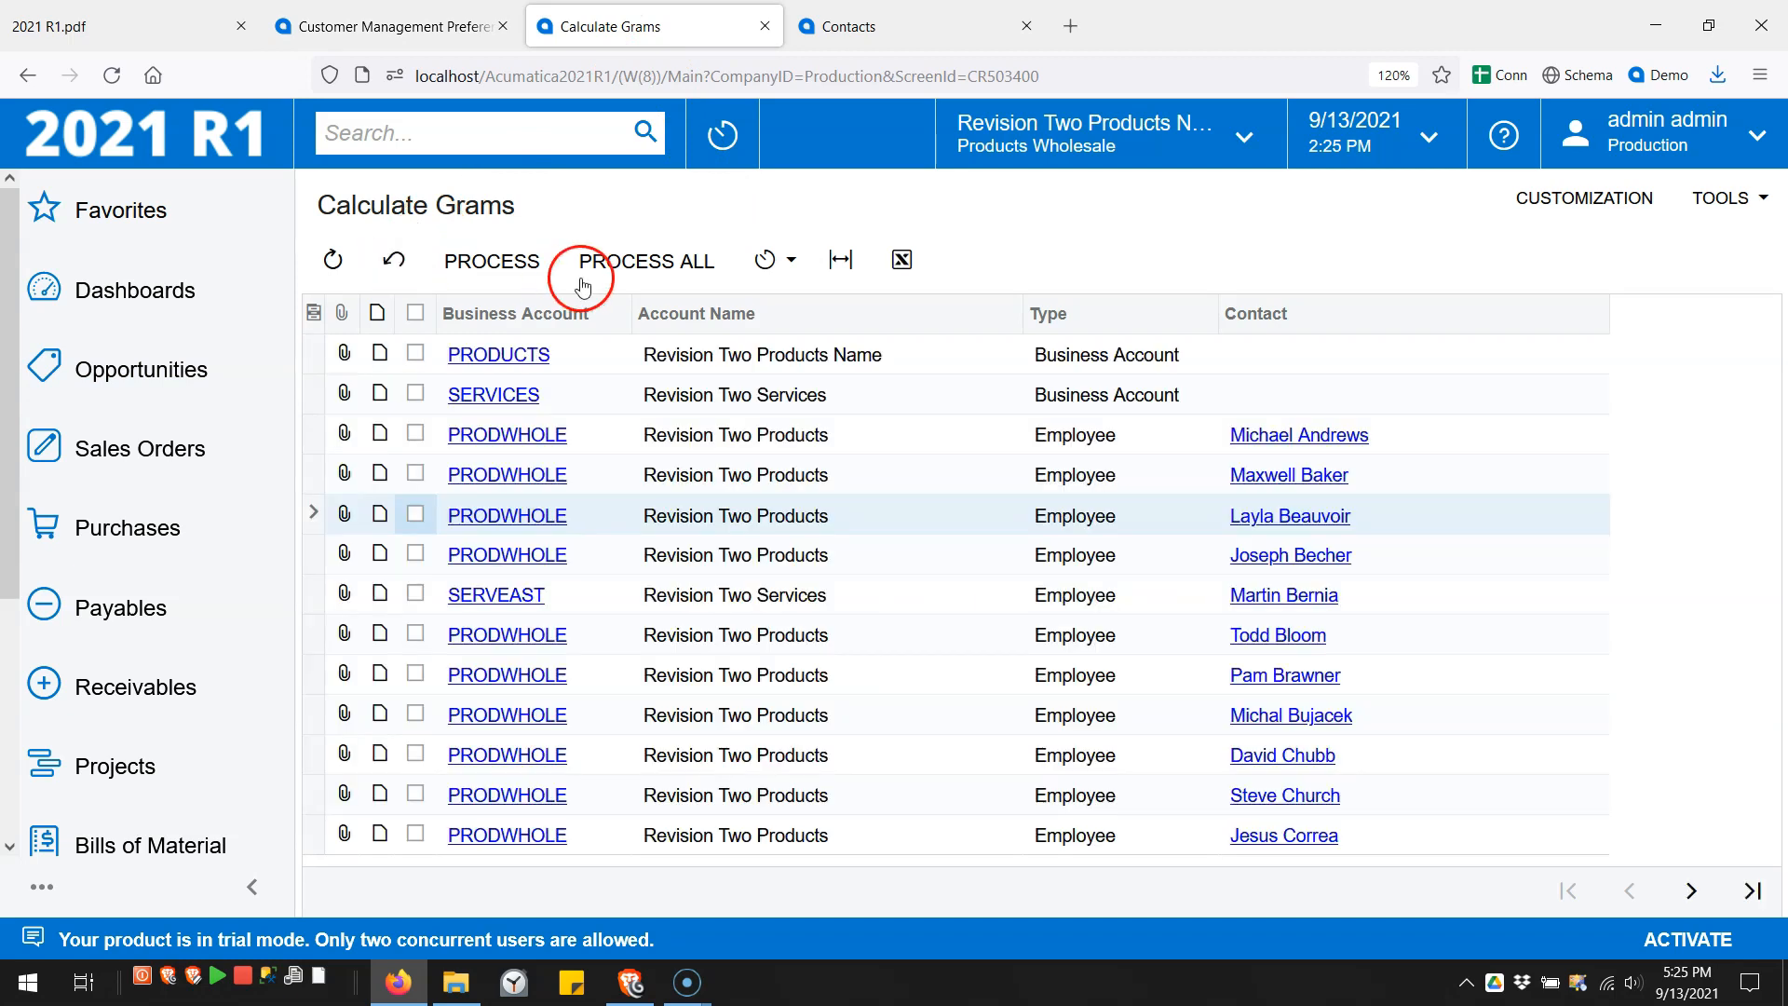
click(624, 272)
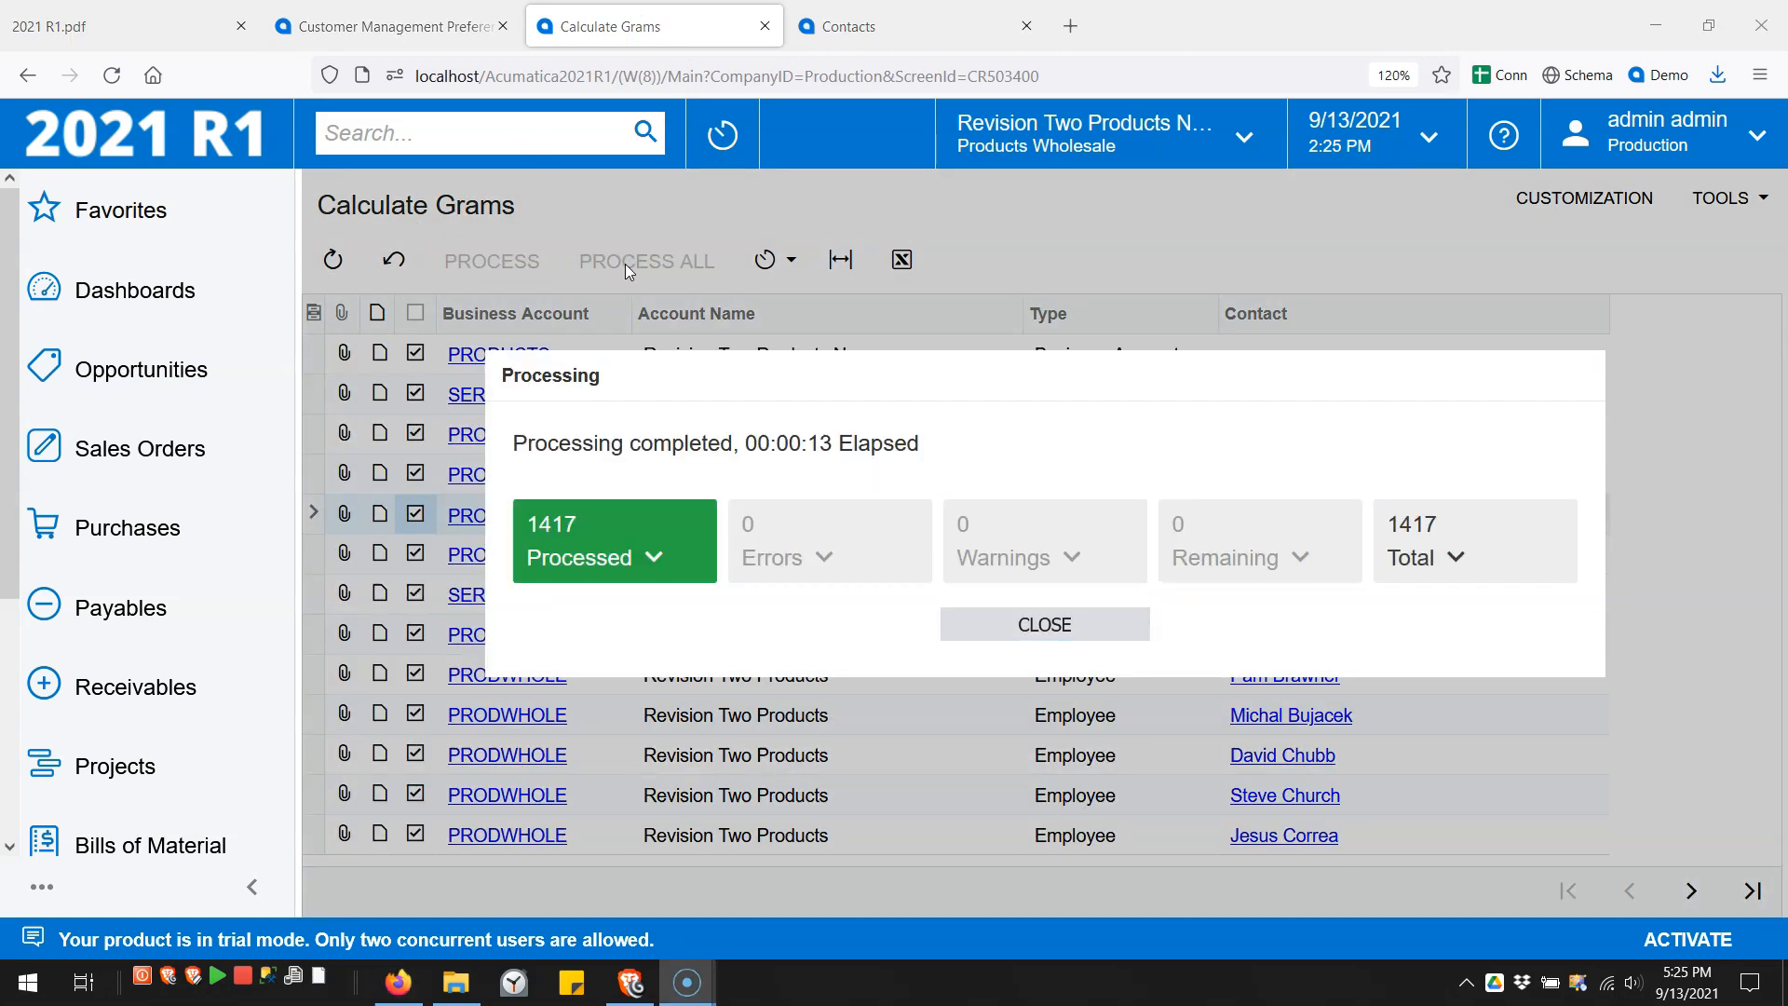
click(996, 624)
click(967, 240)
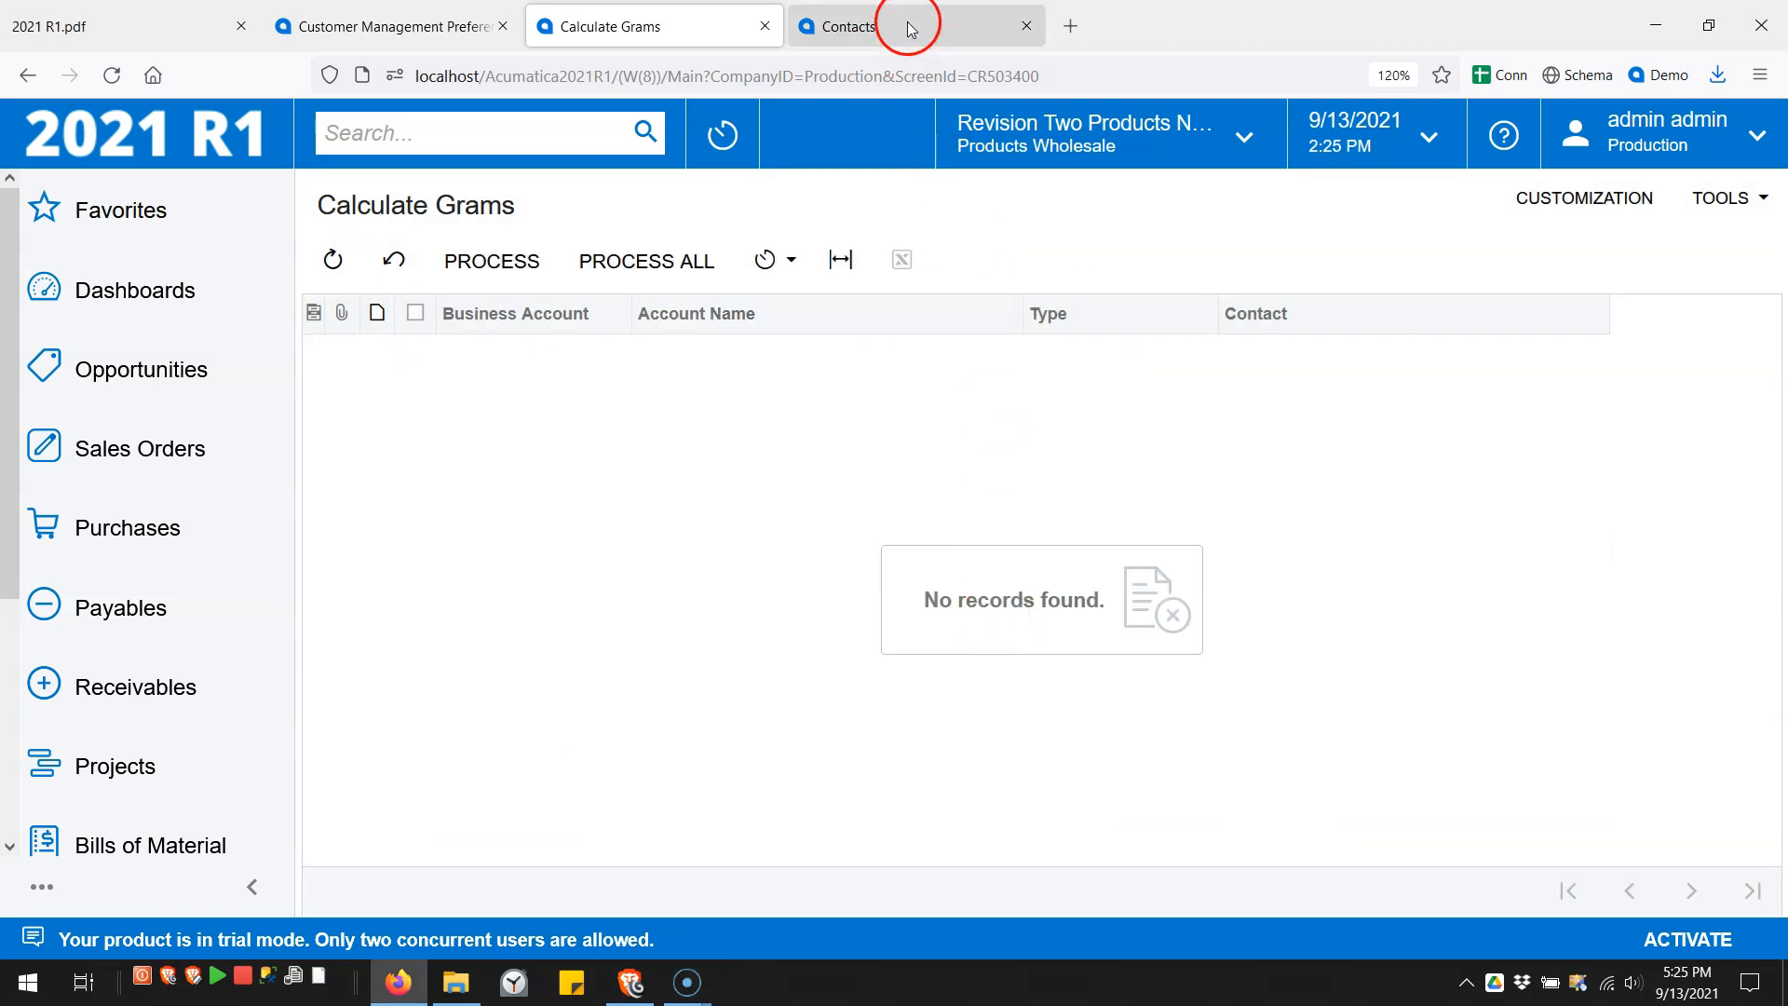
- Create a new contact with last name My Last and an already-used e-mail address, then save it
click(893, 28)
click(113, 75)
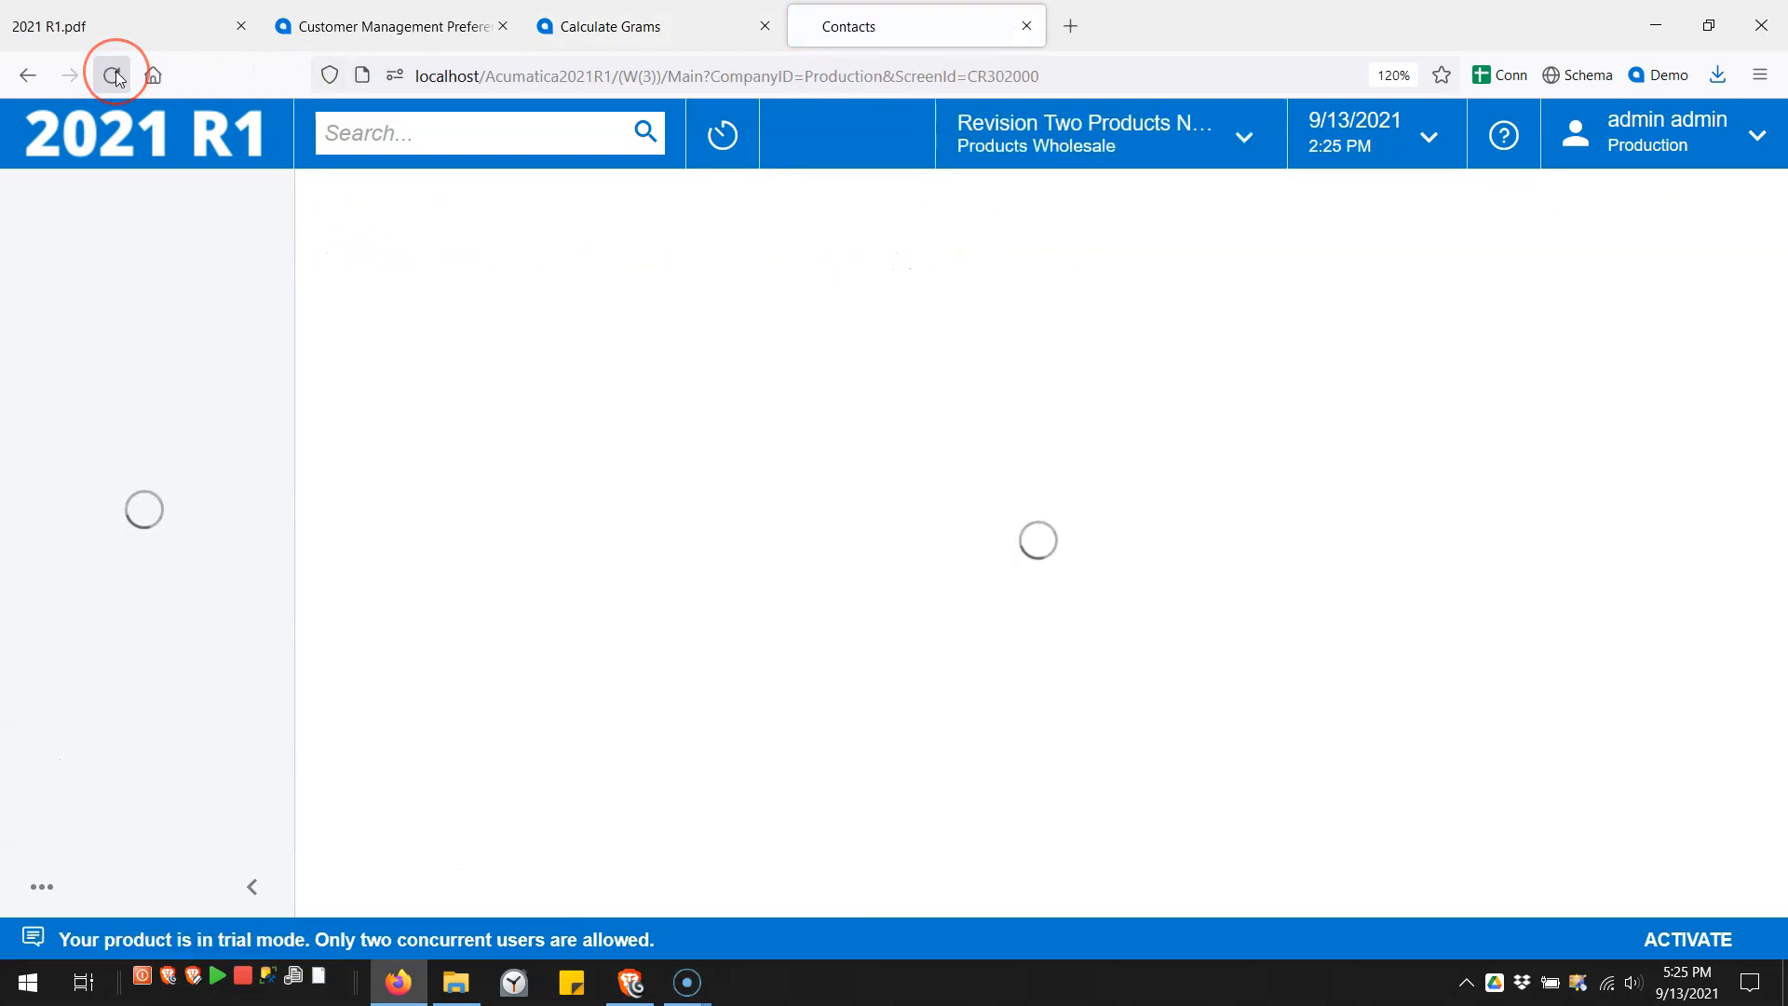
click(575, 483)
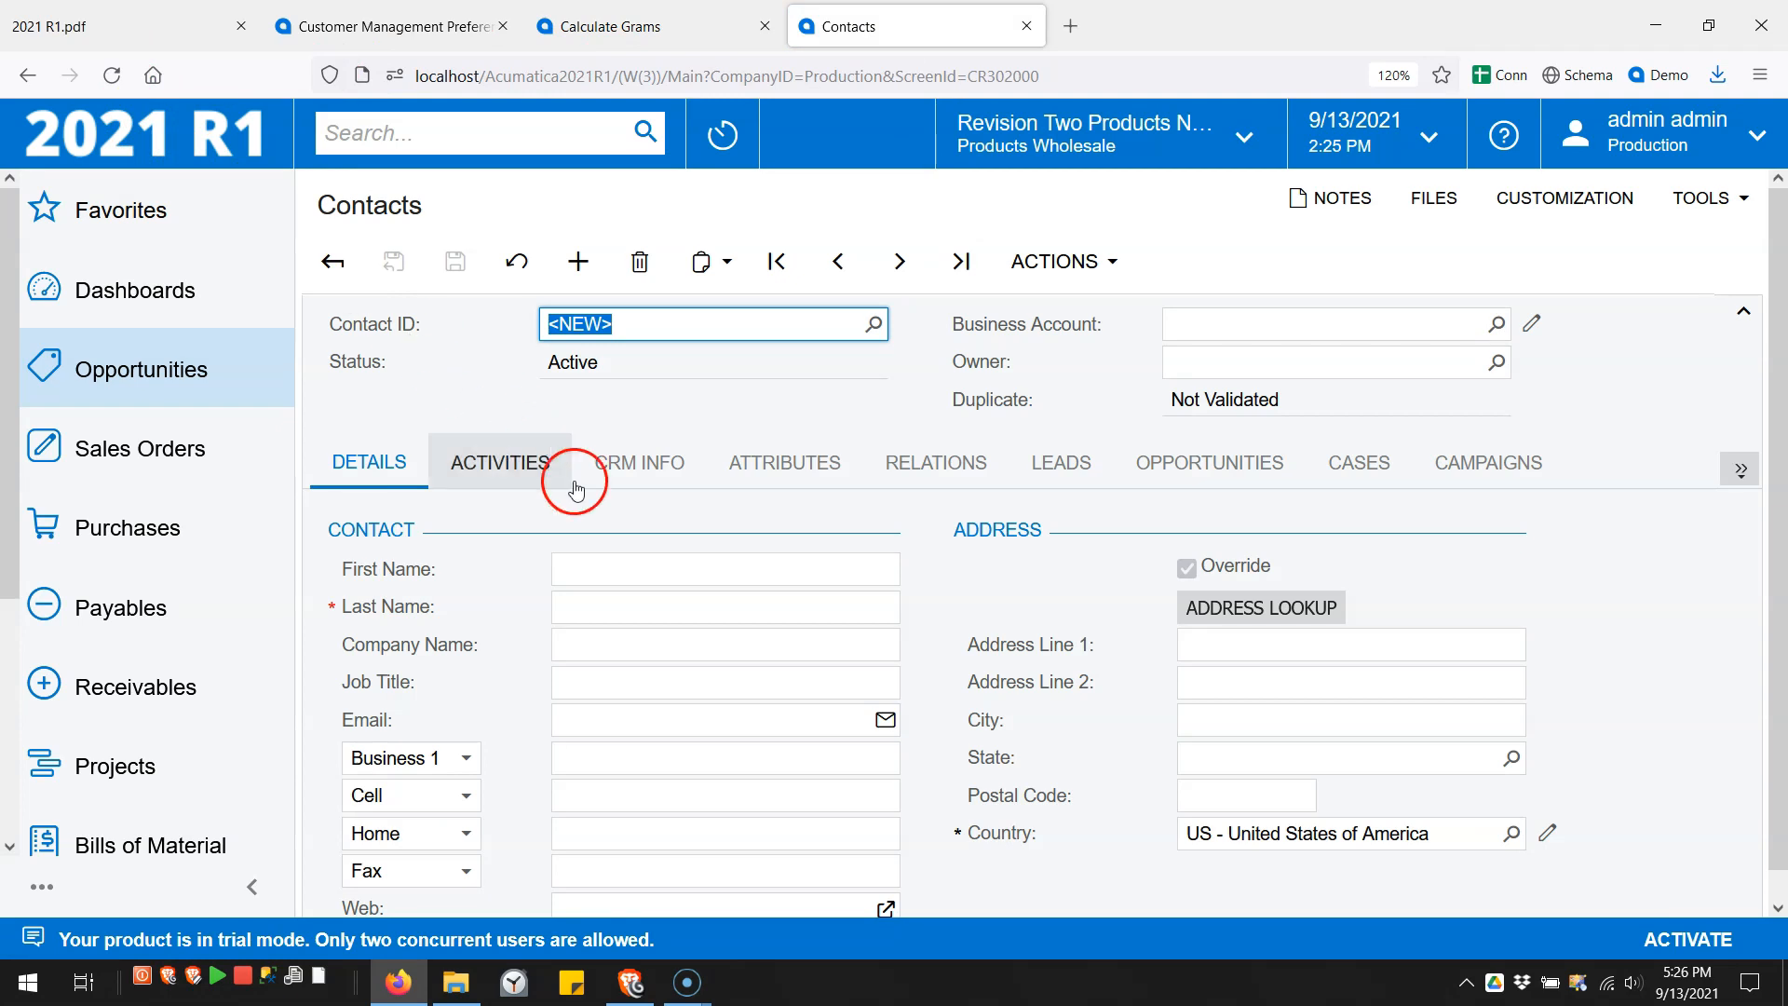
click(664, 616)
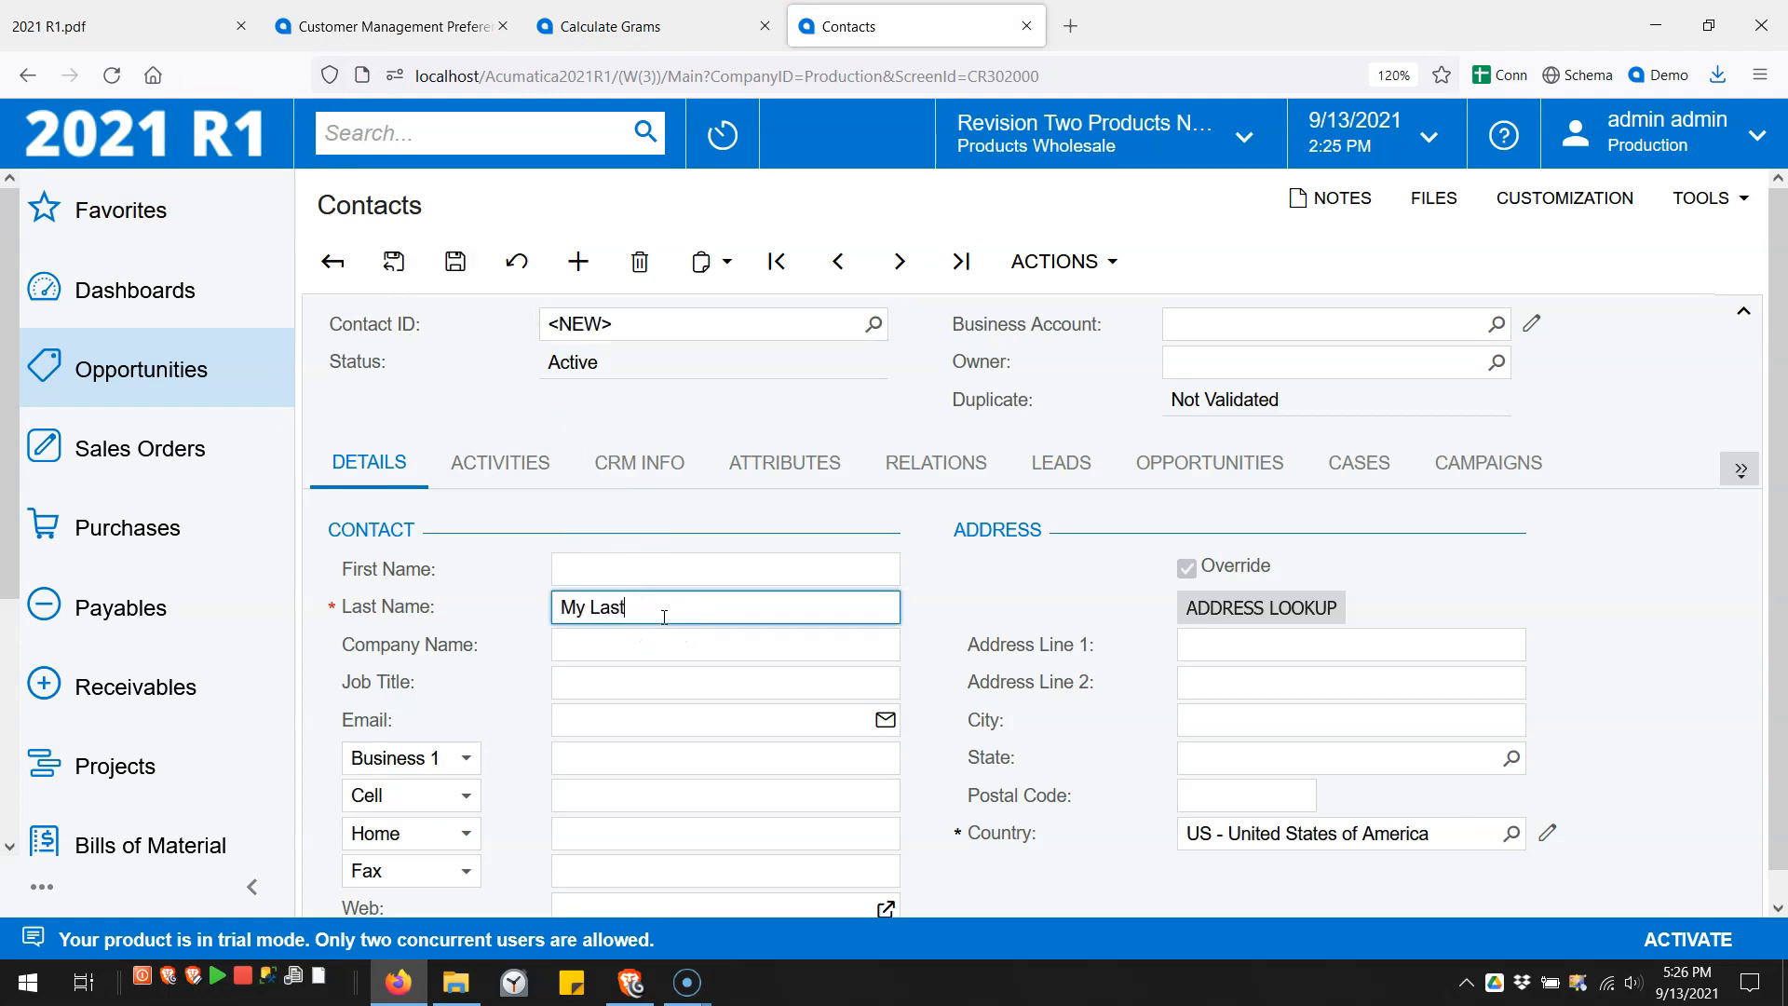
click(659, 719)
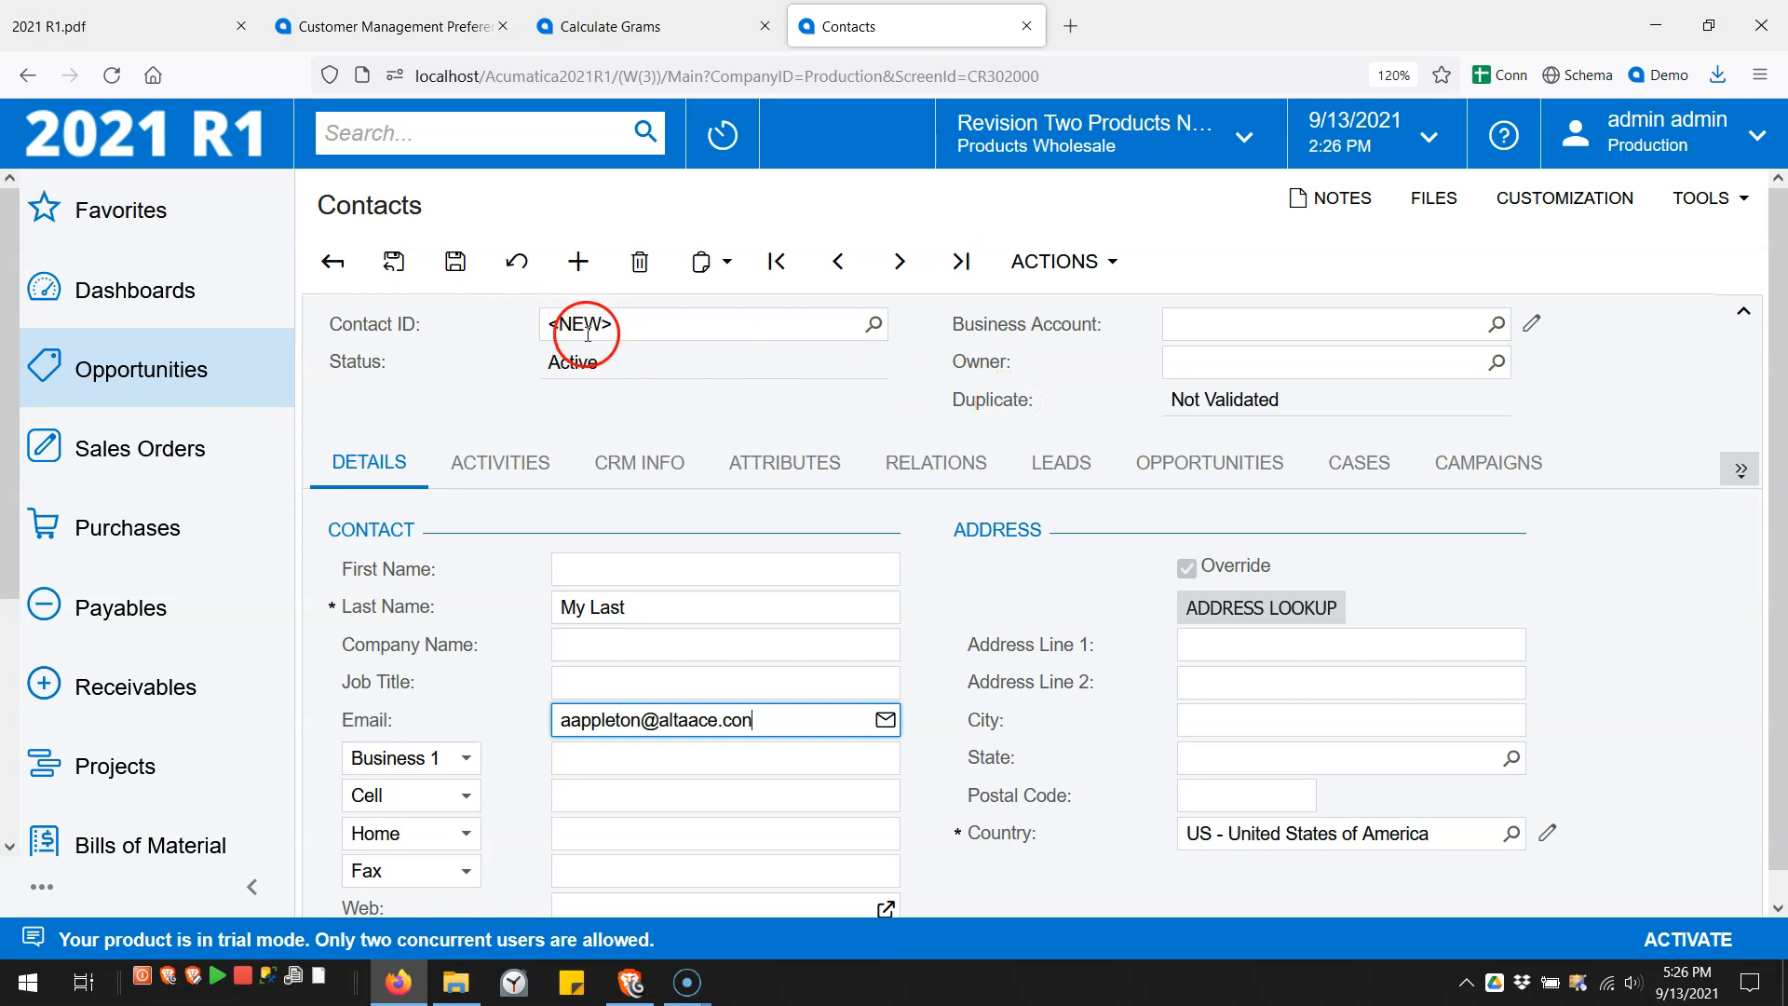
click(453, 270)
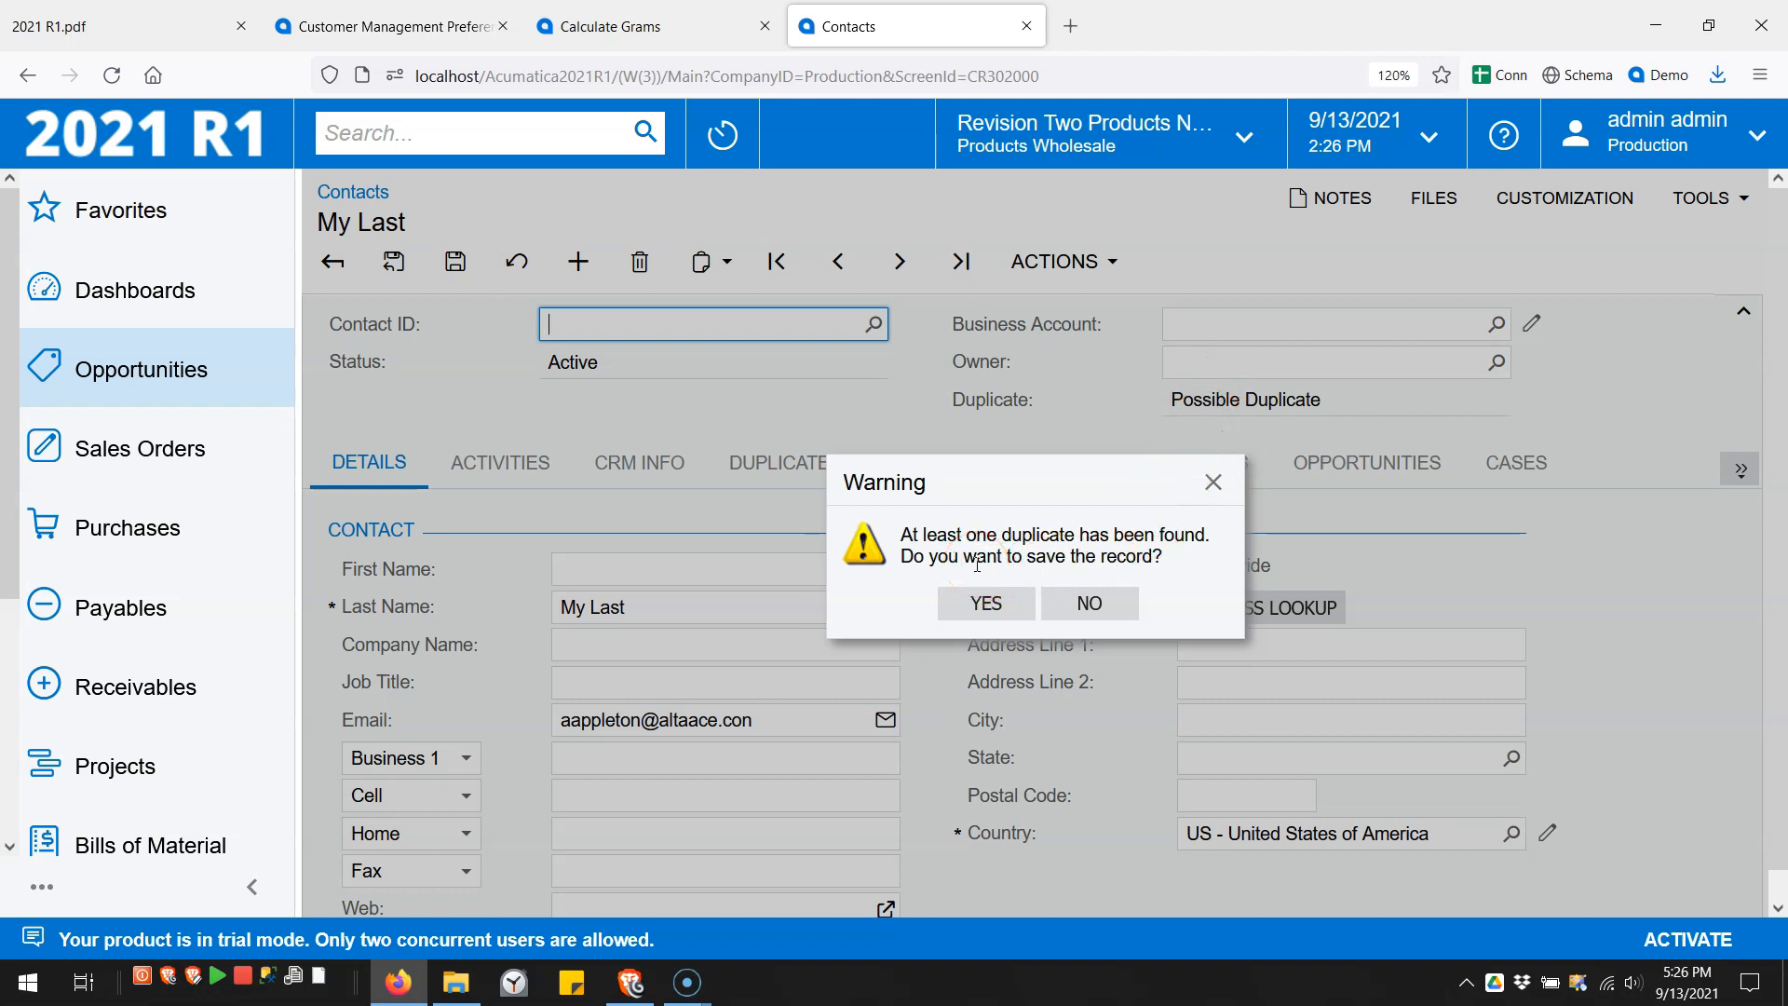
- Answer No to saving the duplicate, then open the Email rule's Create on Entry choices in Customer Management Preferences
click(1105, 606)
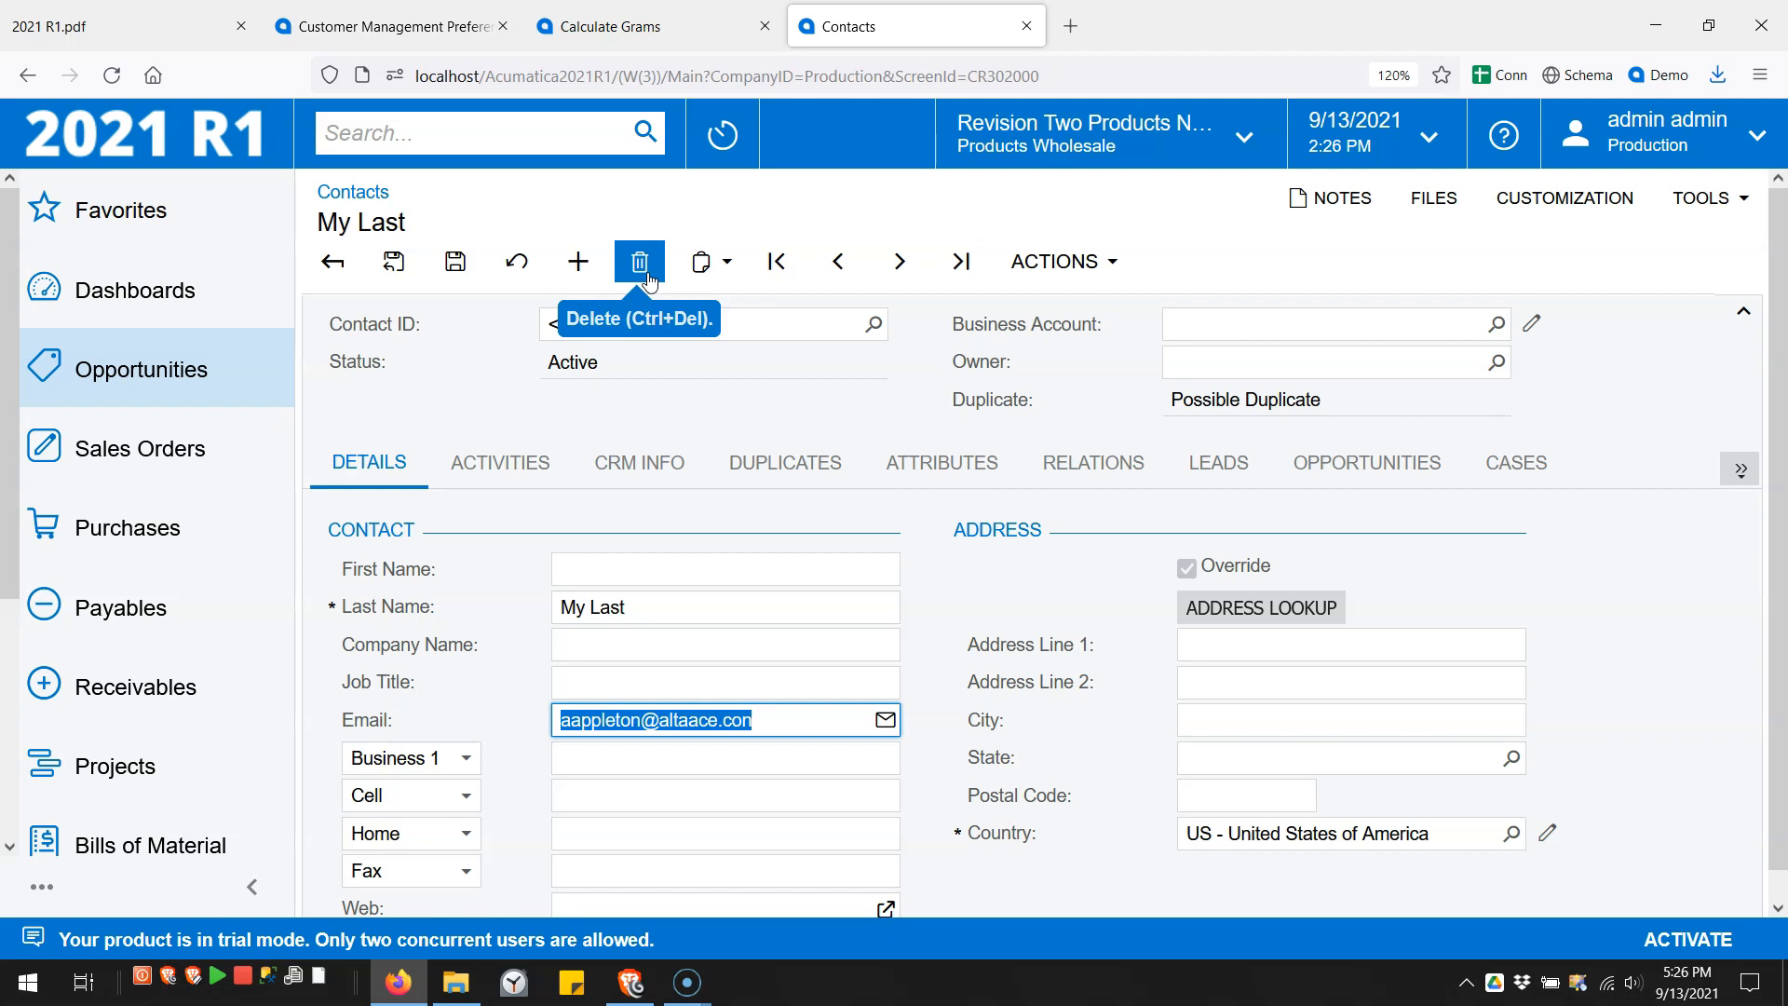
click(680, 372)
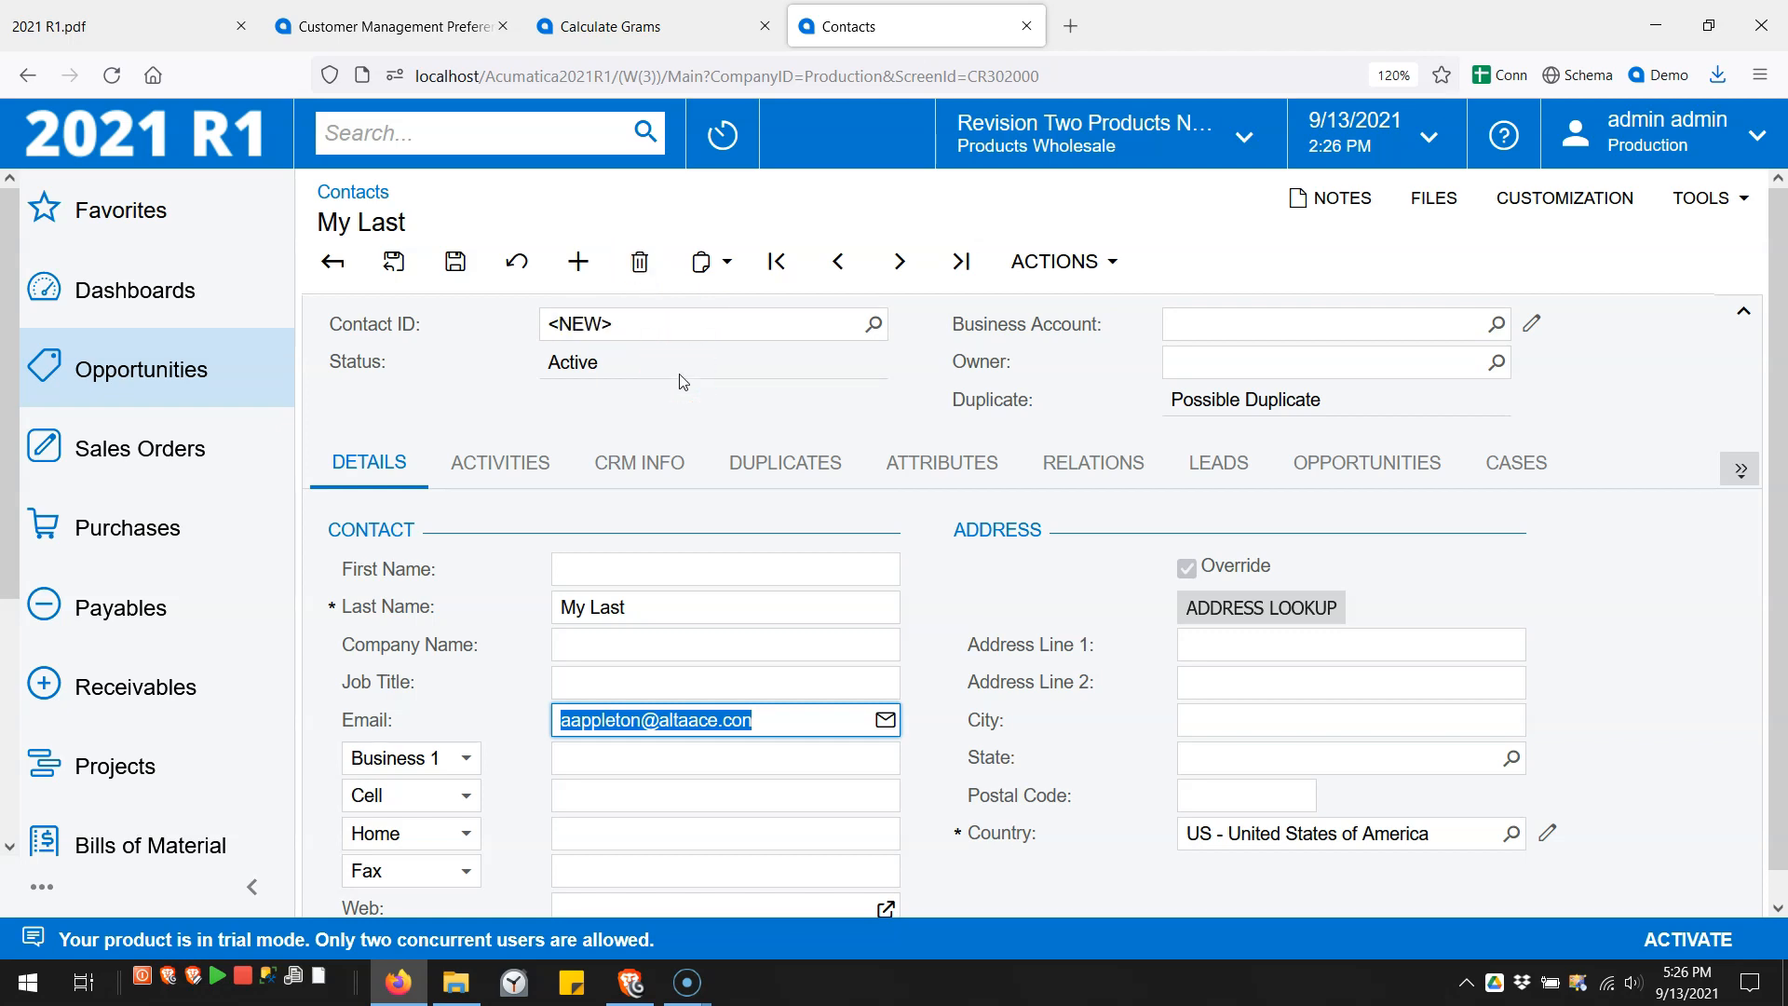
click(477, 25)
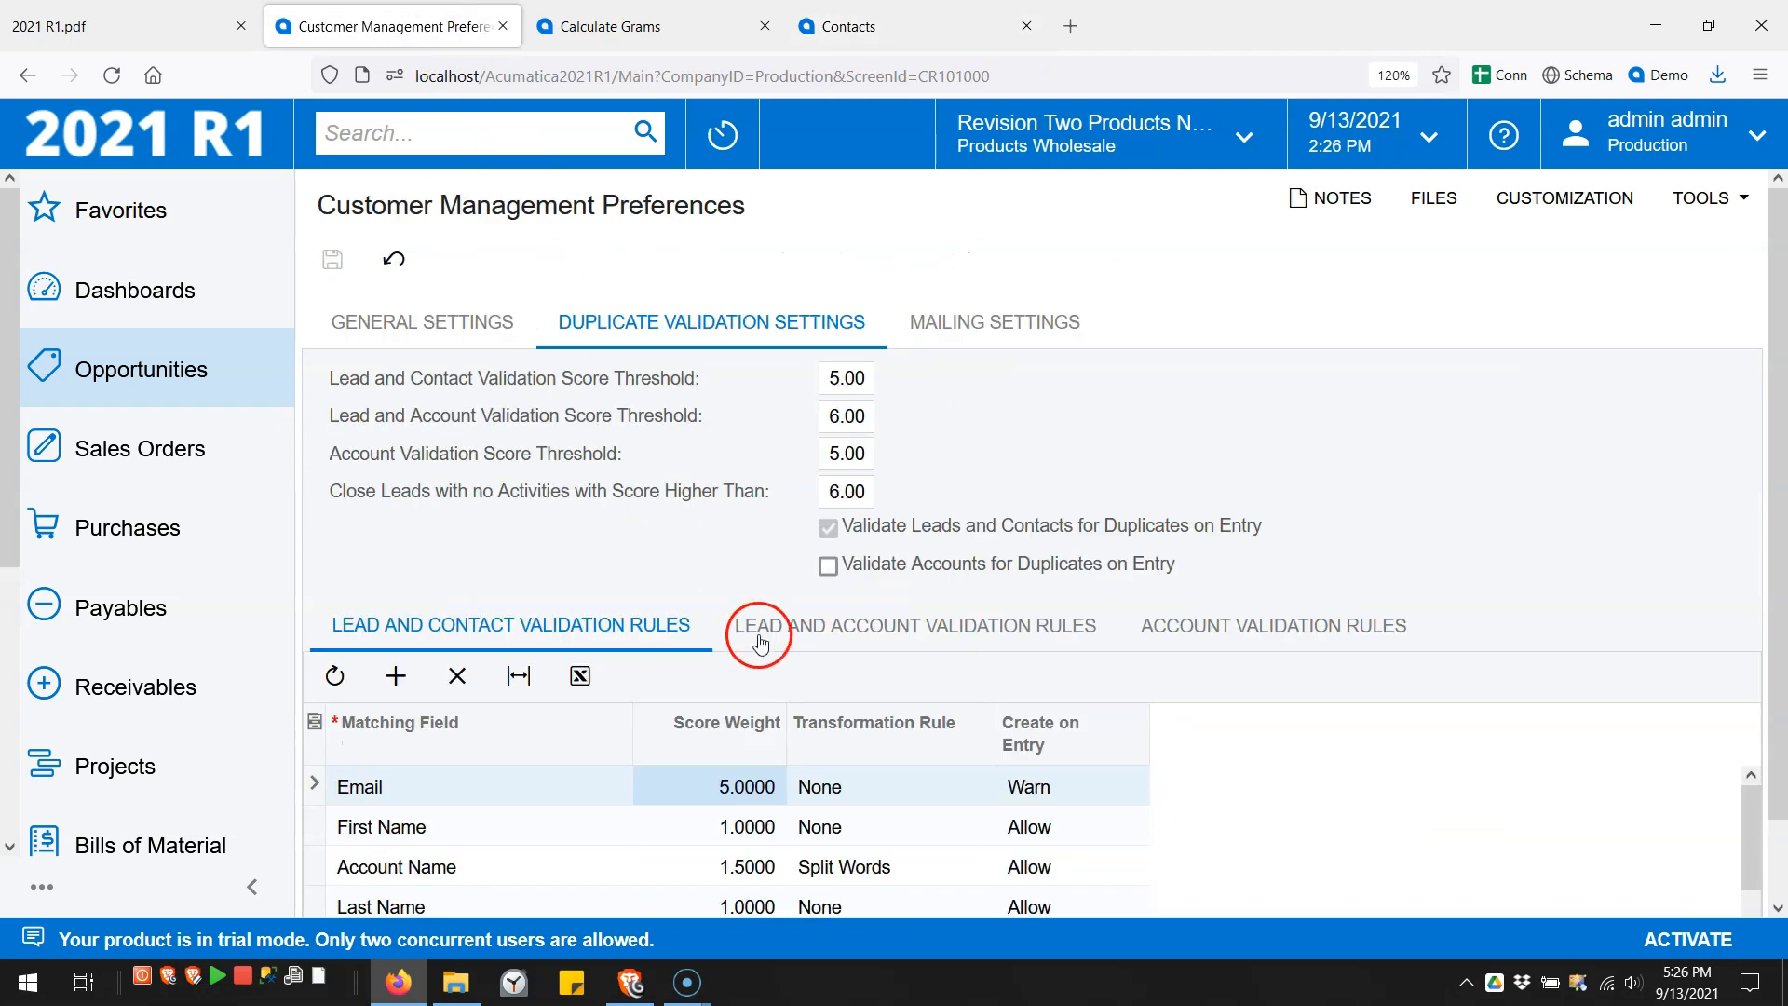
click(1077, 783)
click(1088, 788)
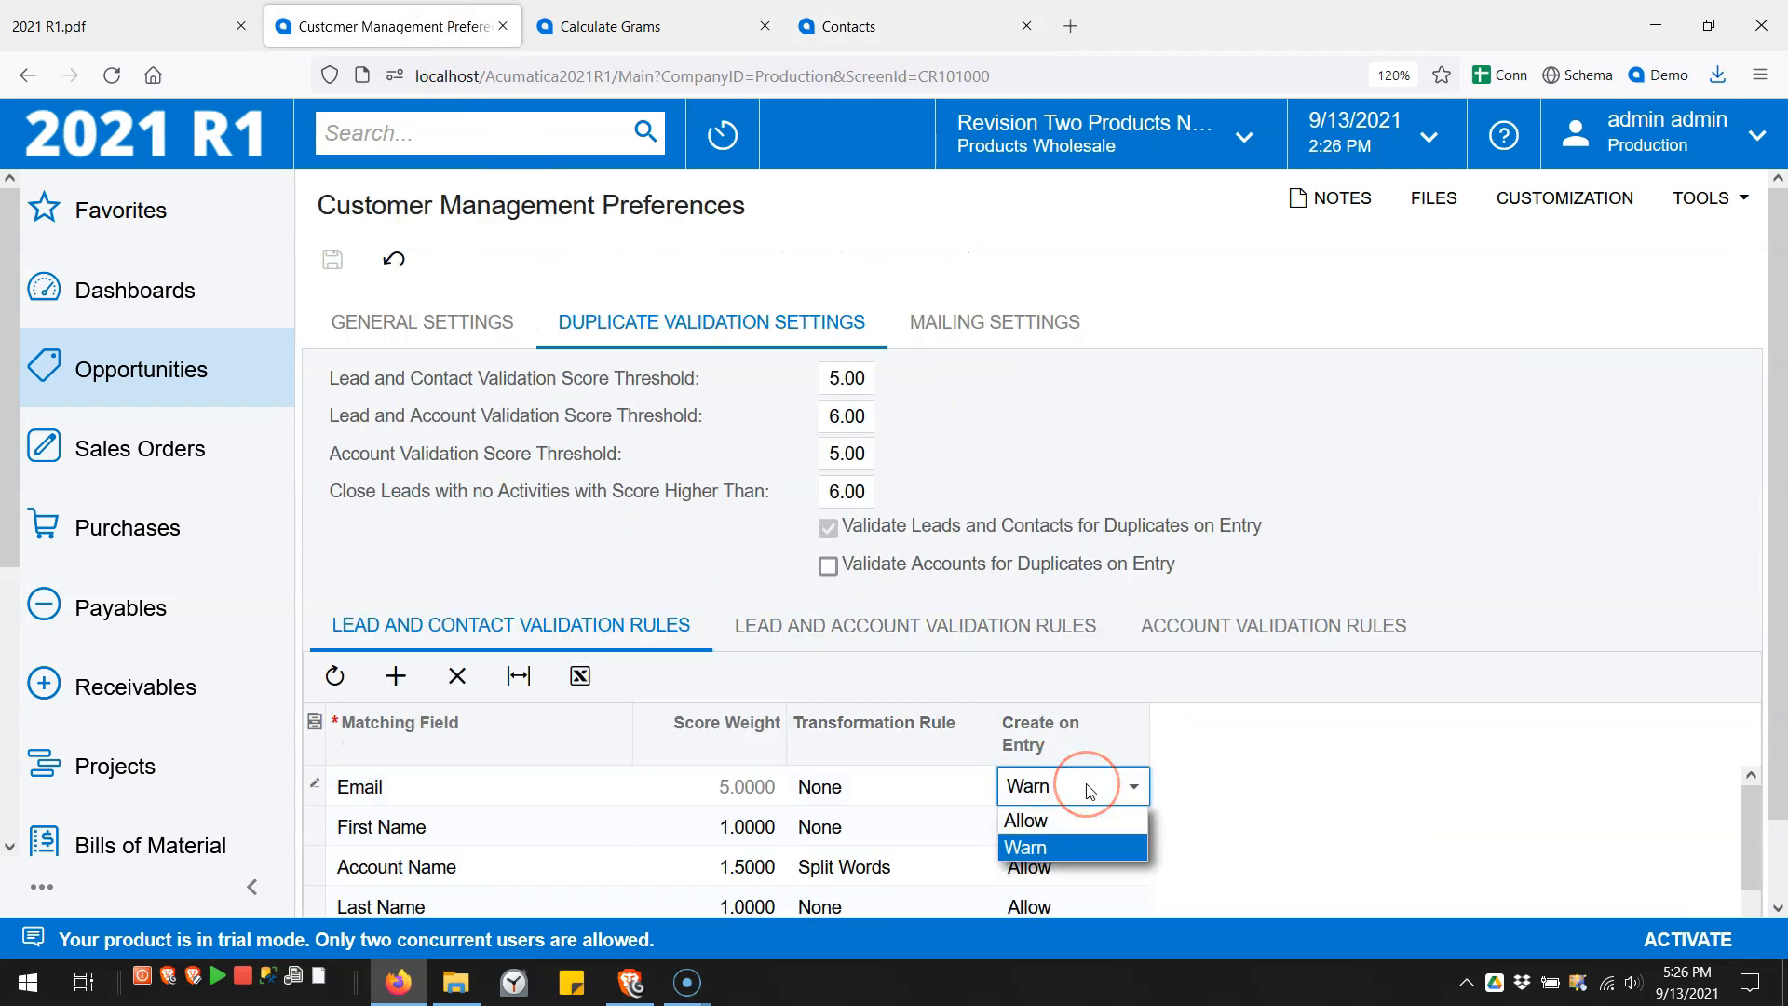